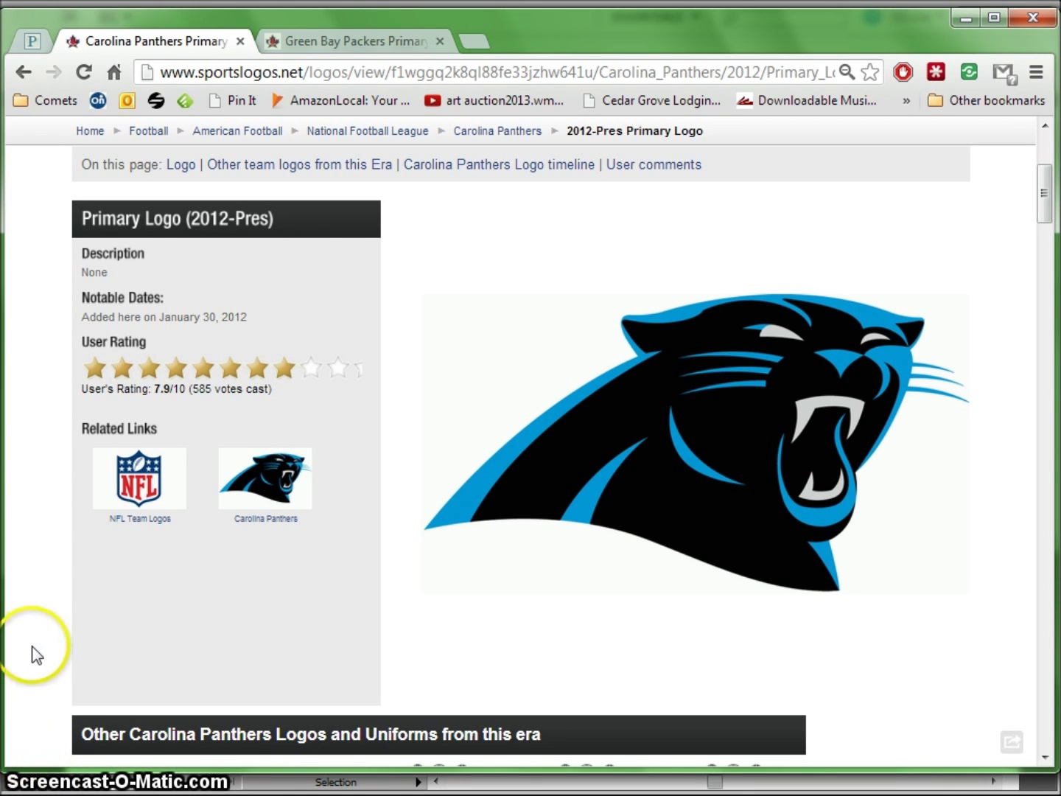
Save the Carolina Panthers 2012-Pres primary logo image to the Desktop as a GIF under its default file name.
scroll(36, 656, up, 5)
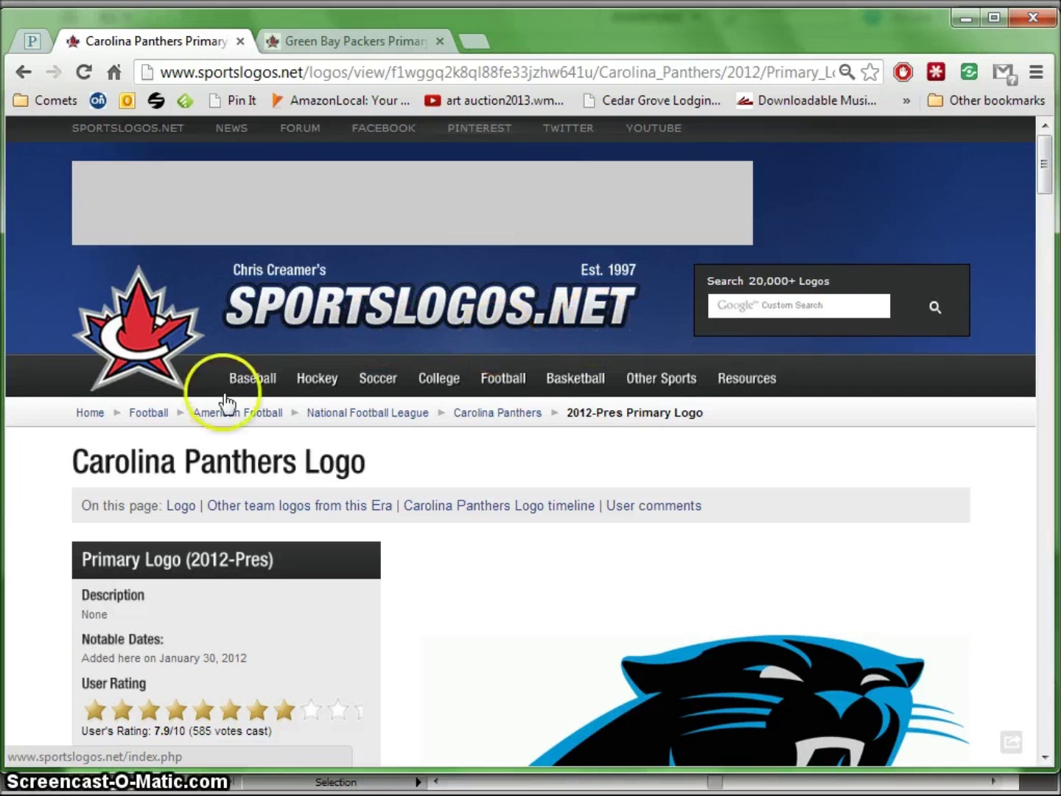
scroll(34, 459, down, 1)
scroll(35, 459, down, 3)
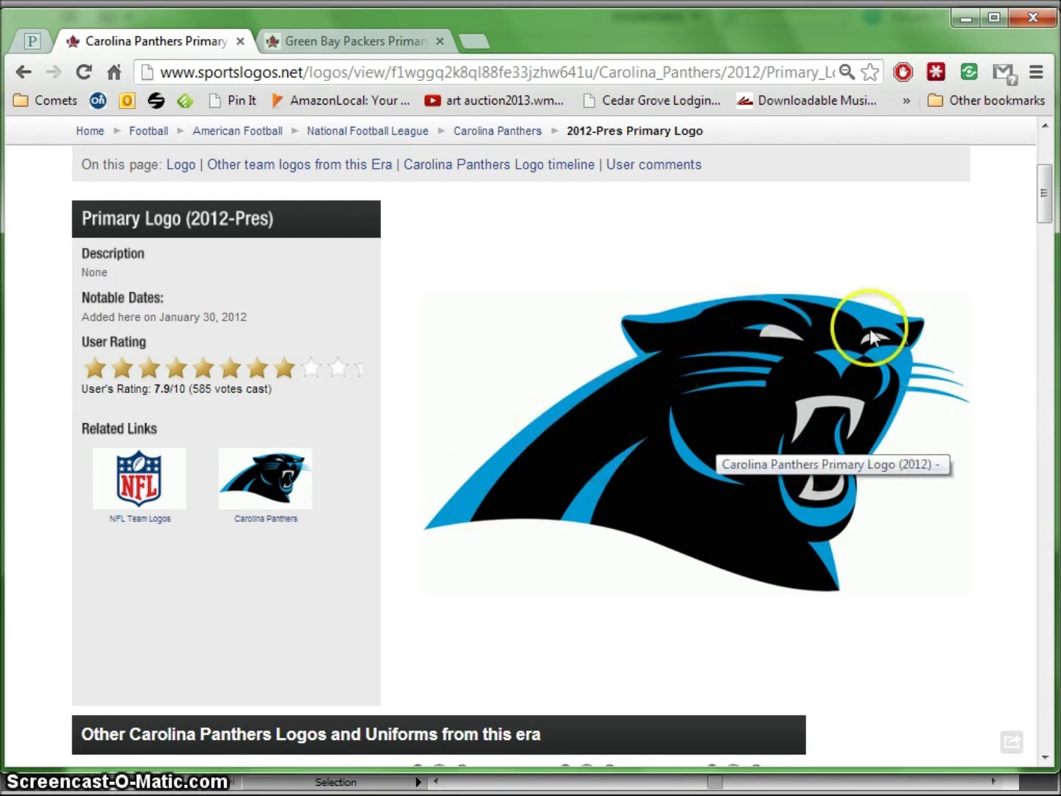
right_click(725, 402)
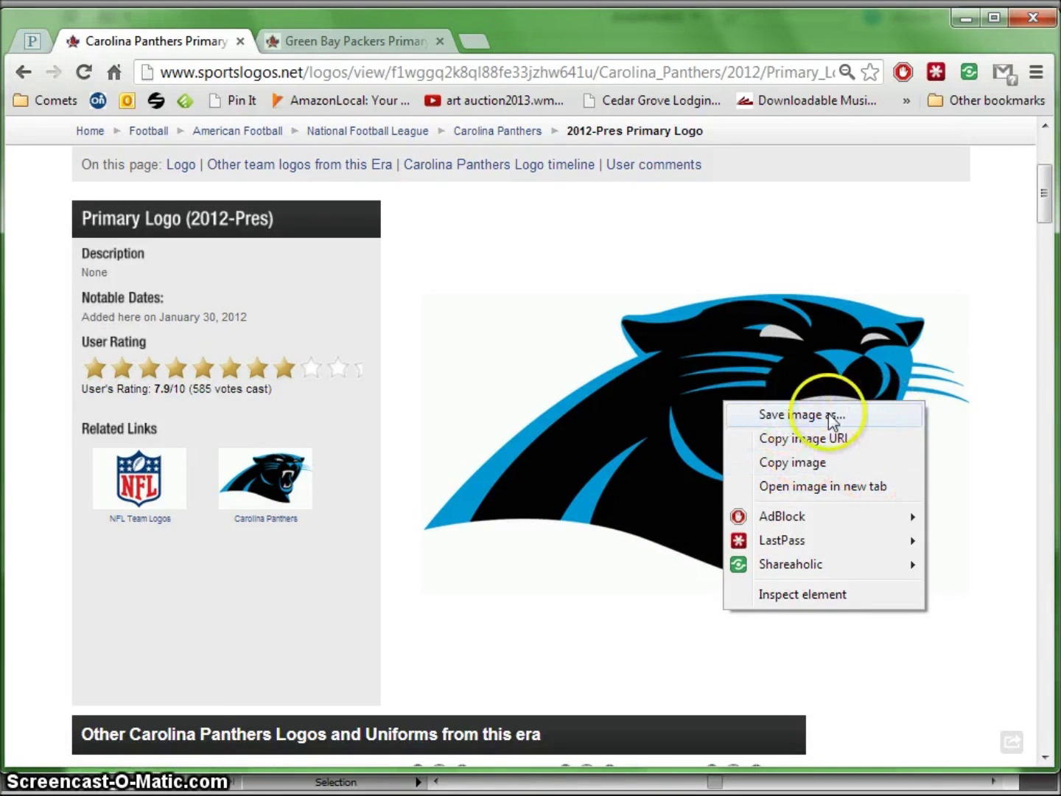
click(877, 418)
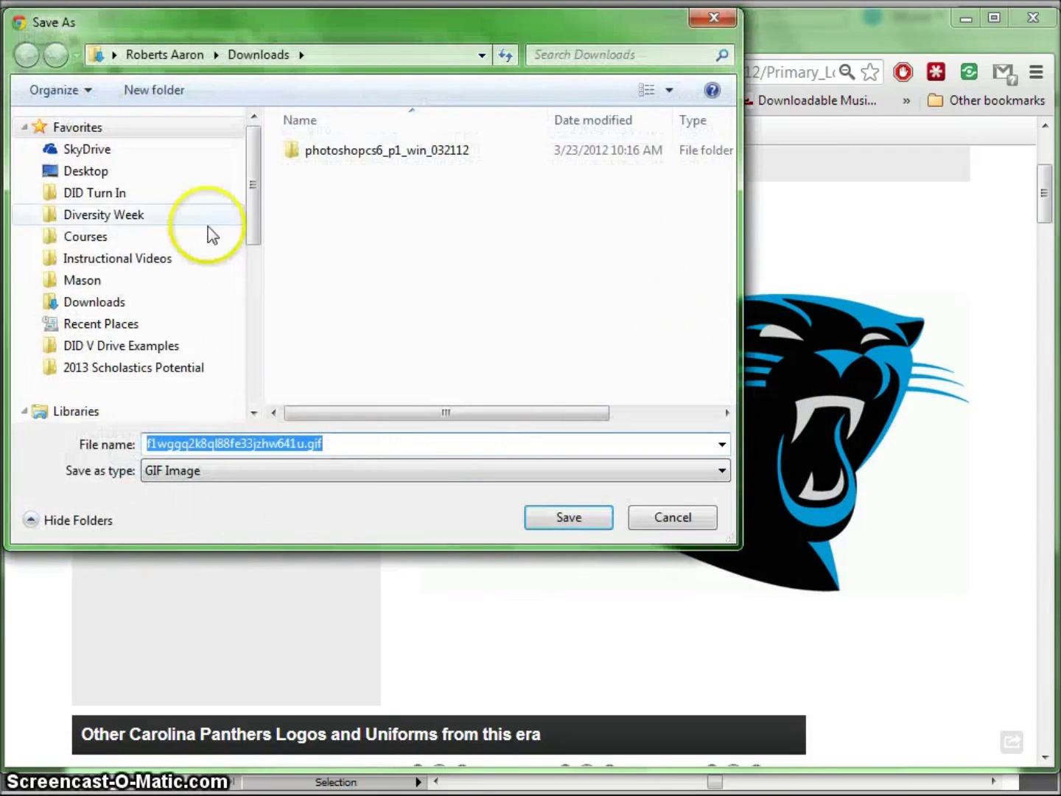
click(112, 172)
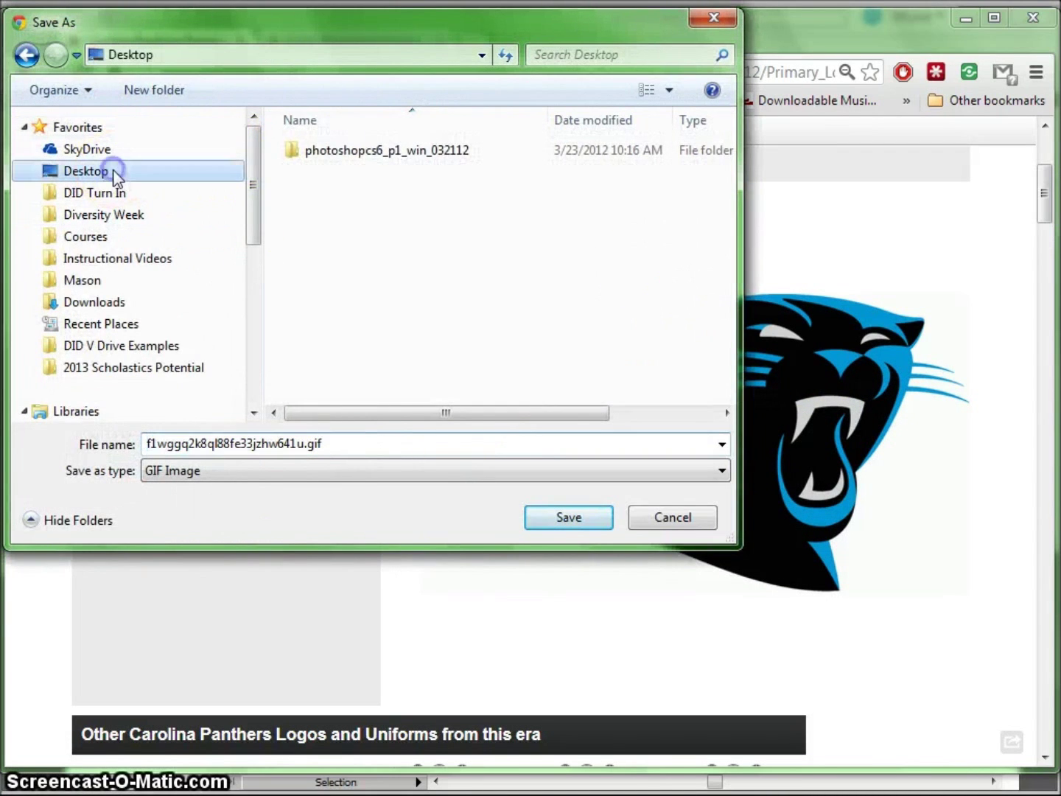
click(567, 518)
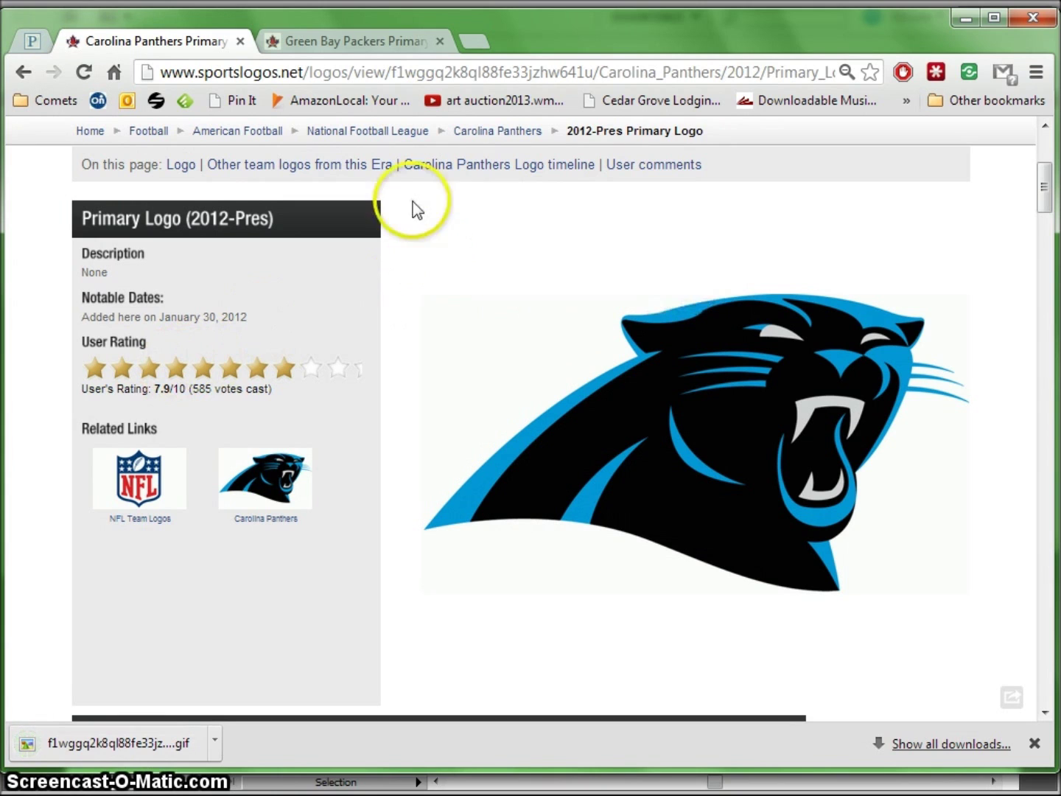
Switch to Illustrator, place the saved panther logo GIF from the Desktop as a linked image, and centre it on the artboard.
click(966, 18)
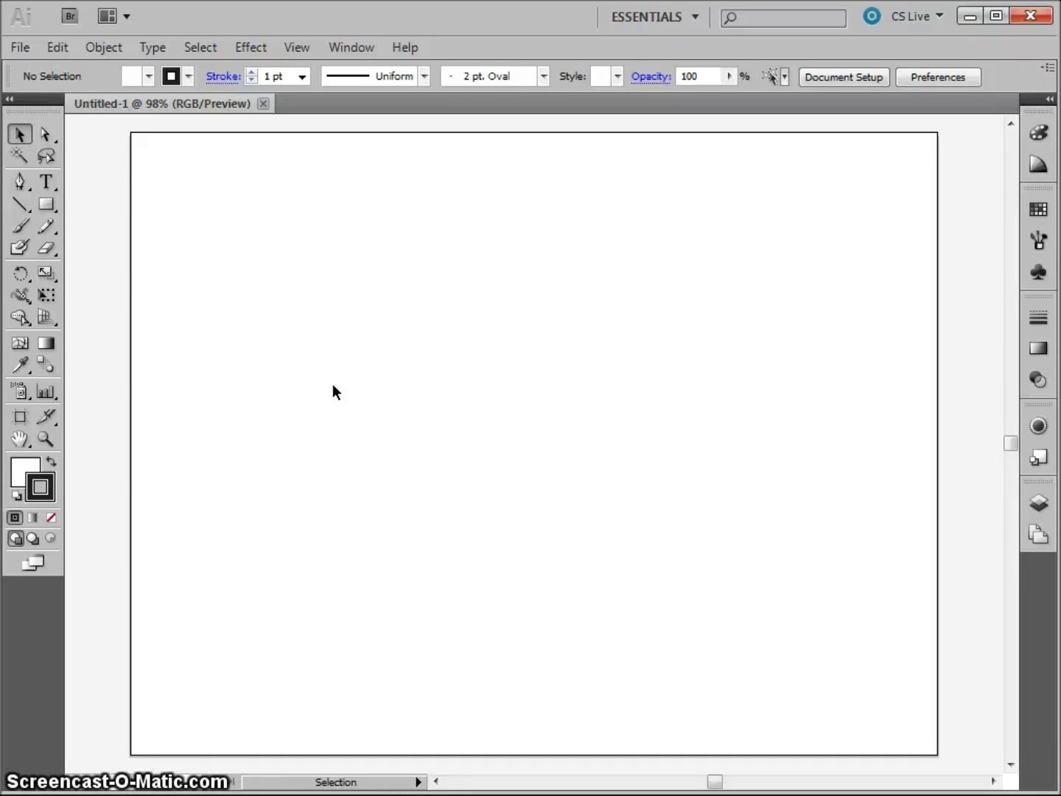
click(201, 378)
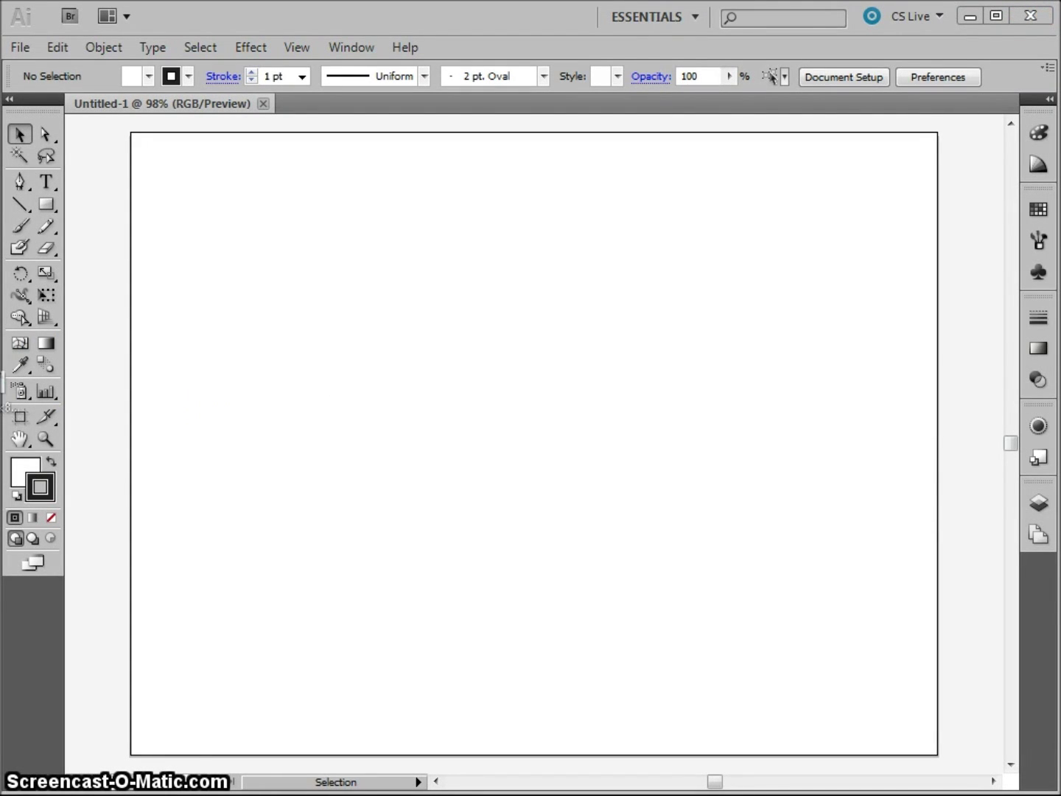
click(561, 376)
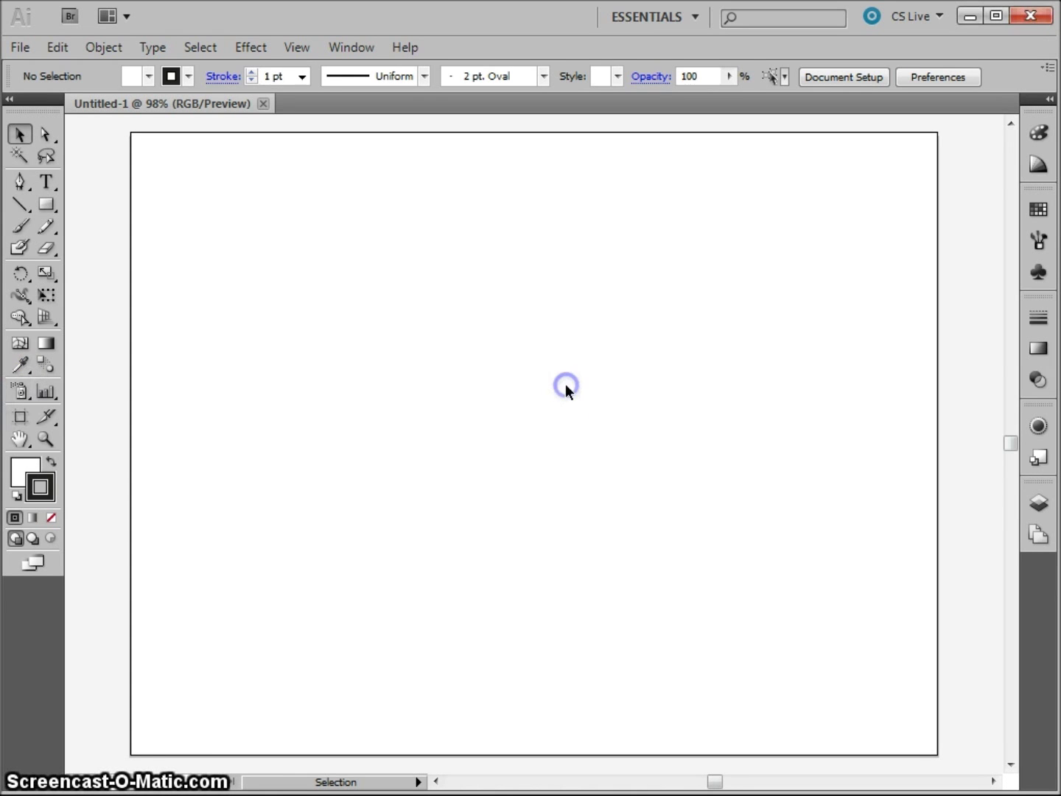
drag(911, 416, 535, 328)
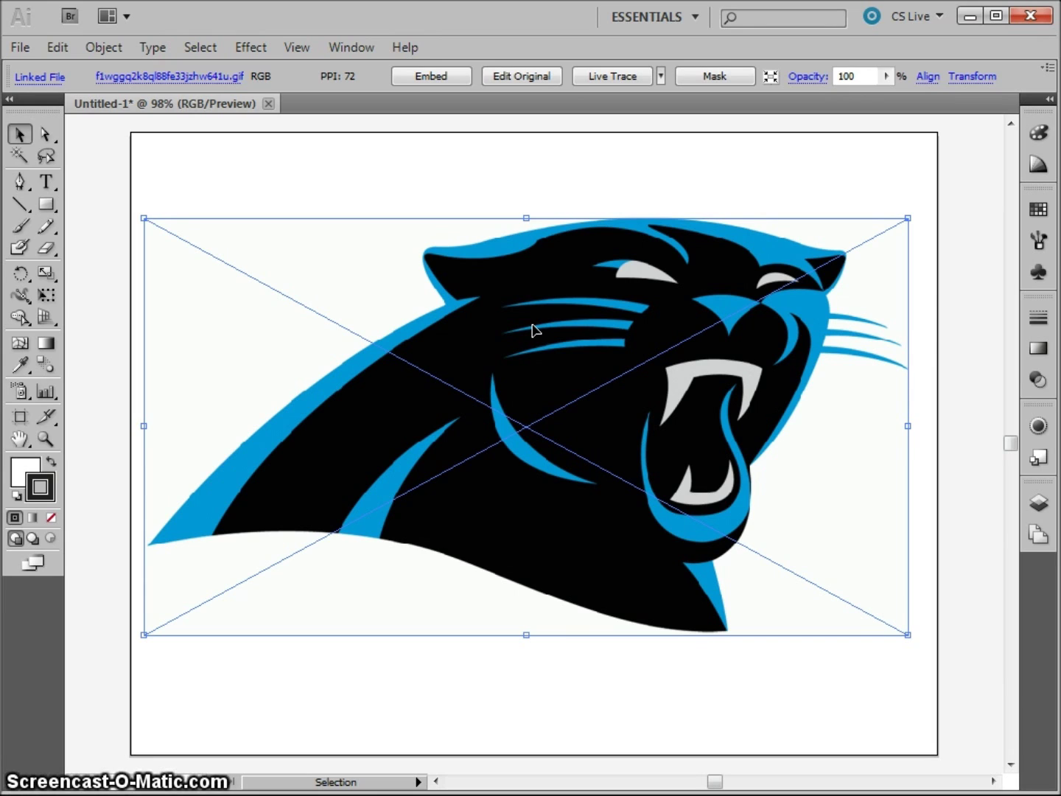
drag(535, 329, 543, 328)
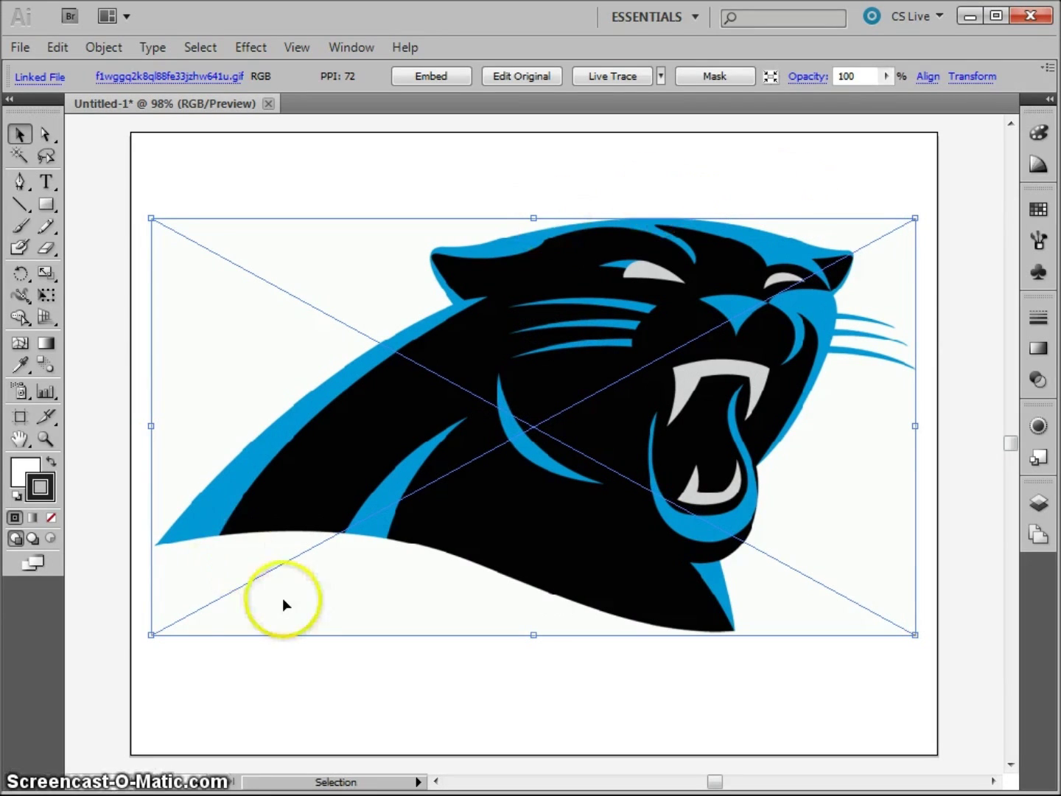
drag(520, 477, 534, 492)
click(574, 485)
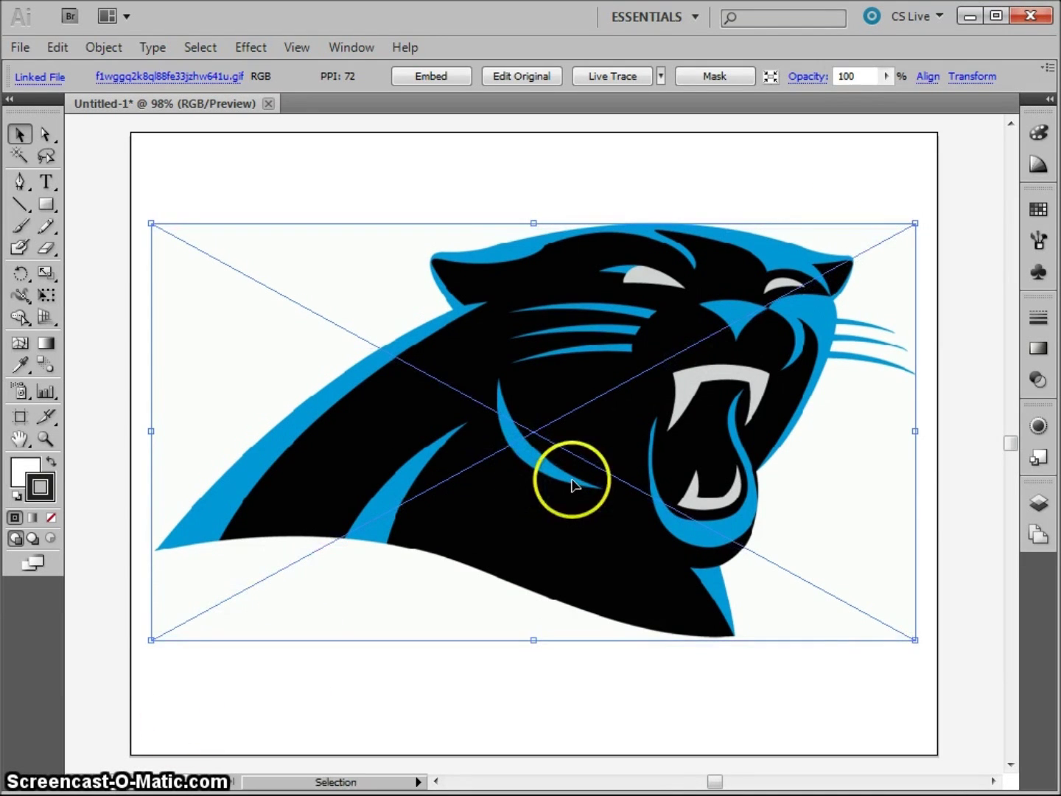
Undock the Layers panel as a floating window, make it taller, and position it over the artboard's lower corner.
click(1039, 504)
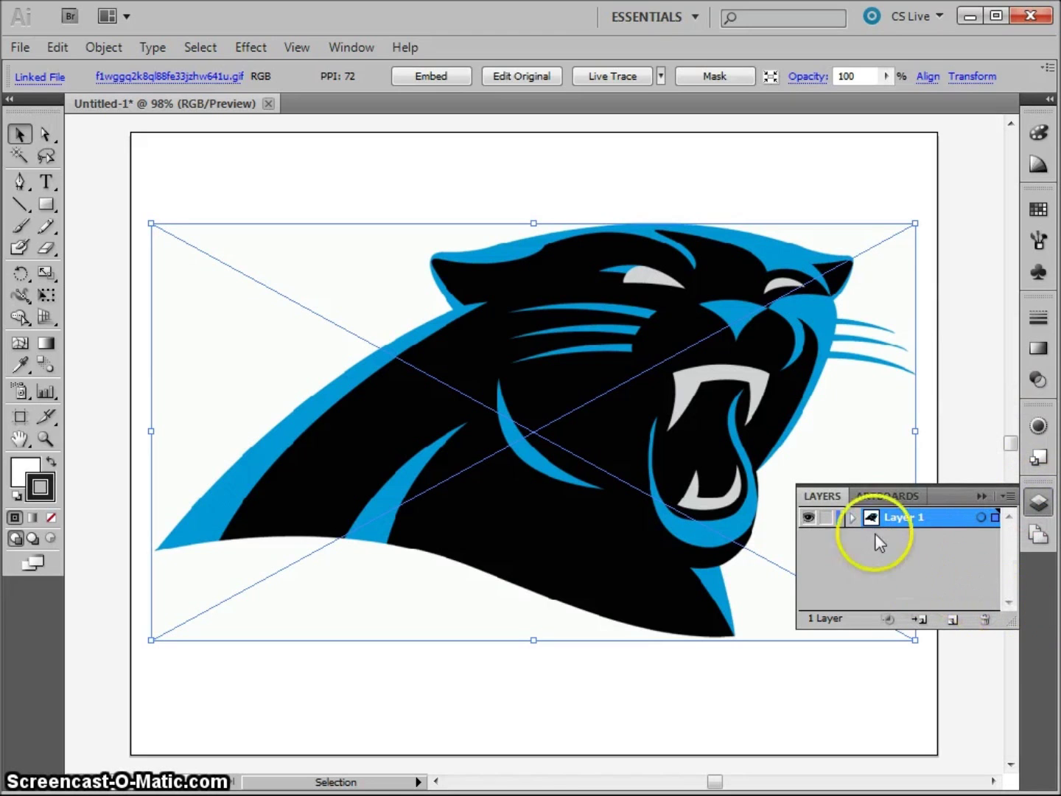
drag(826, 496, 842, 474)
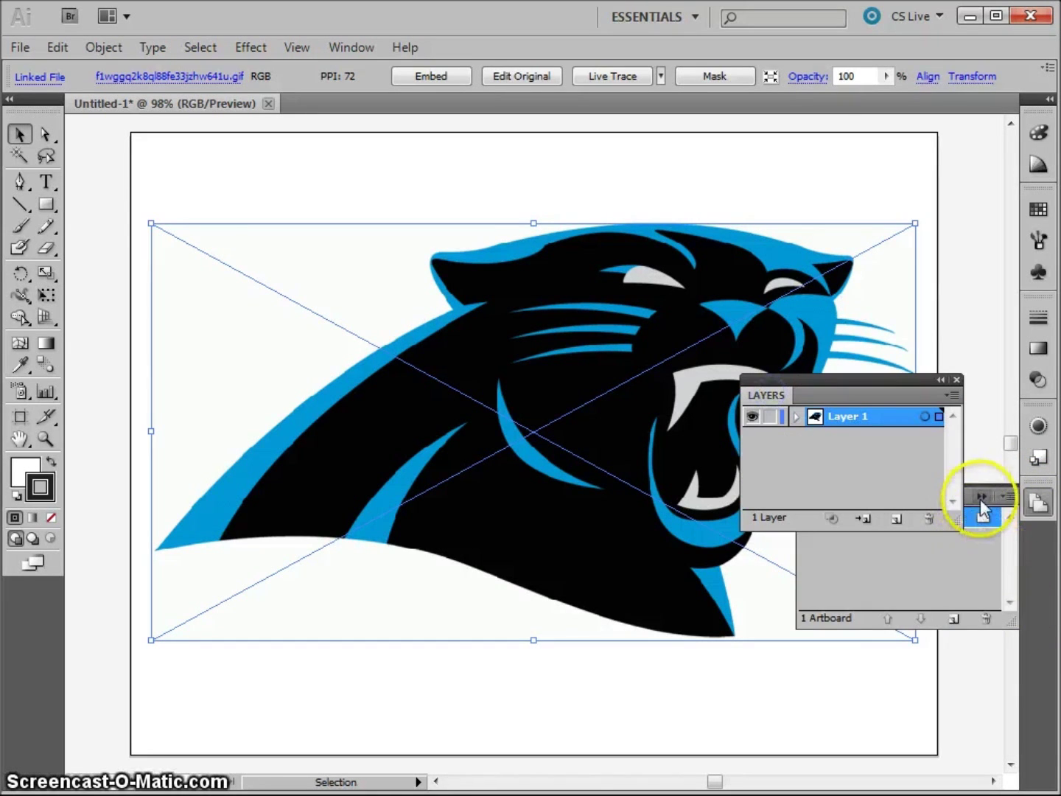
click(980, 496)
drag(841, 379, 877, 487)
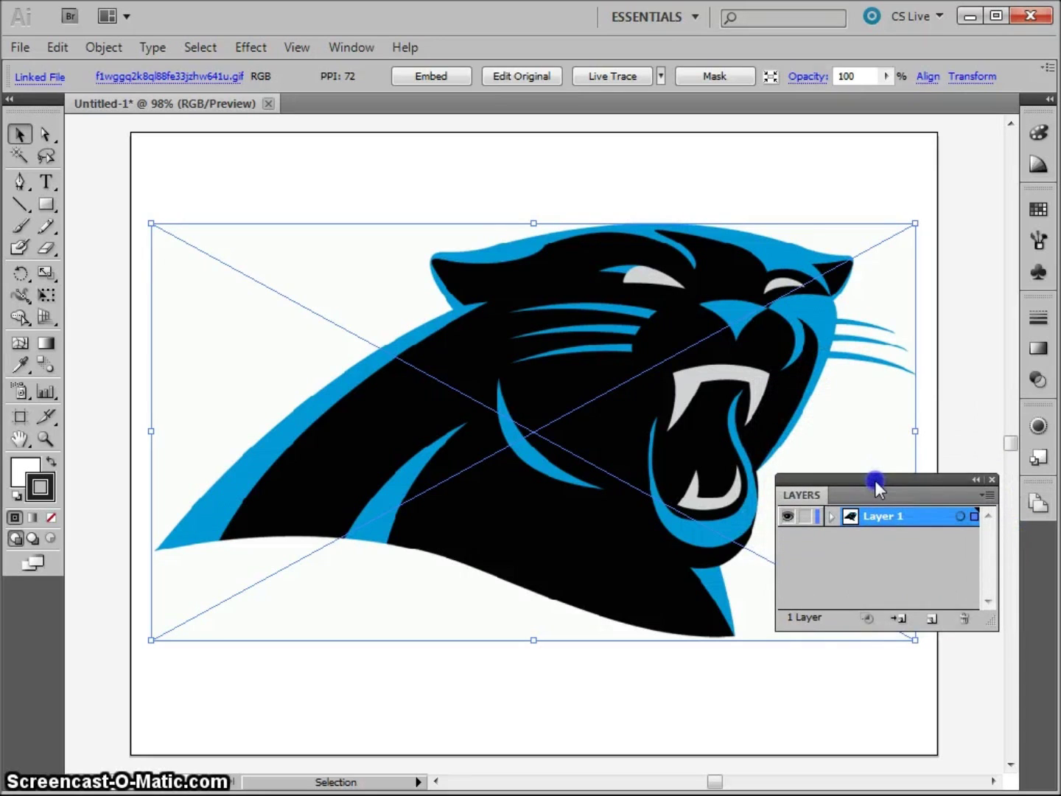
drag(990, 625, 990, 696)
drag(840, 479, 848, 507)
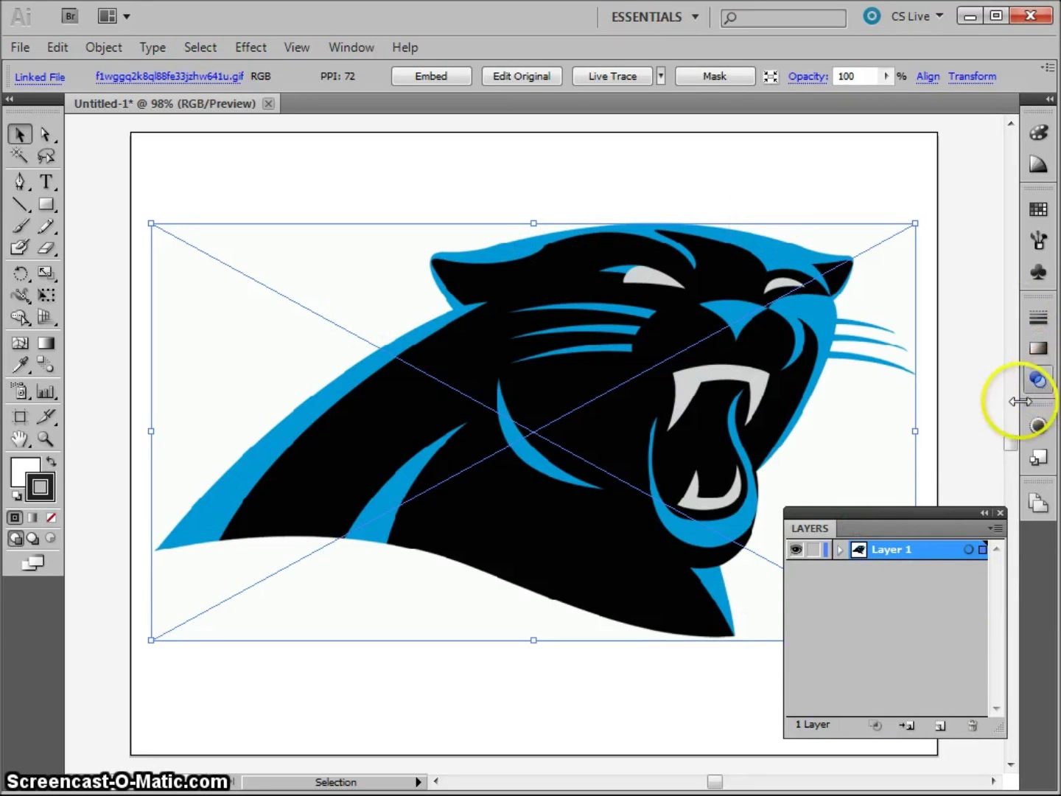
drag(927, 510, 929, 524)
Lower the opacity of the placed panther logo to 32%.
click(1037, 381)
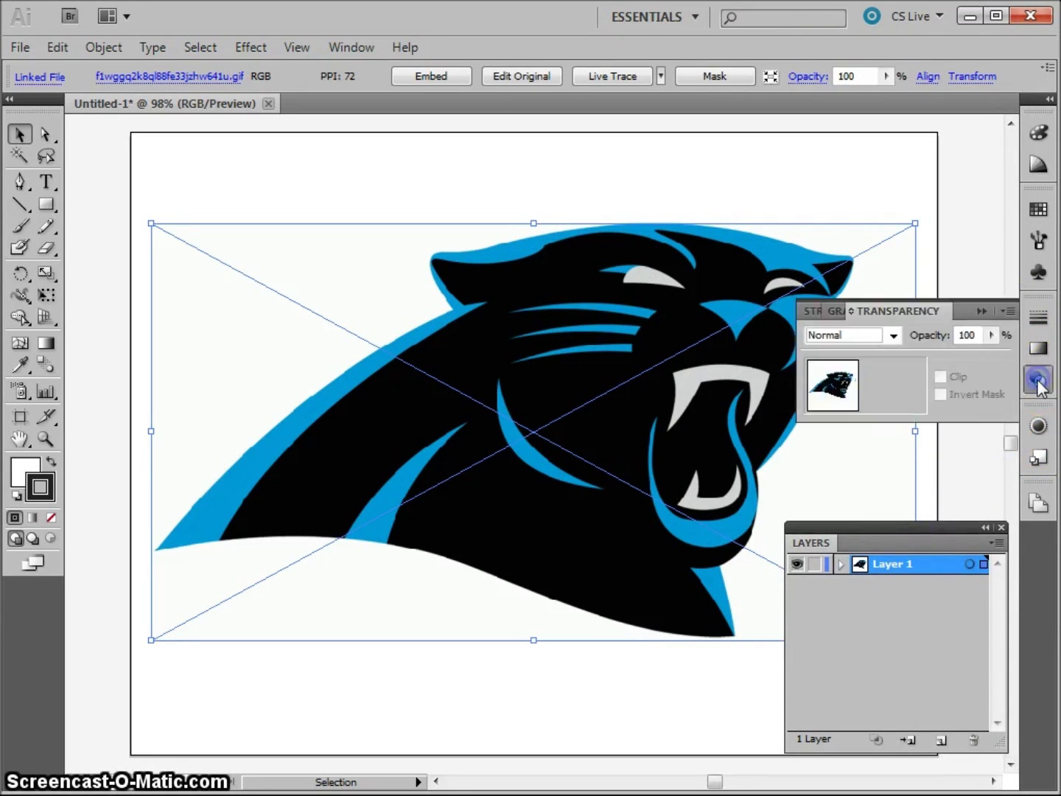
click(992, 336)
drag(986, 356, 920, 356)
Lock Layer 1 holding the faded logo and test that the image can no longer be selected.
click(833, 564)
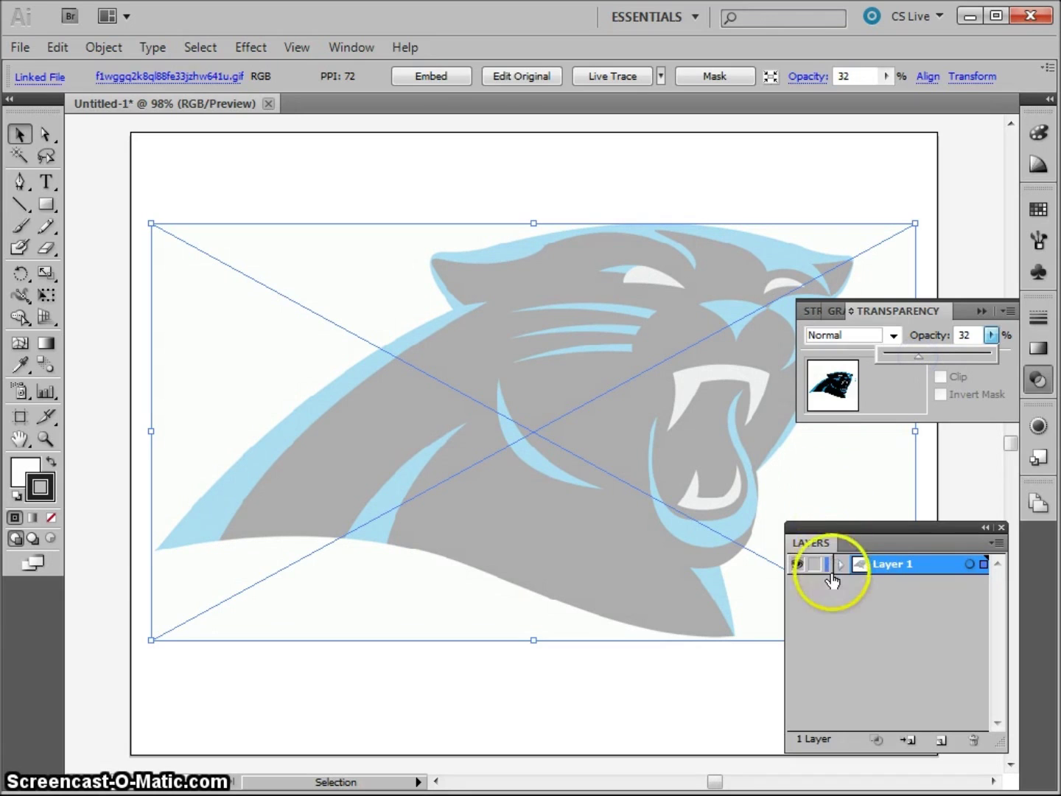
click(816, 565)
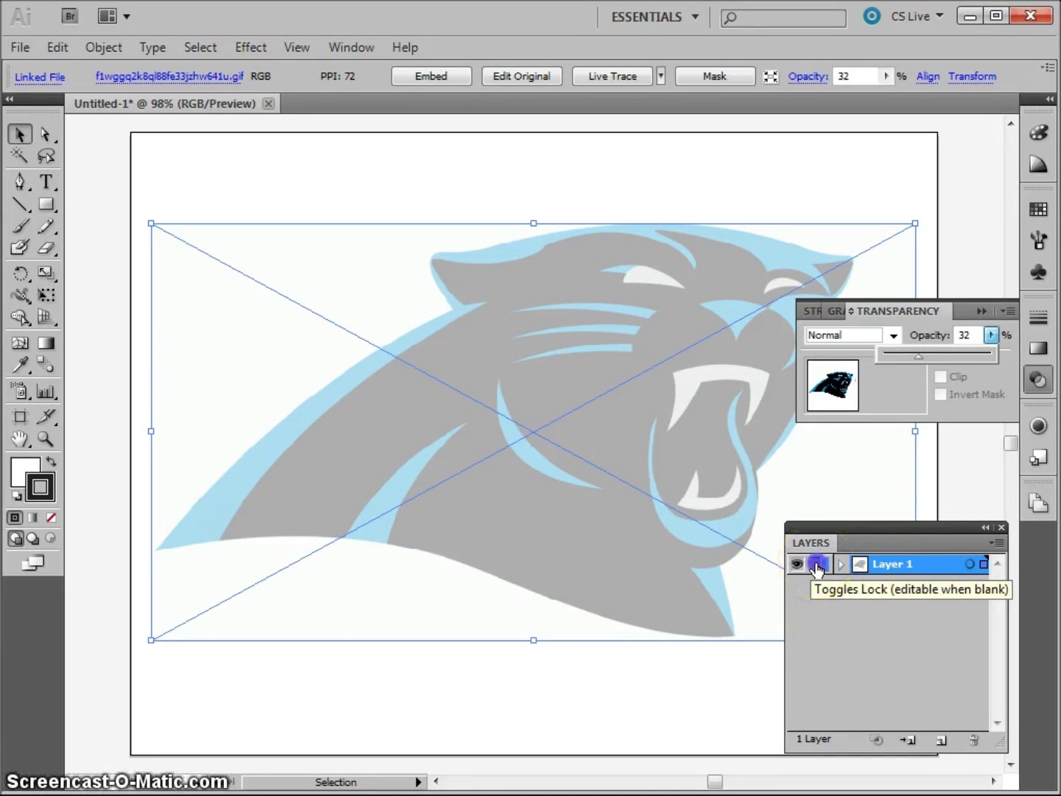
click(855, 481)
click(868, 661)
click(482, 434)
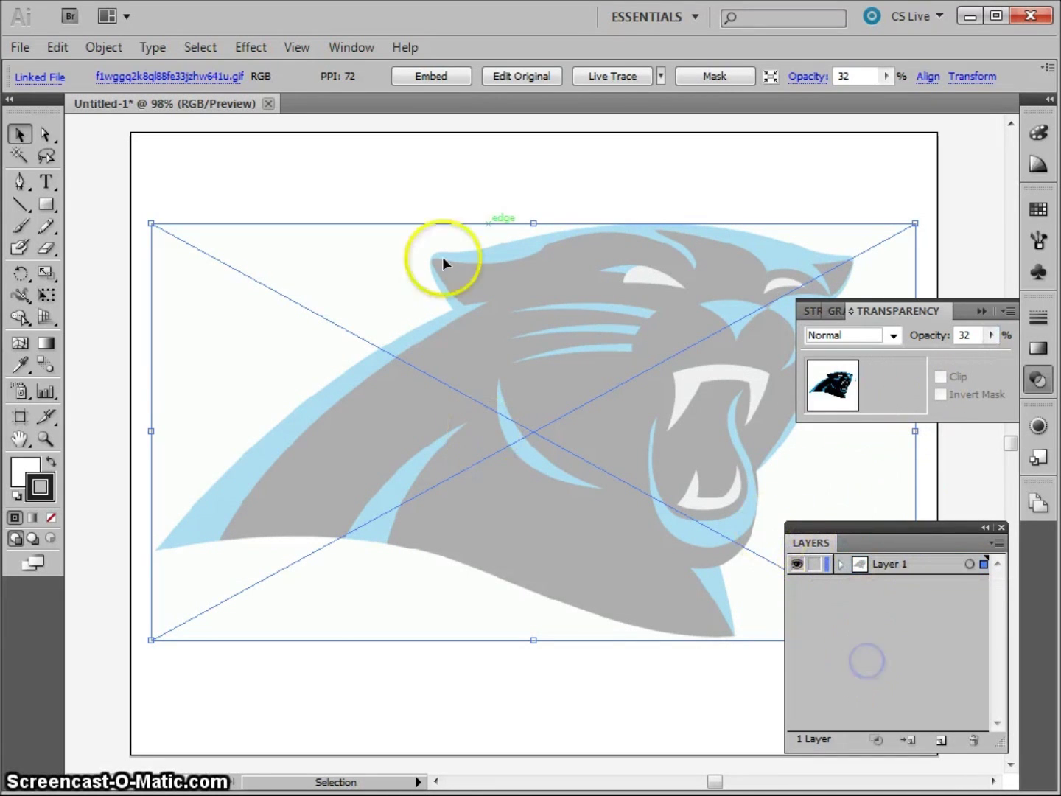
click(815, 564)
click(888, 614)
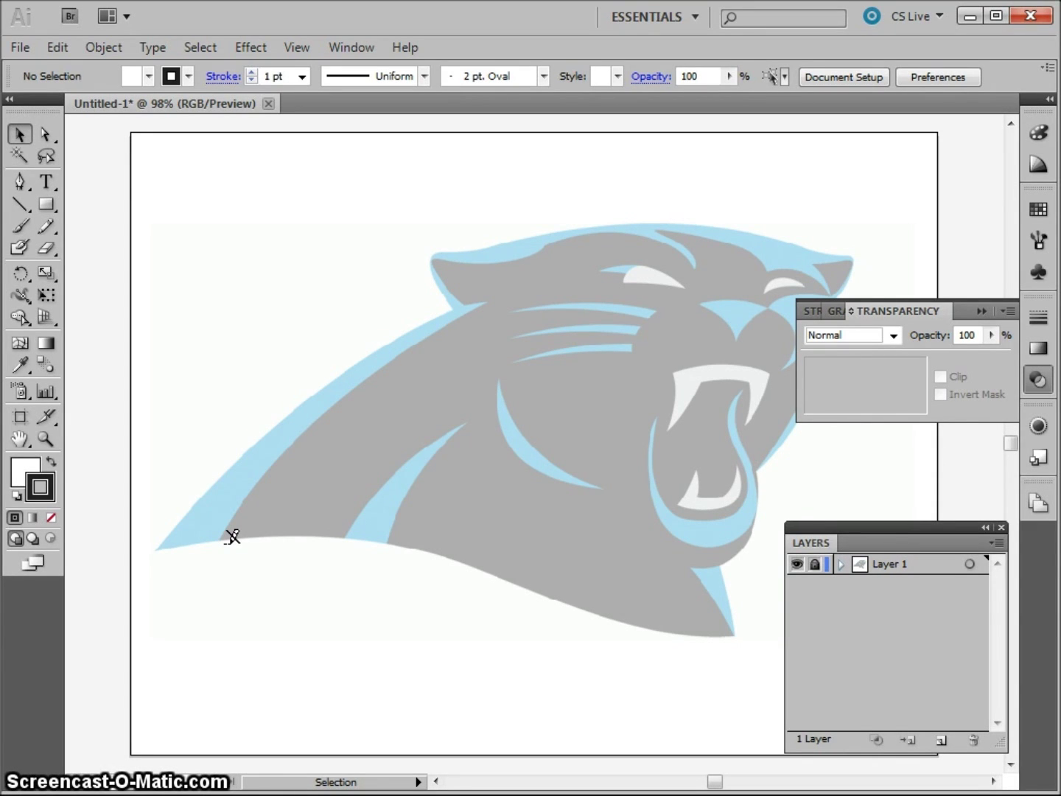
click(402, 548)
drag(886, 577, 807, 581)
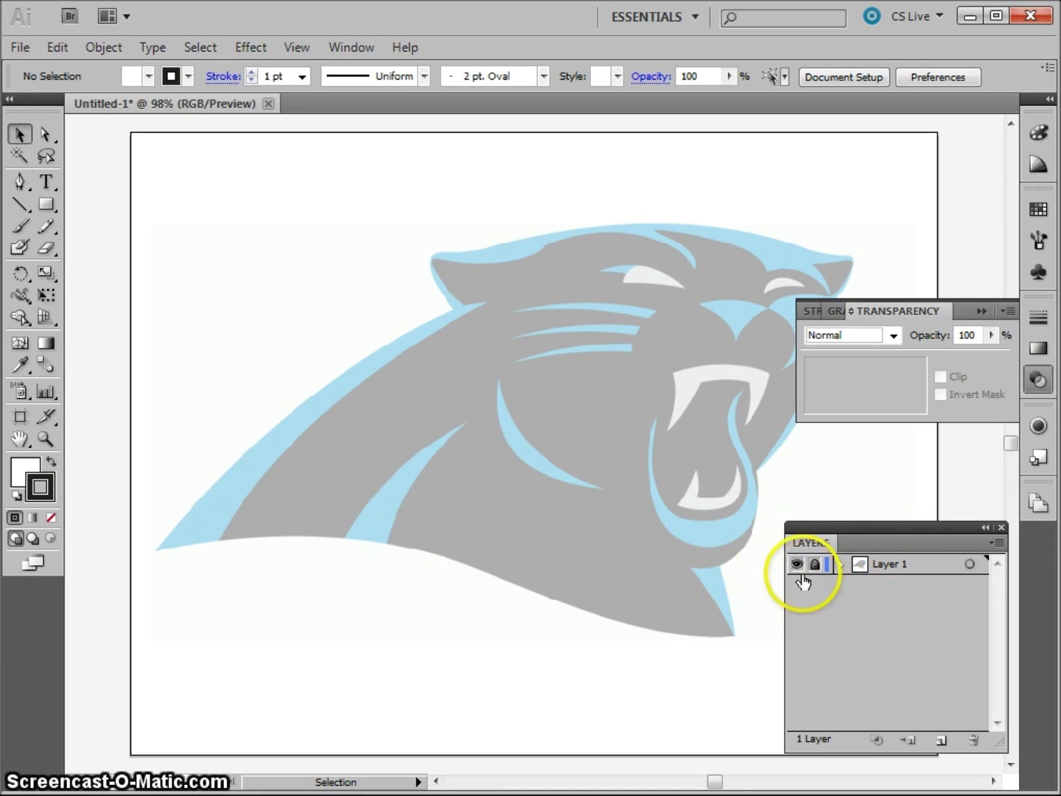
Collapse the transparency settings, shrink and reposition the floating layer list, and add a new layer above Layer 1.
click(981, 310)
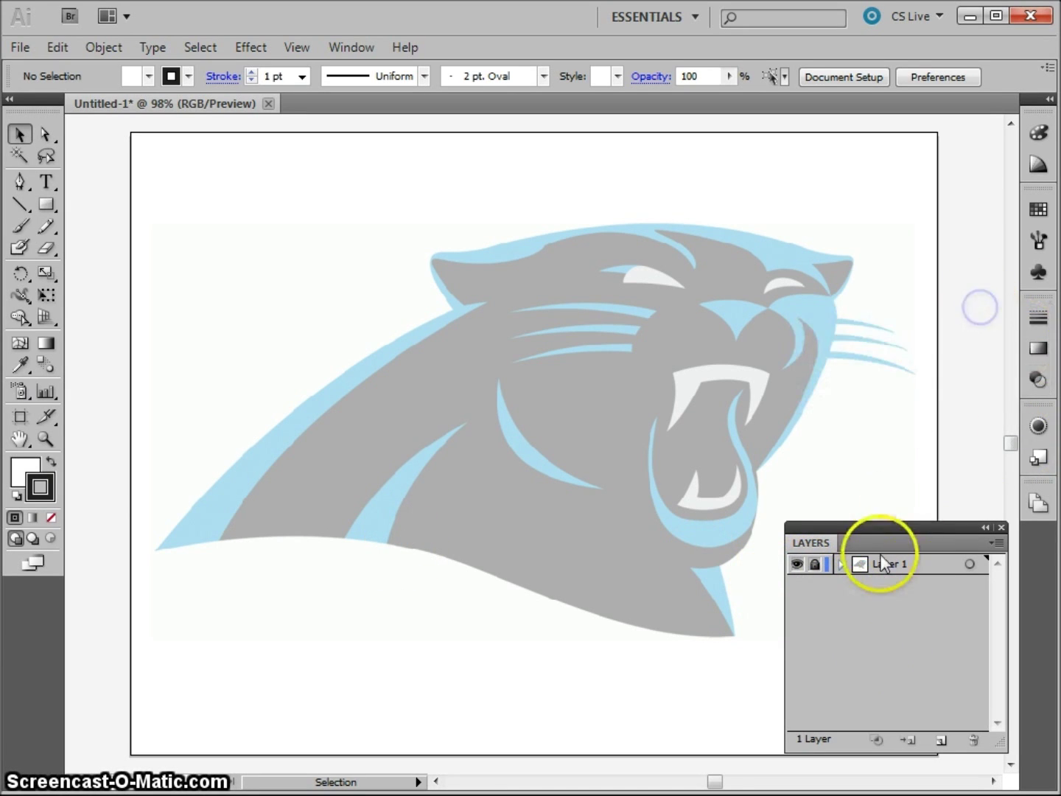
drag(880, 527, 876, 455)
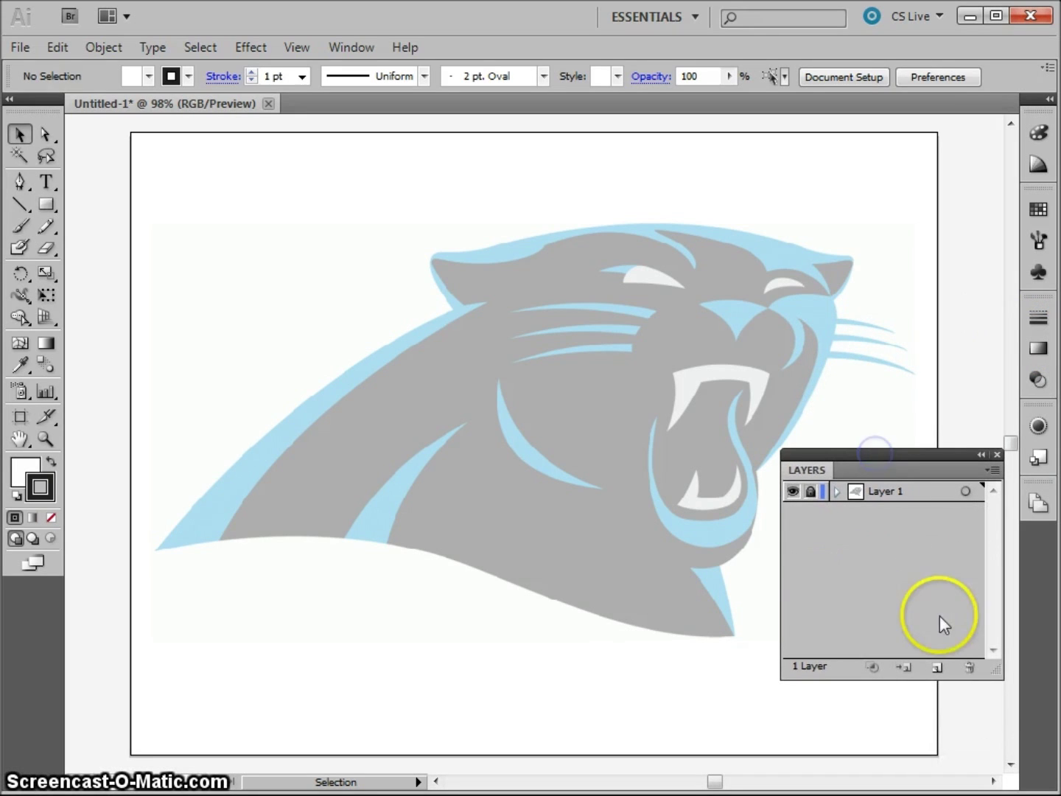
drag(1000, 674, 1005, 629)
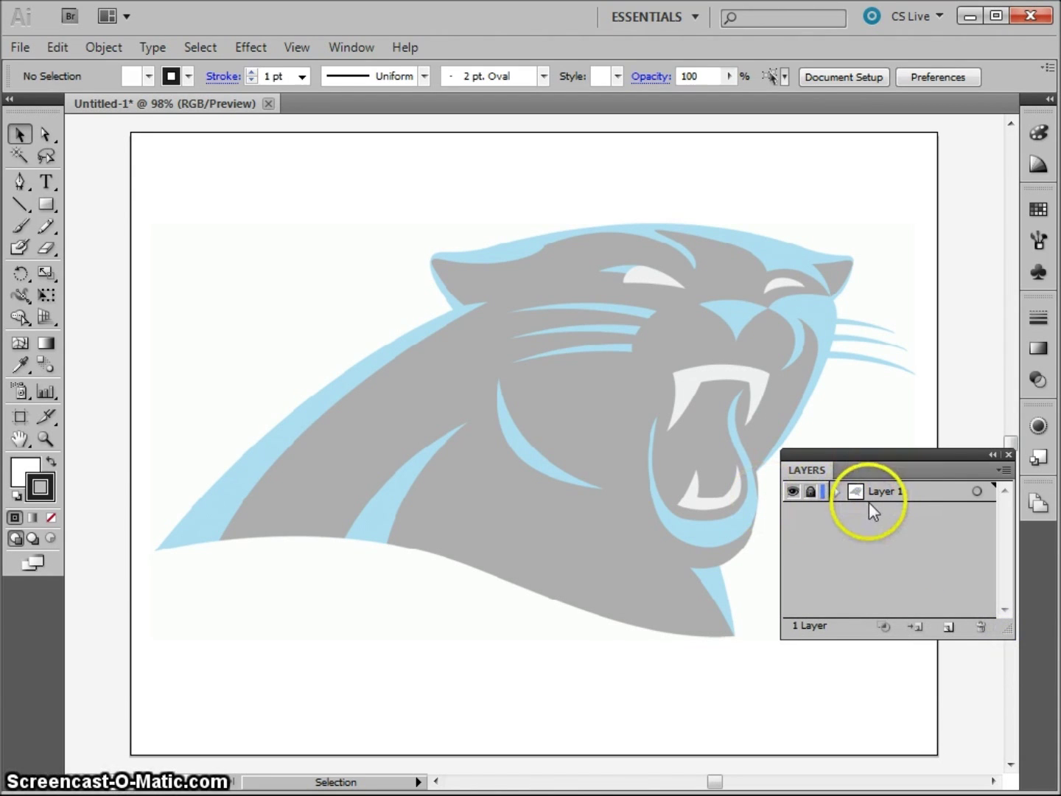
click(950, 626)
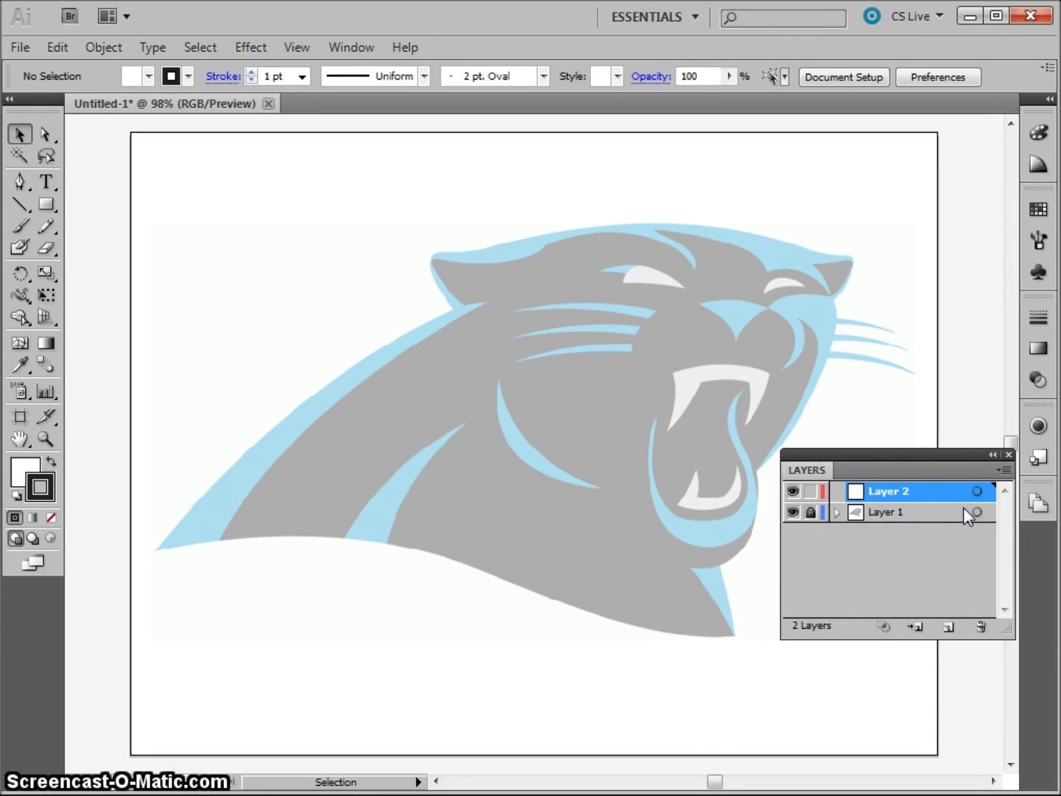
drag(838, 454, 857, 548)
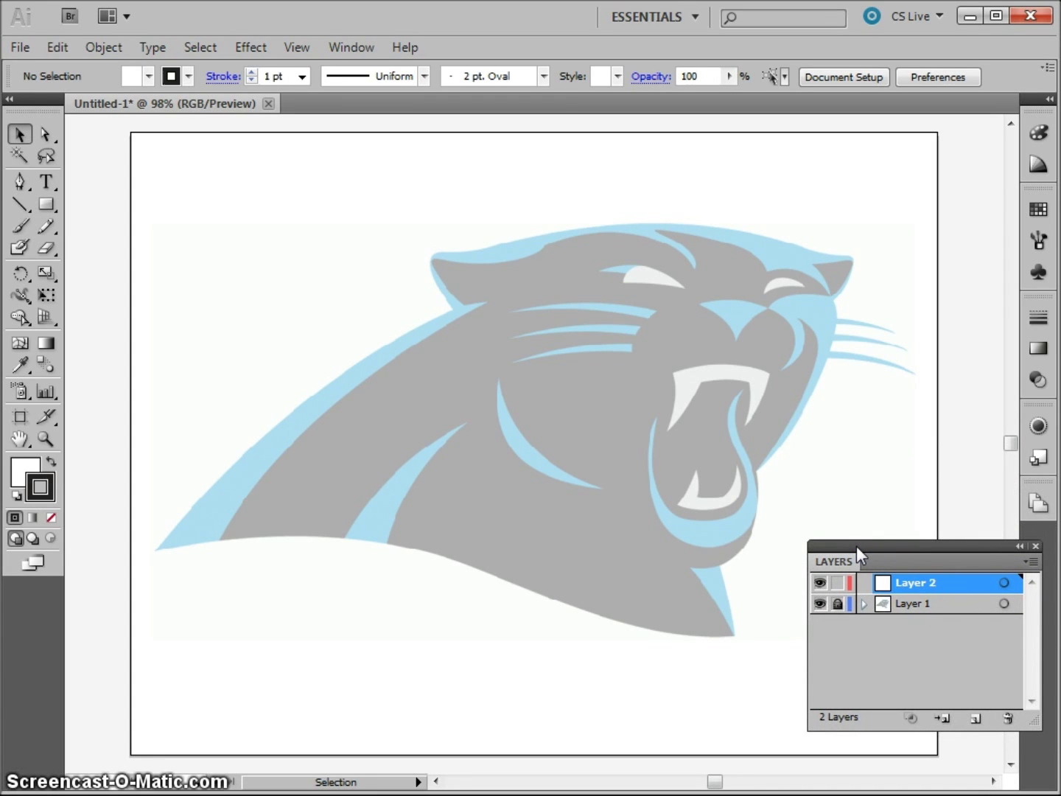
click(657, 515)
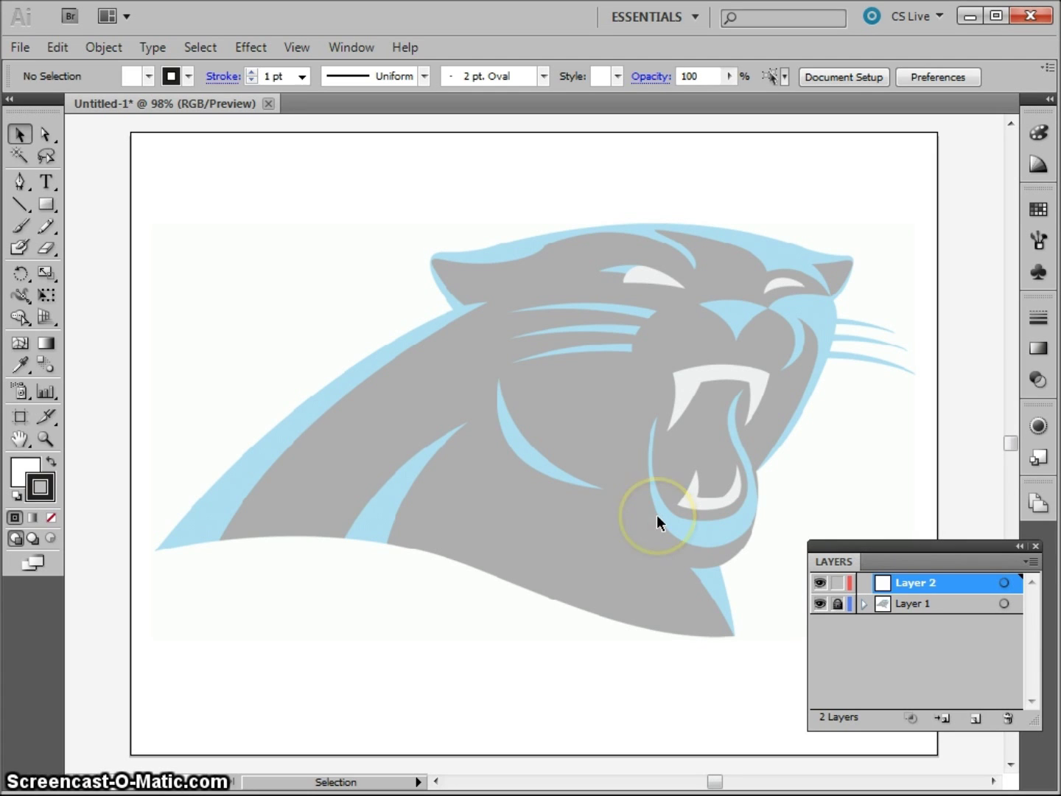
click(660, 507)
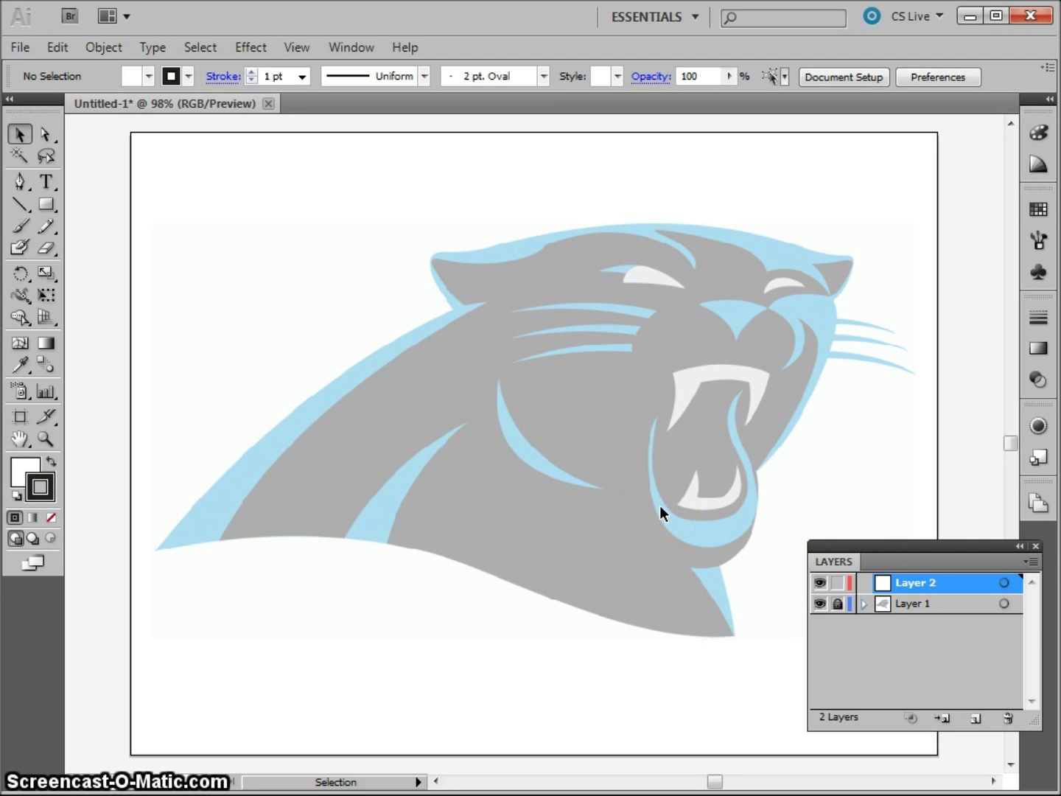
Activate the Pen tool and set the fill to none, keeping the black stroke.
click(21, 182)
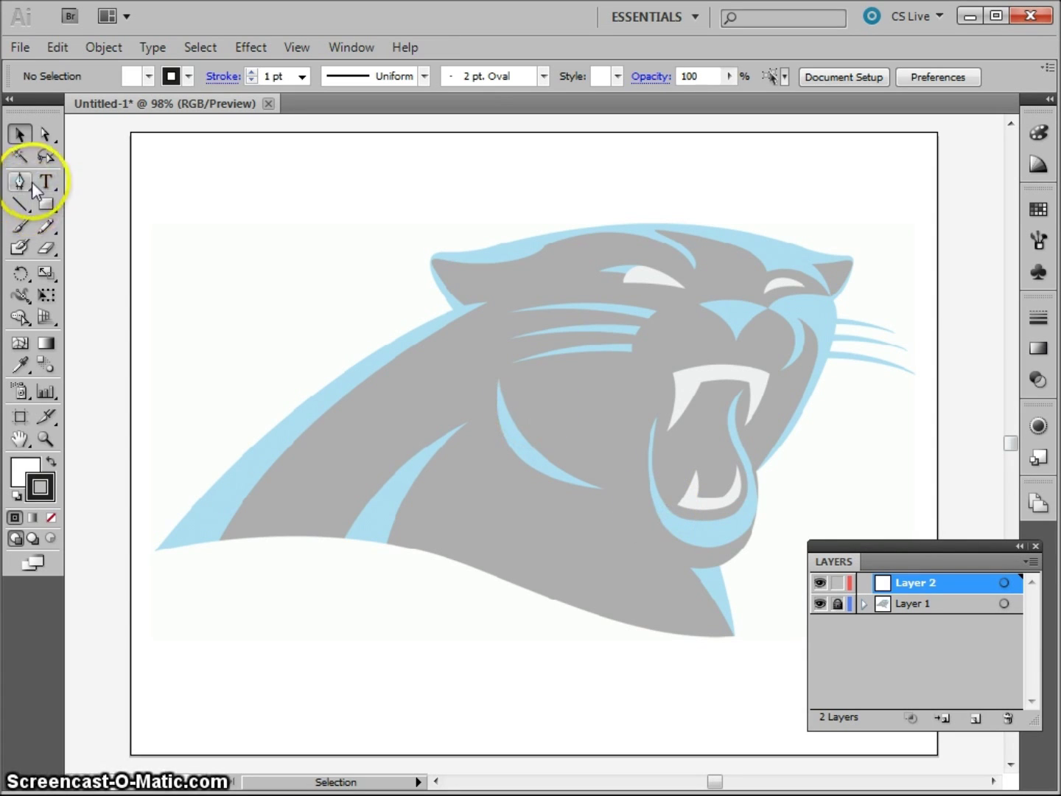
click(21, 186)
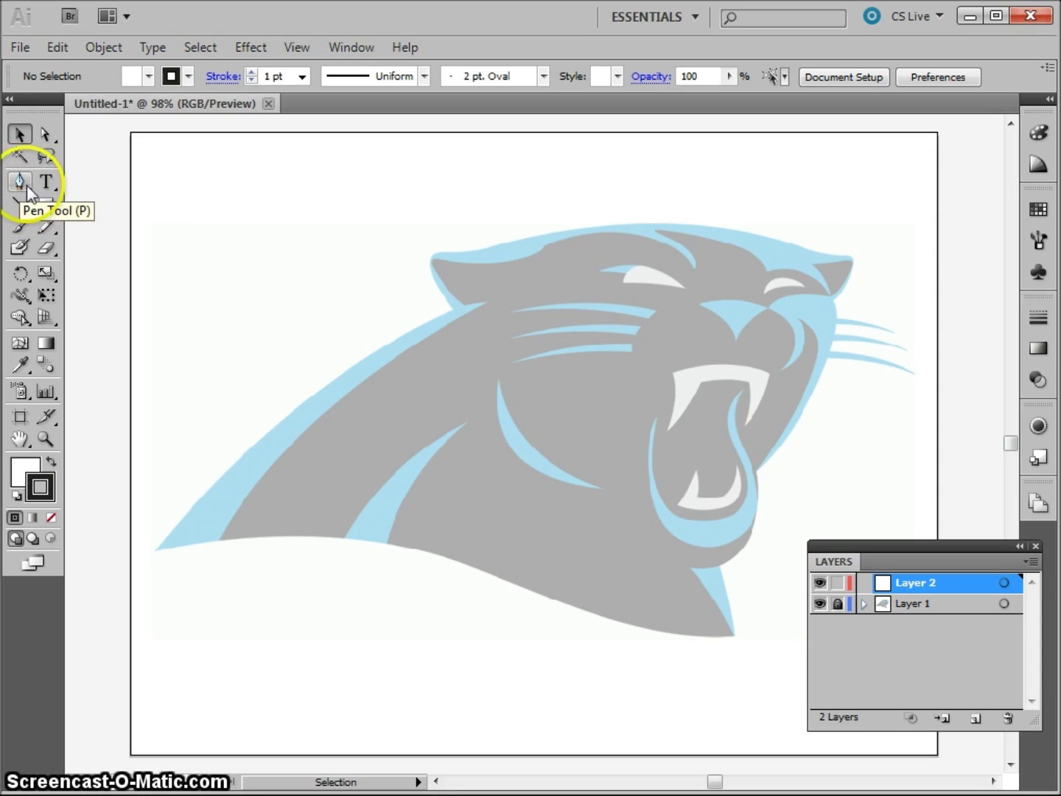
click(45, 204)
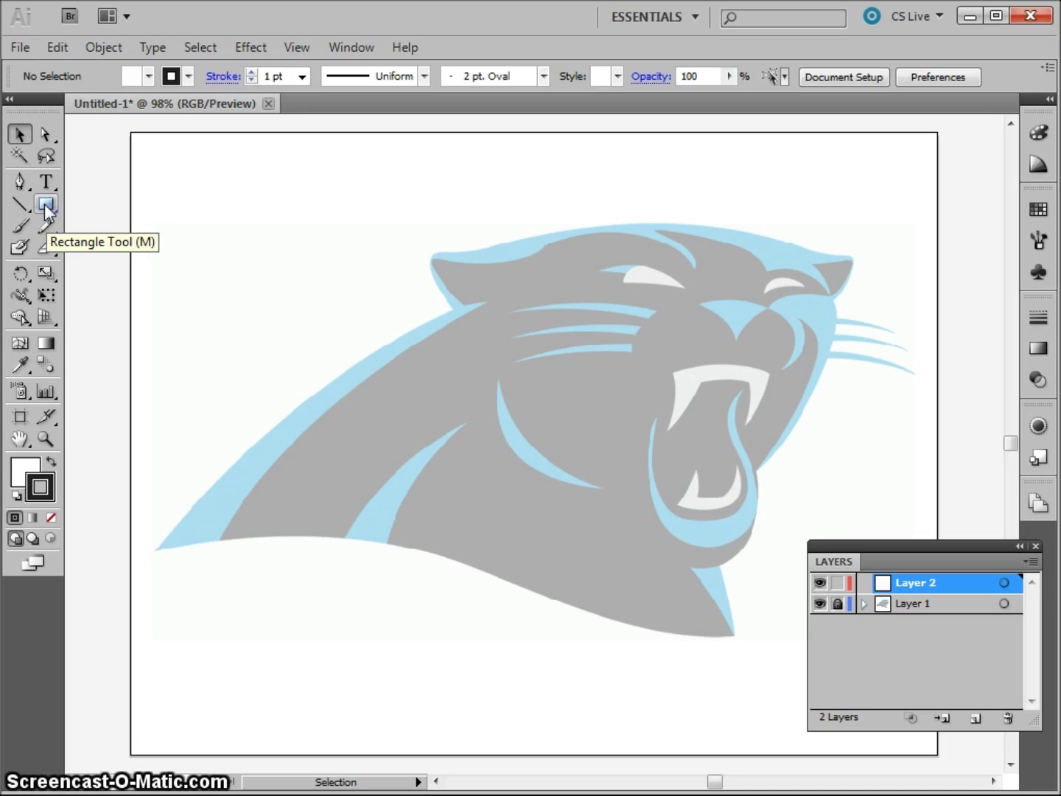
click(20, 181)
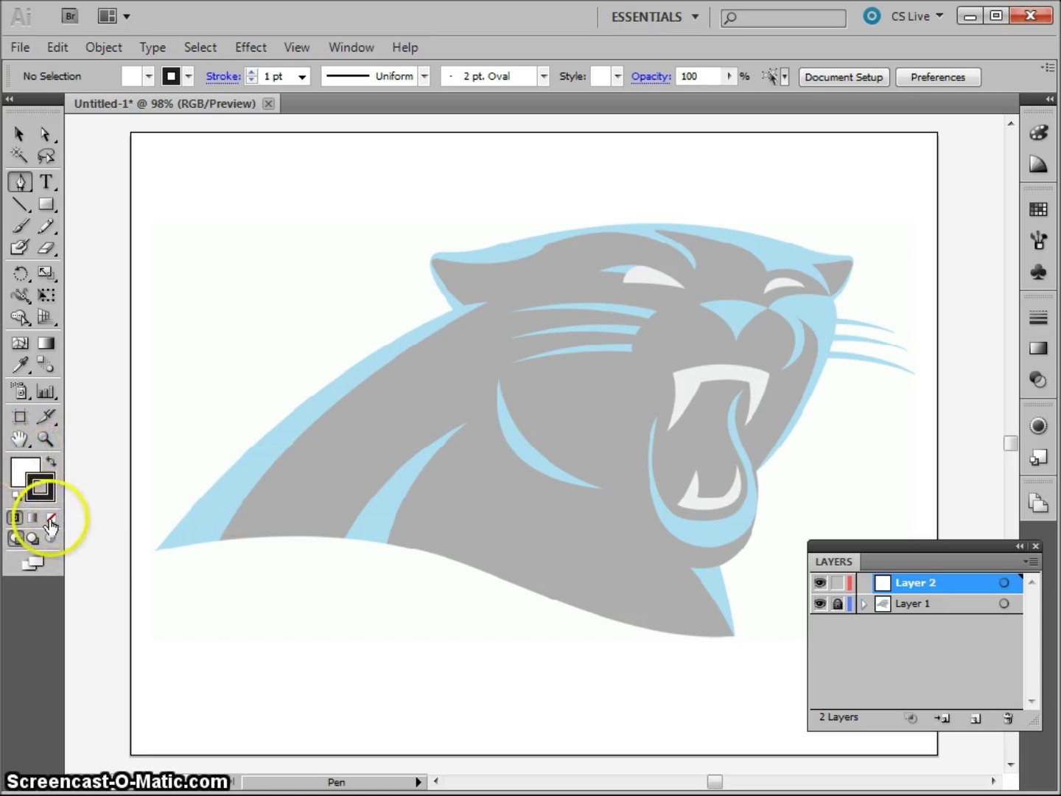
click(27, 471)
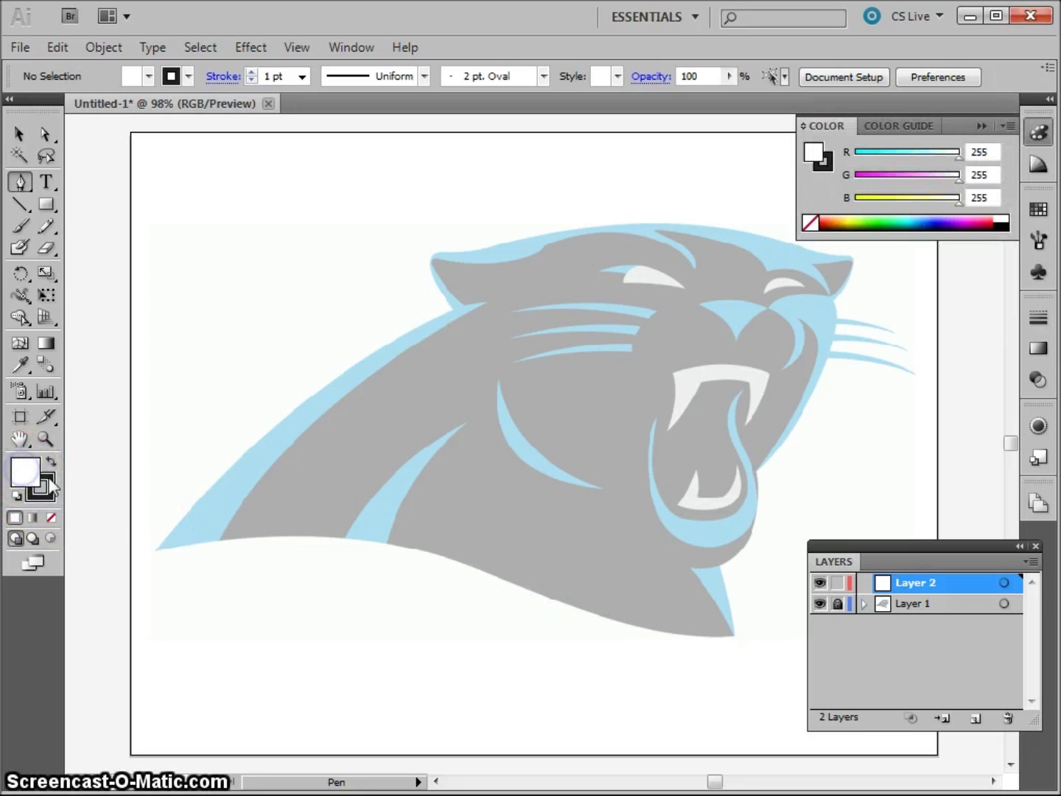
click(50, 520)
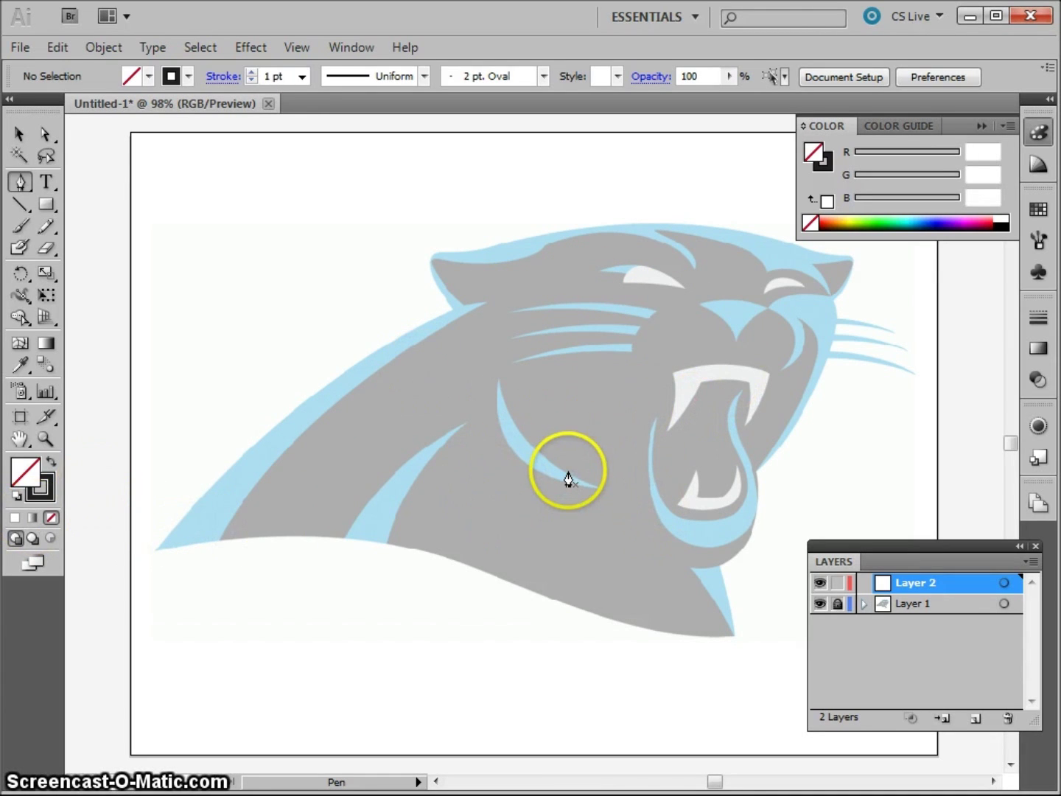
Start the outline path at the neck's far-left tip and add a curved anchor partway up the back edge.
click(43, 492)
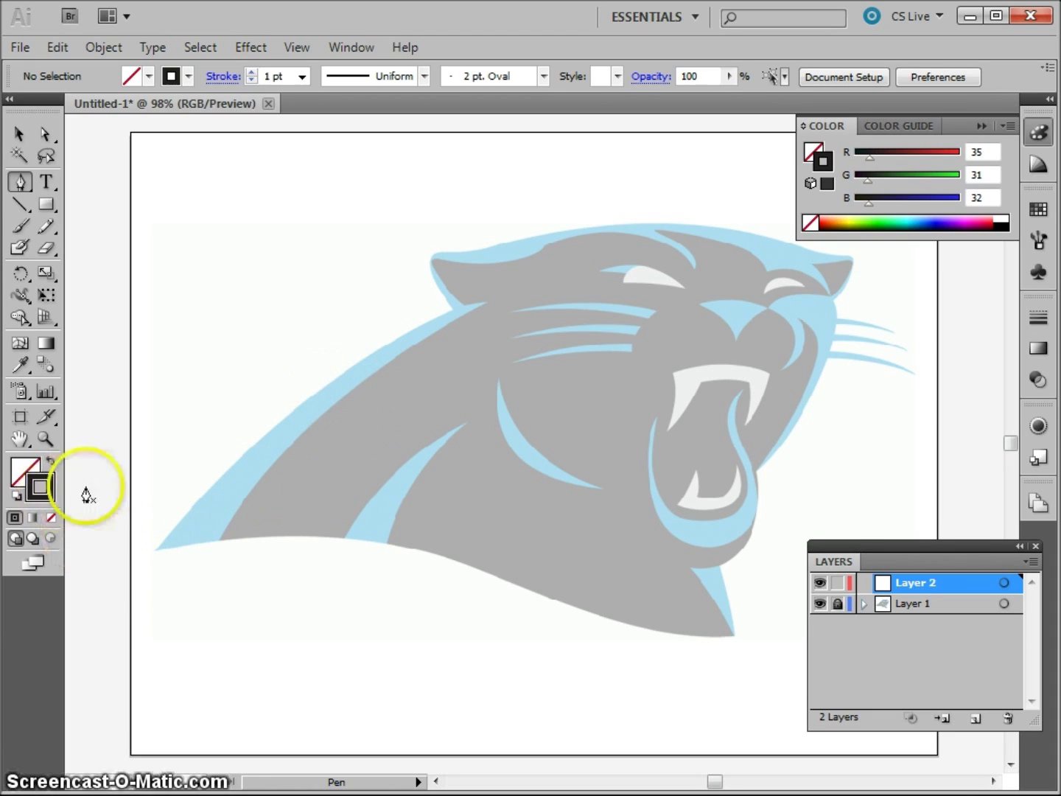
click(157, 548)
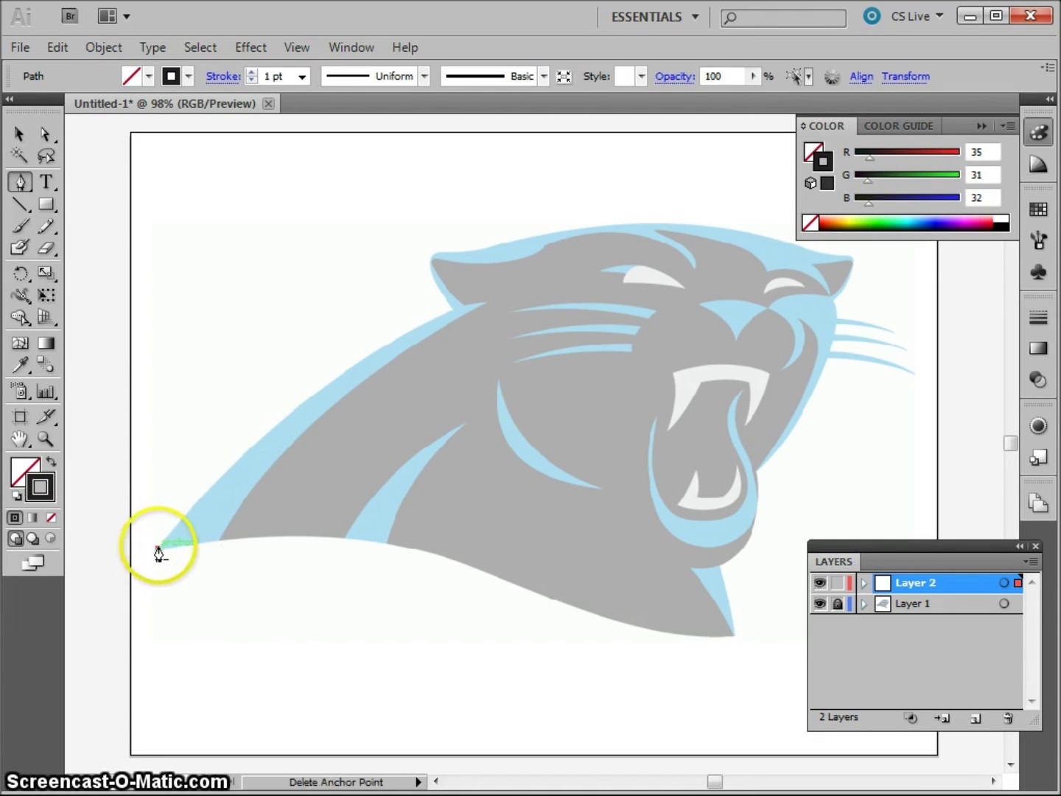
click(157, 549)
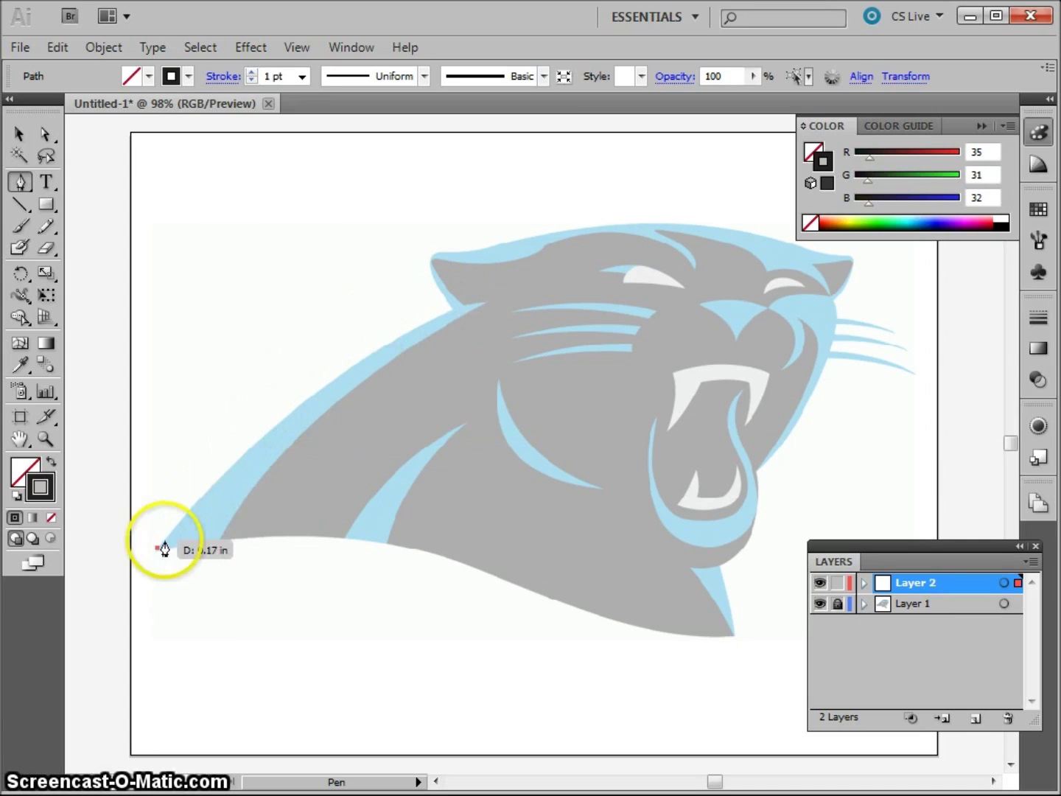
drag(300, 403, 351, 385)
drag(298, 419, 334, 442)
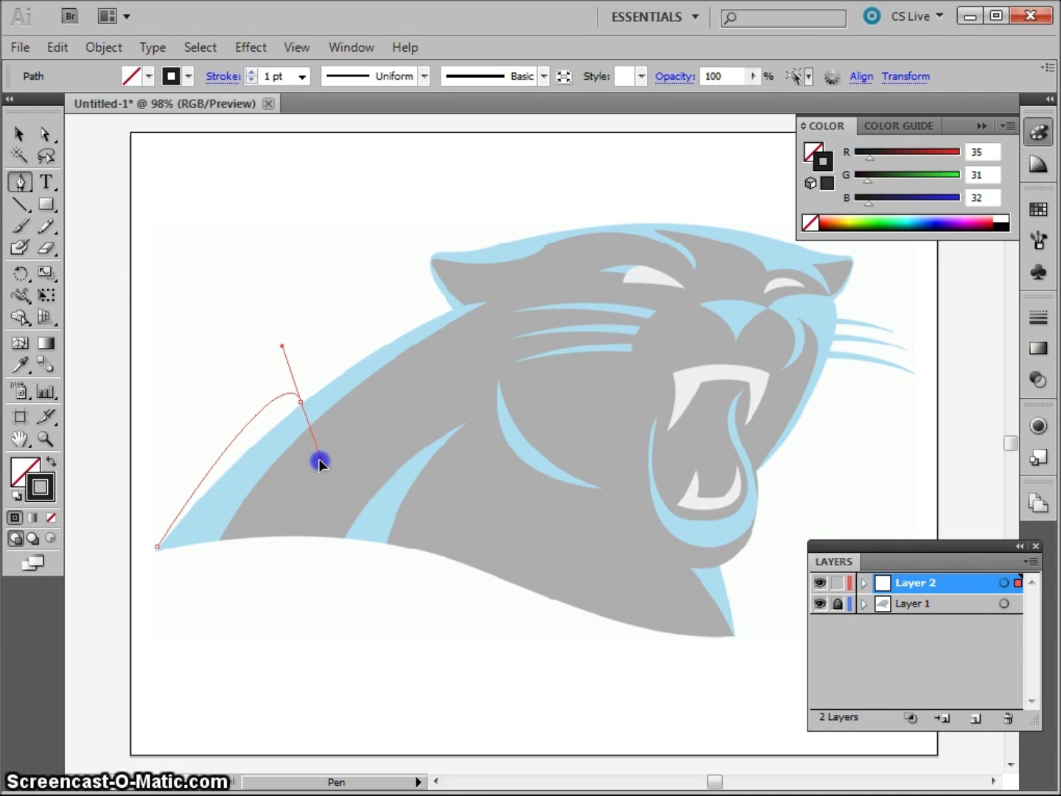
drag(319, 462, 316, 370)
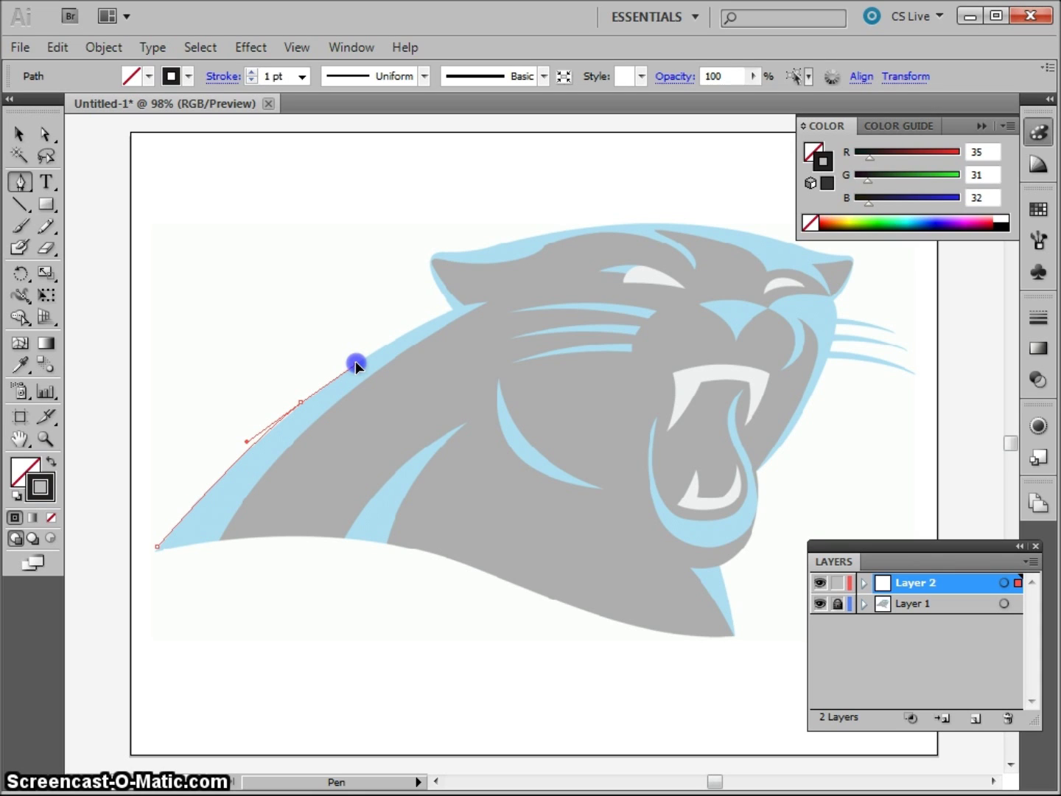
drag(356, 362, 352, 364)
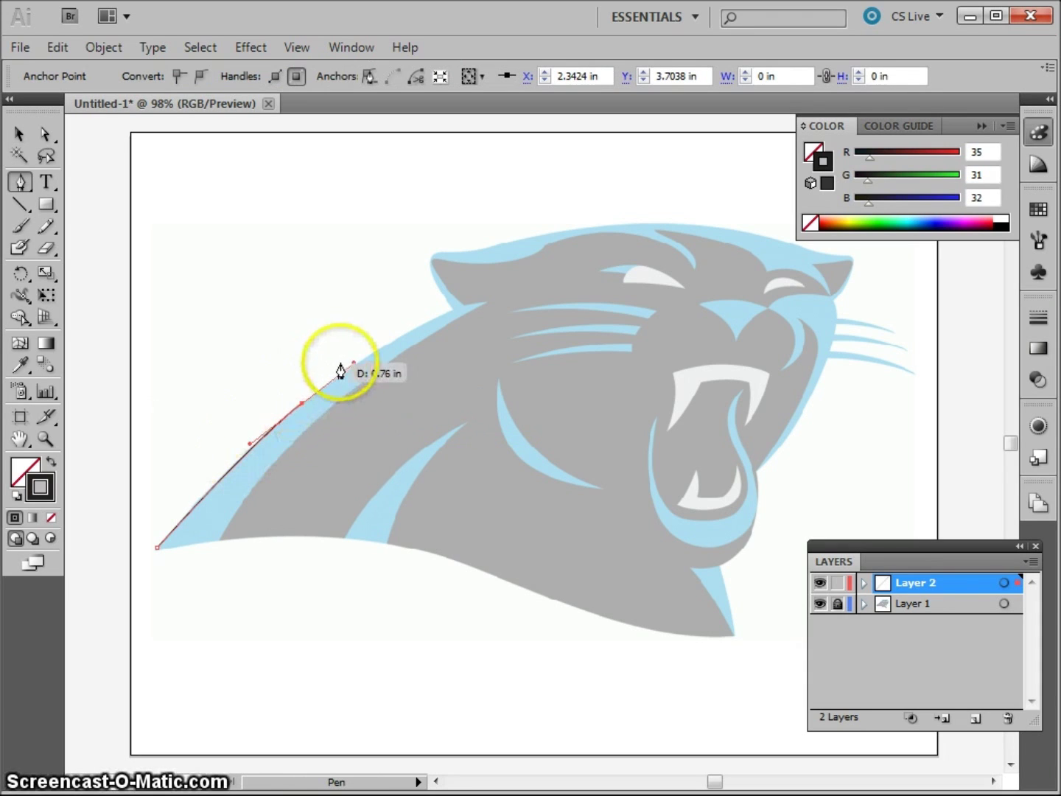
Continue the outline along the upper back with a curved anchor where the neck meets the left ear.
drag(354, 361, 189, 514)
drag(286, 428, 214, 493)
drag(289, 427, 379, 376)
click(451, 314)
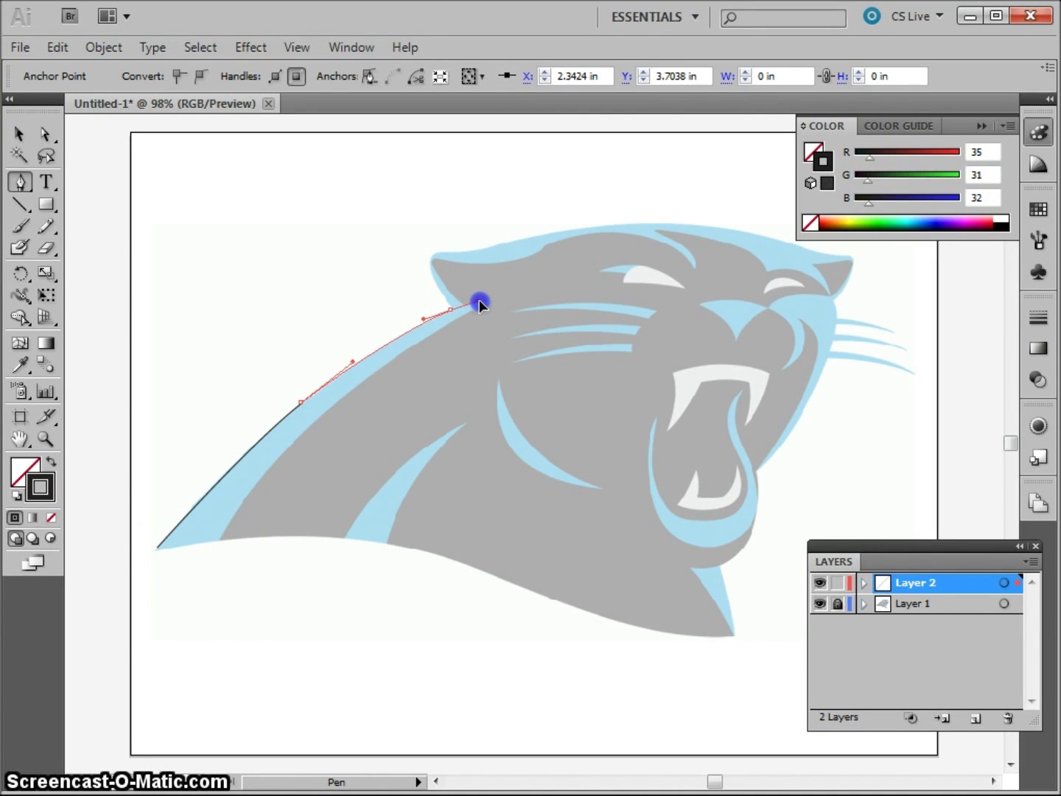
drag(479, 302, 475, 302)
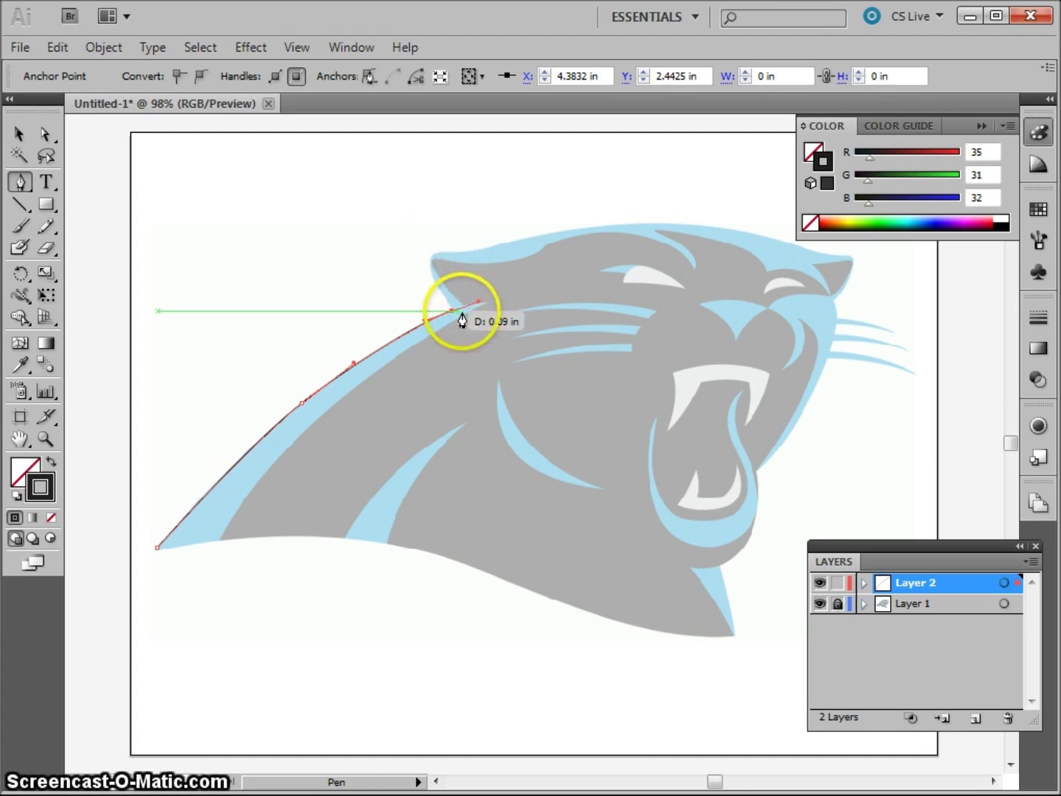
click(434, 256)
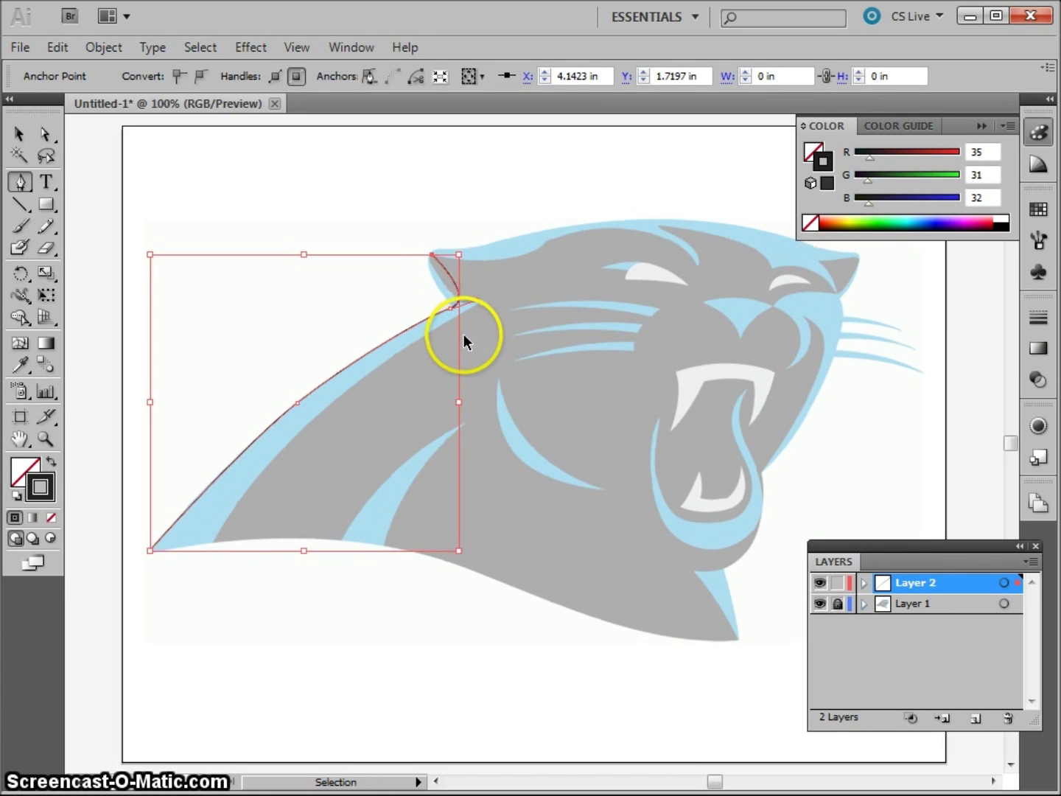
key(ctrl+plus)
key(ctrl+plus)
key(ctrl+plus)
drag(465, 342, 622, 467)
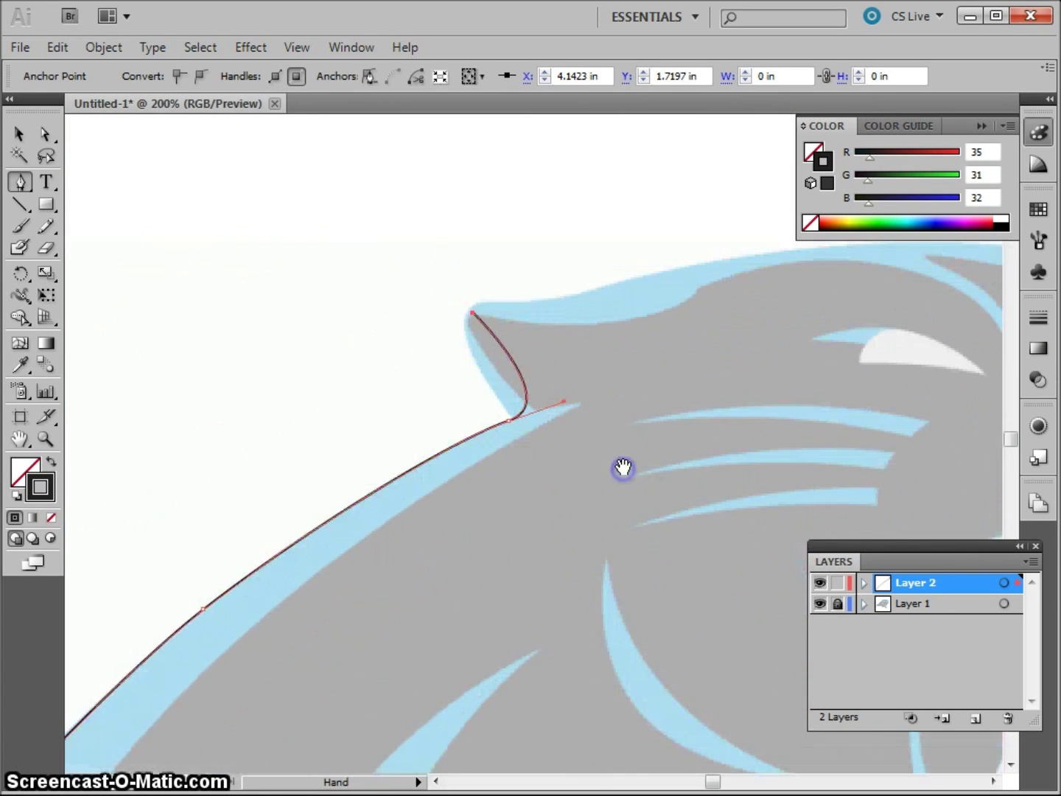
key(ctrl+z)
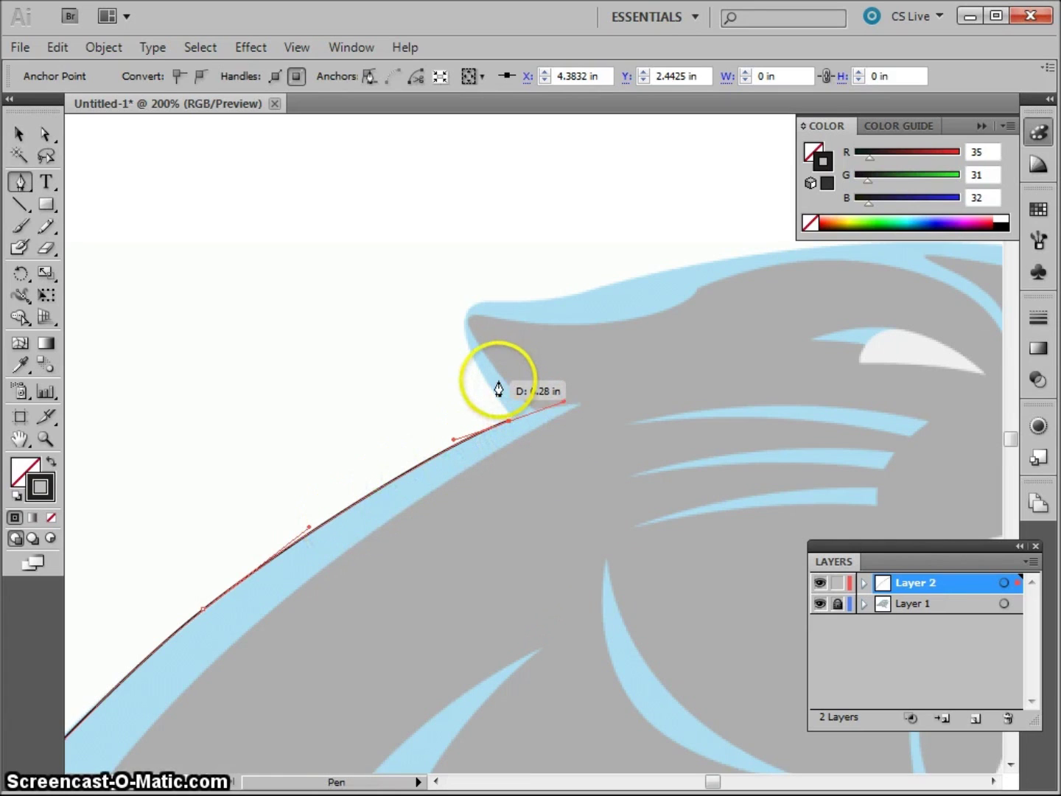
Remove the outgoing direction handle from the anchor at the base of the left ear.
click(509, 431)
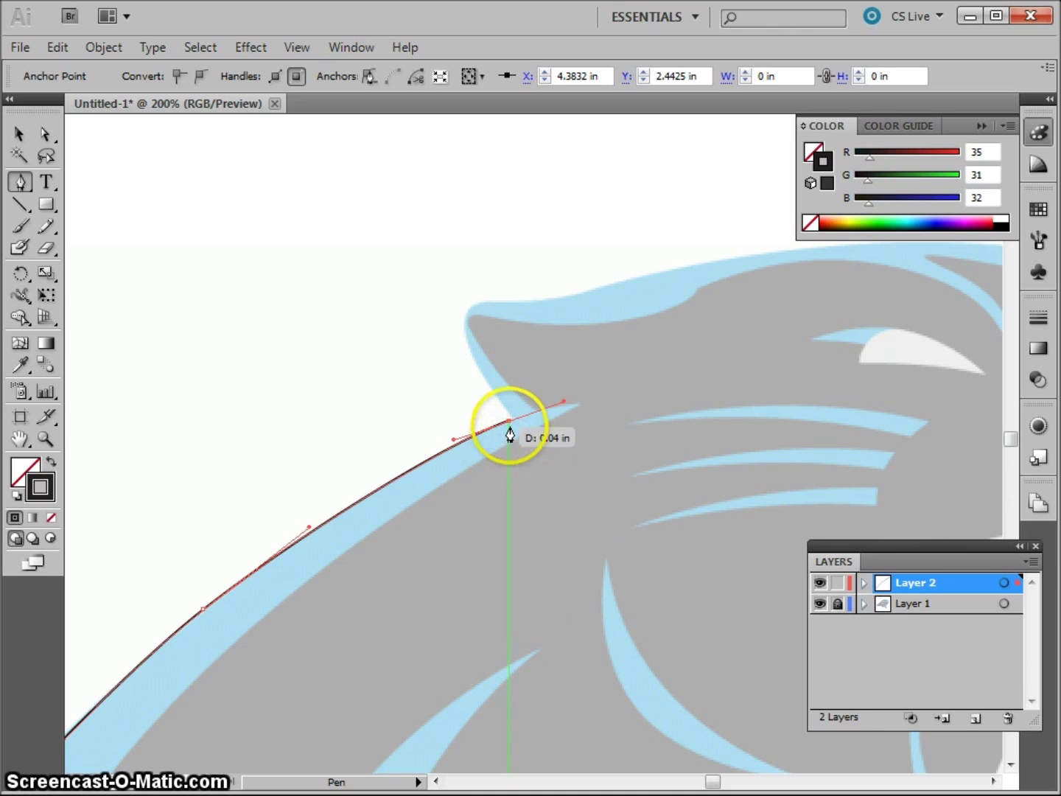
click(508, 421)
mouse_move(529, 422)
mouse_down()
mouse_move(547, 425)
mouse_move(531, 429)
mouse_move(564, 408)
mouse_move(560, 399)
mouse_move(527, 404)
mouse_up()
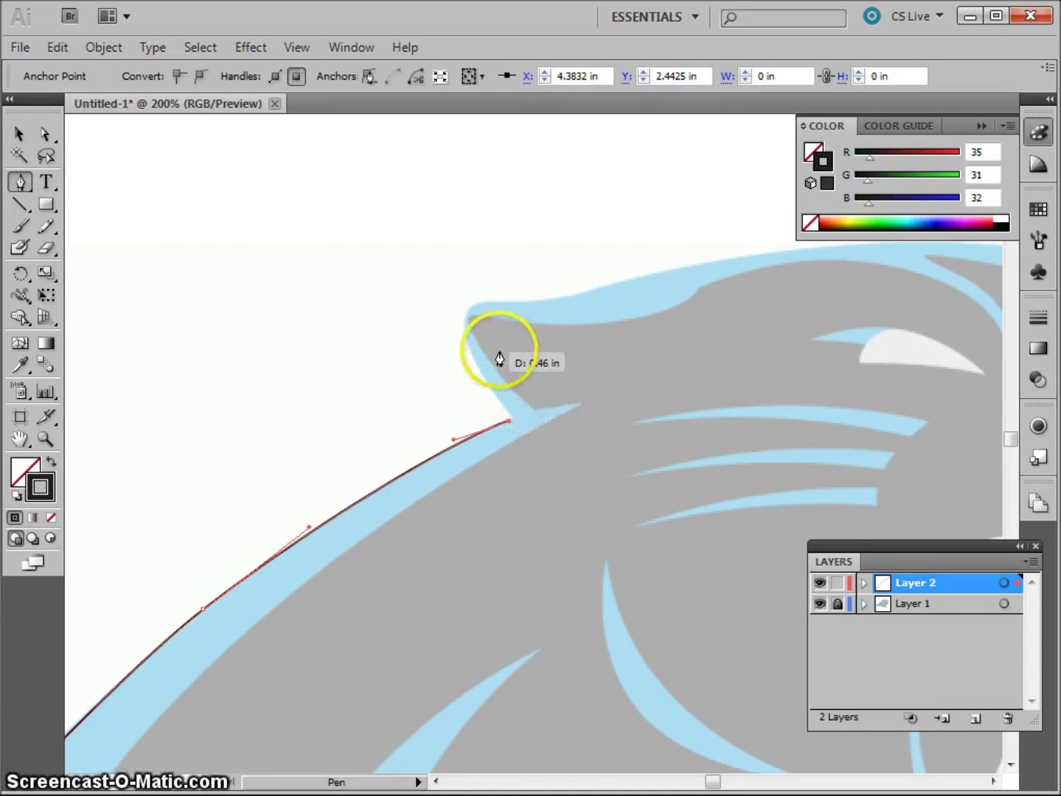
drag(513, 427, 507, 419)
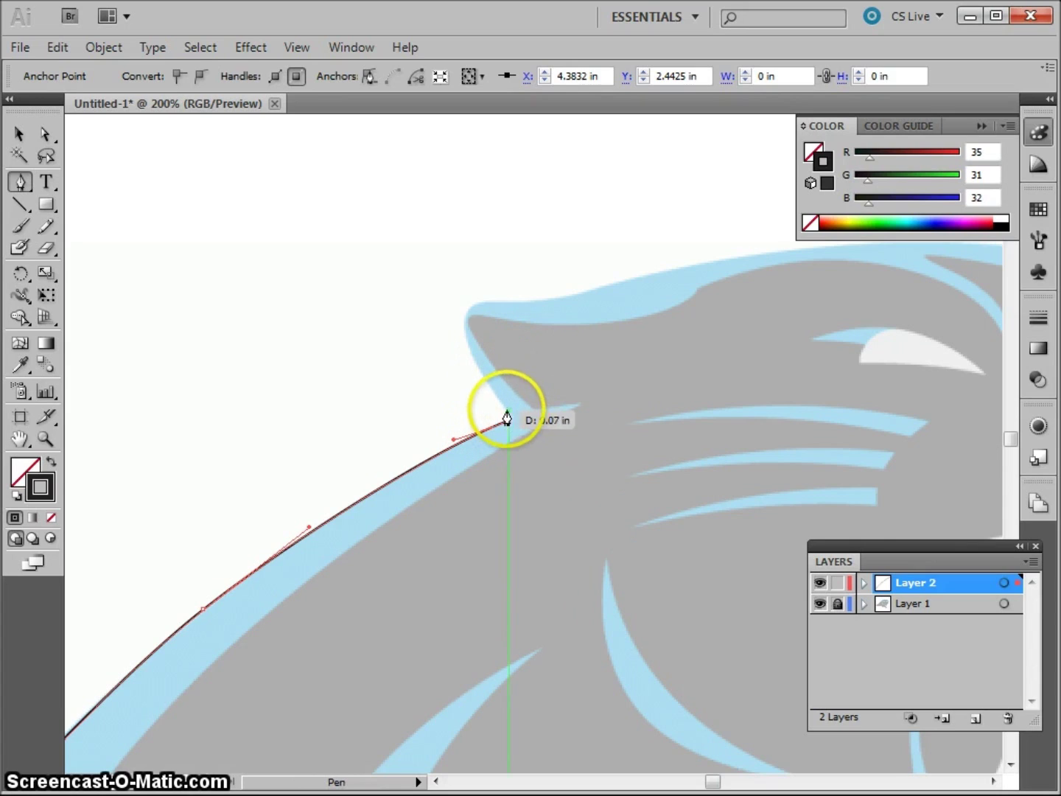
Trace the left ear's outer edge with curved anchors at its tip and along its upper edge.
click(468, 316)
mouse_move(480, 301)
mouse_down()
mouse_move(492, 303)
mouse_move(486, 292)
mouse_up()
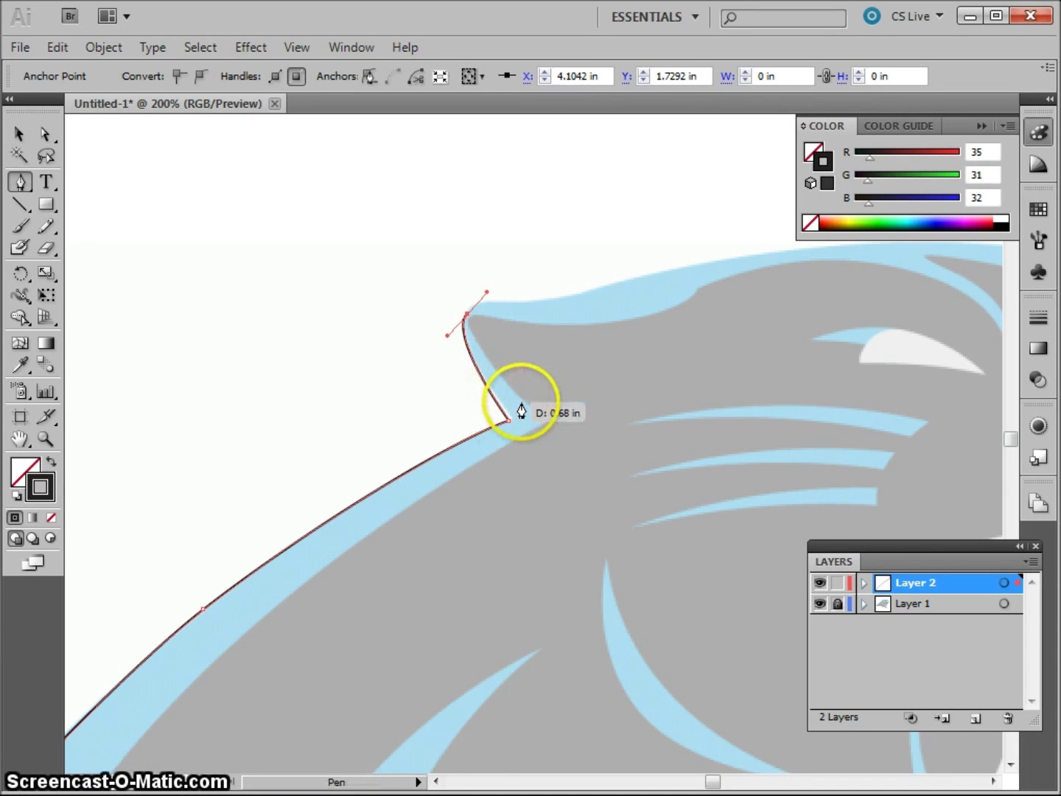
click(531, 309)
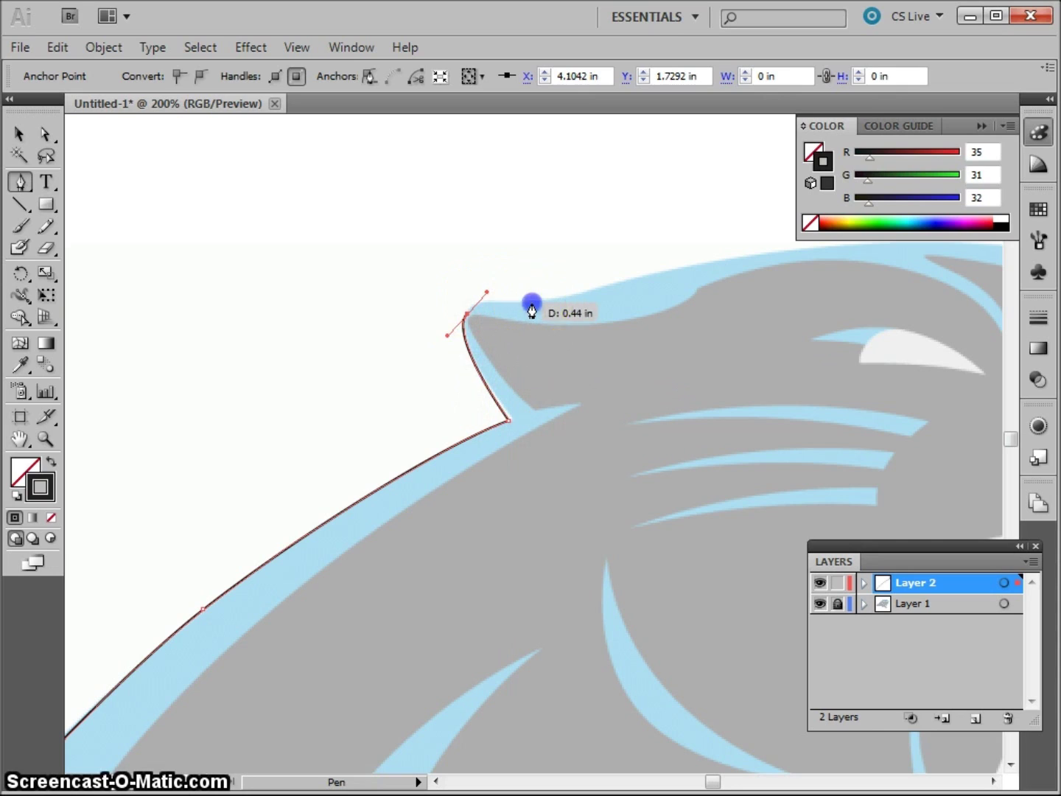
drag(543, 303, 564, 299)
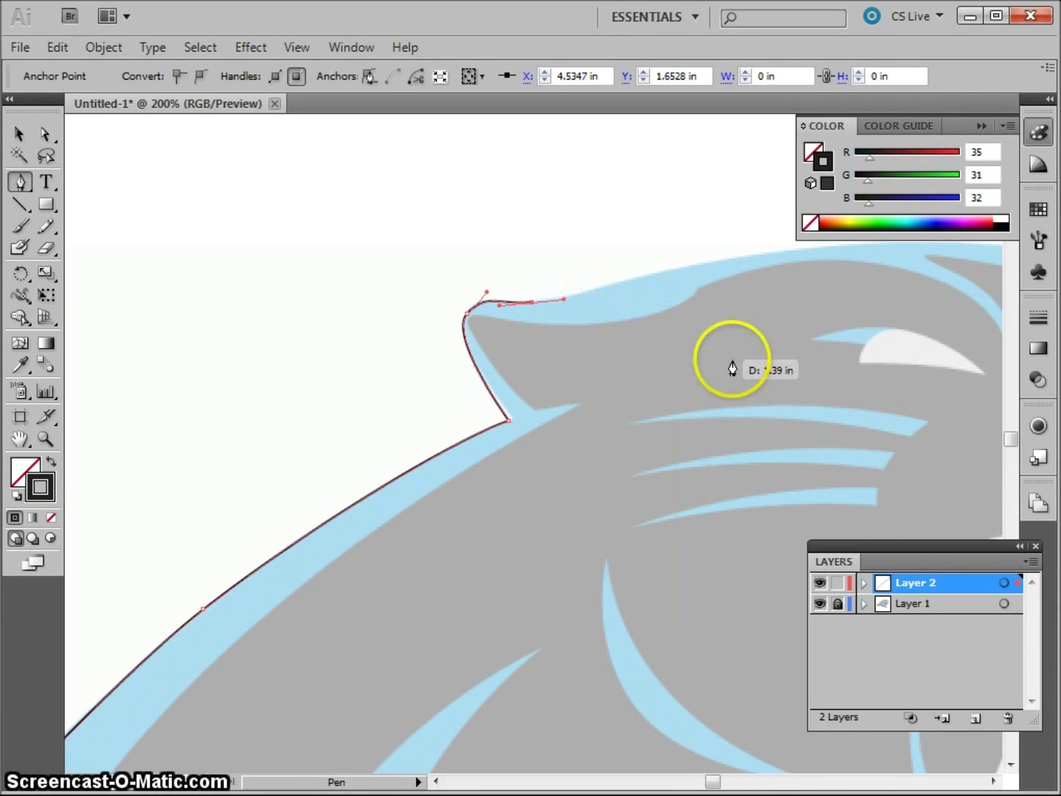
Extend the outline over the crown of the head with two curved anchors along the blue upper edge.
drag(706, 354, 412, 385)
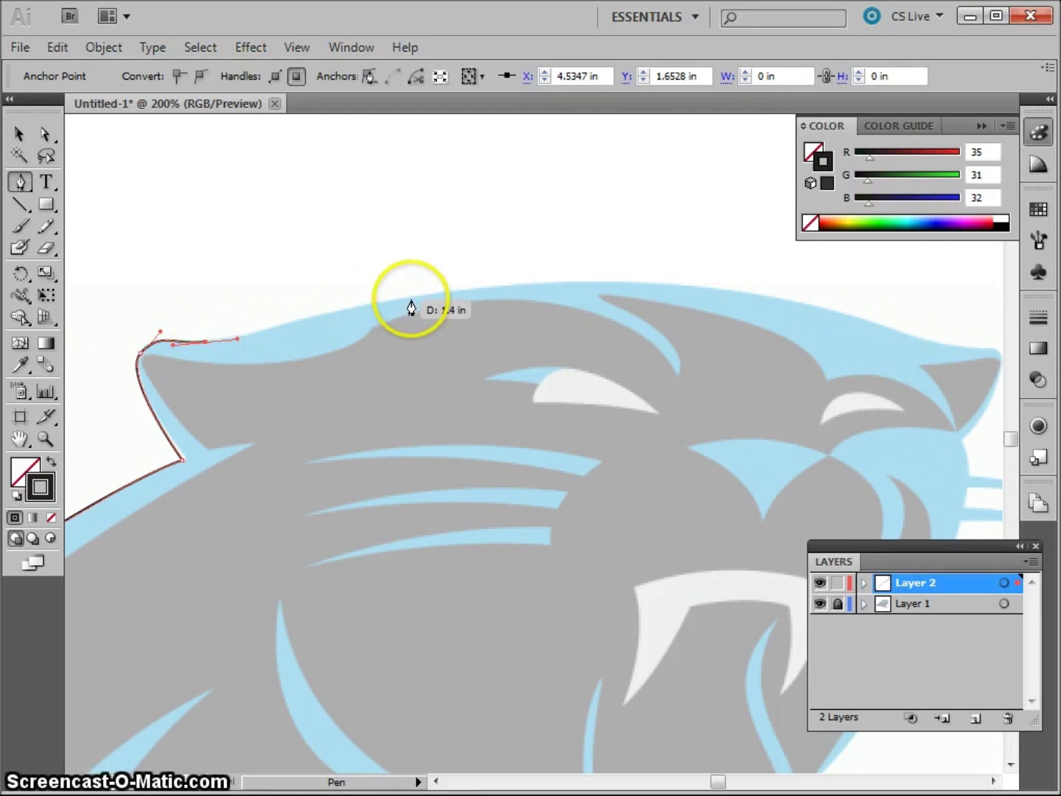
drag(442, 292, 500, 290)
click(502, 287)
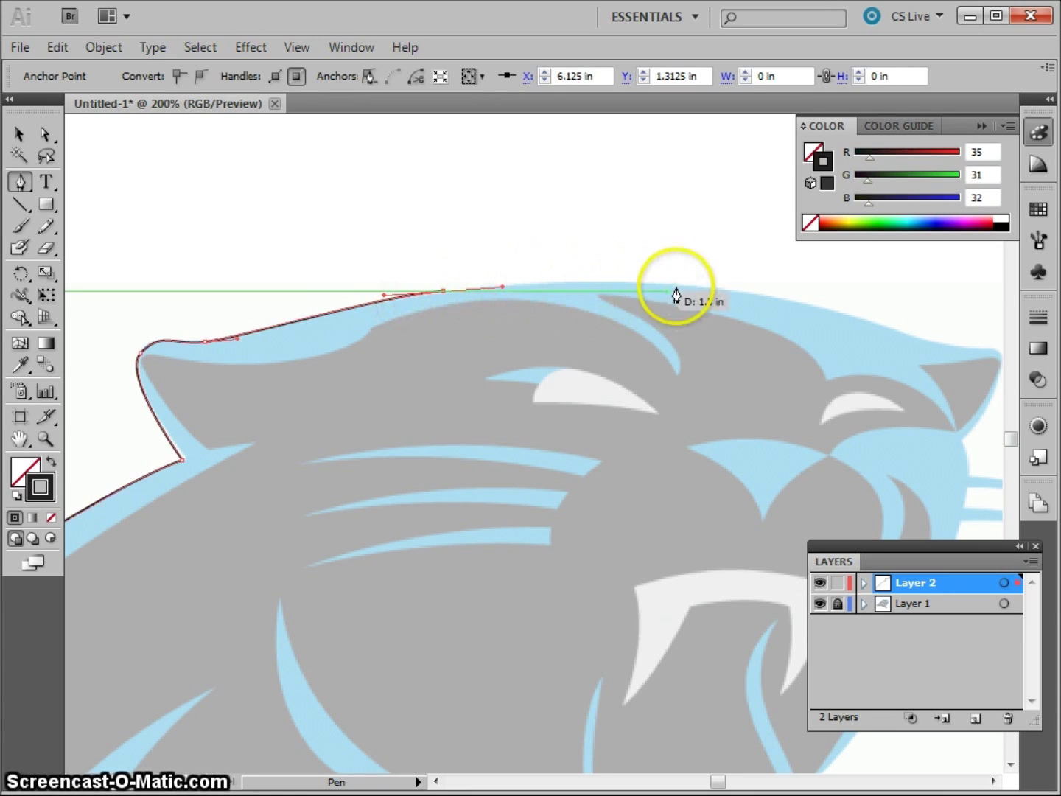
drag(712, 292, 823, 309)
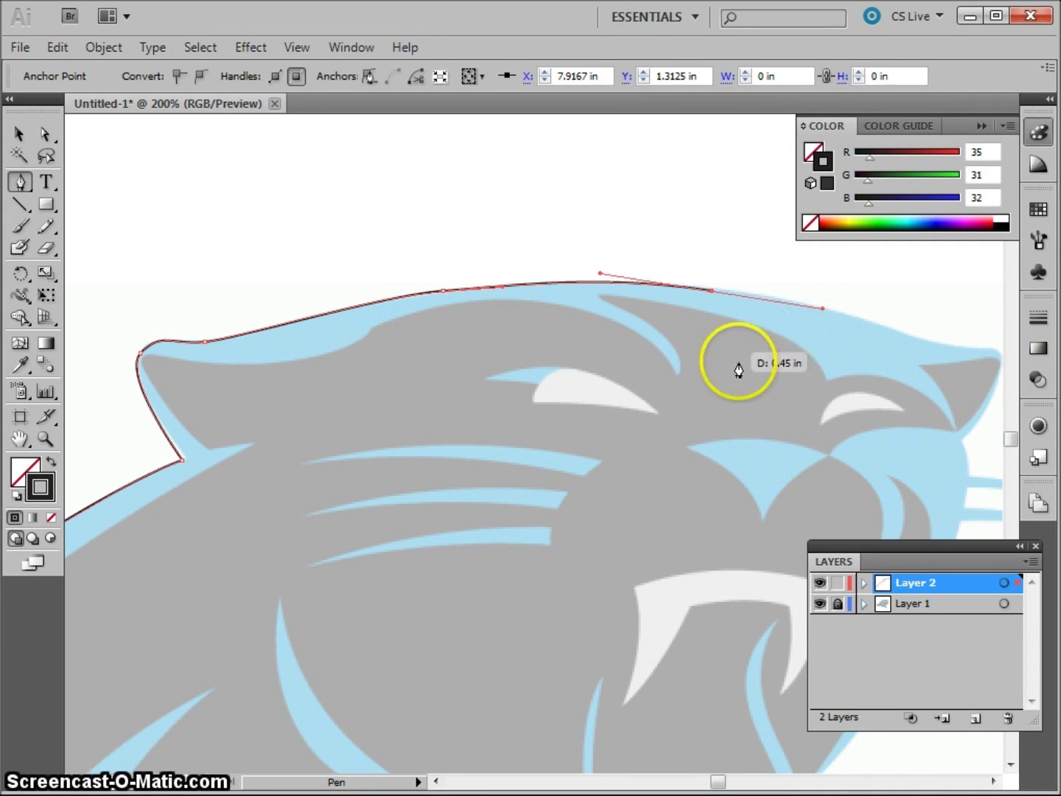
Trace the forehead down to the right ear, around its tip, and to the point where it meets the face.
drag(719, 401, 450, 384)
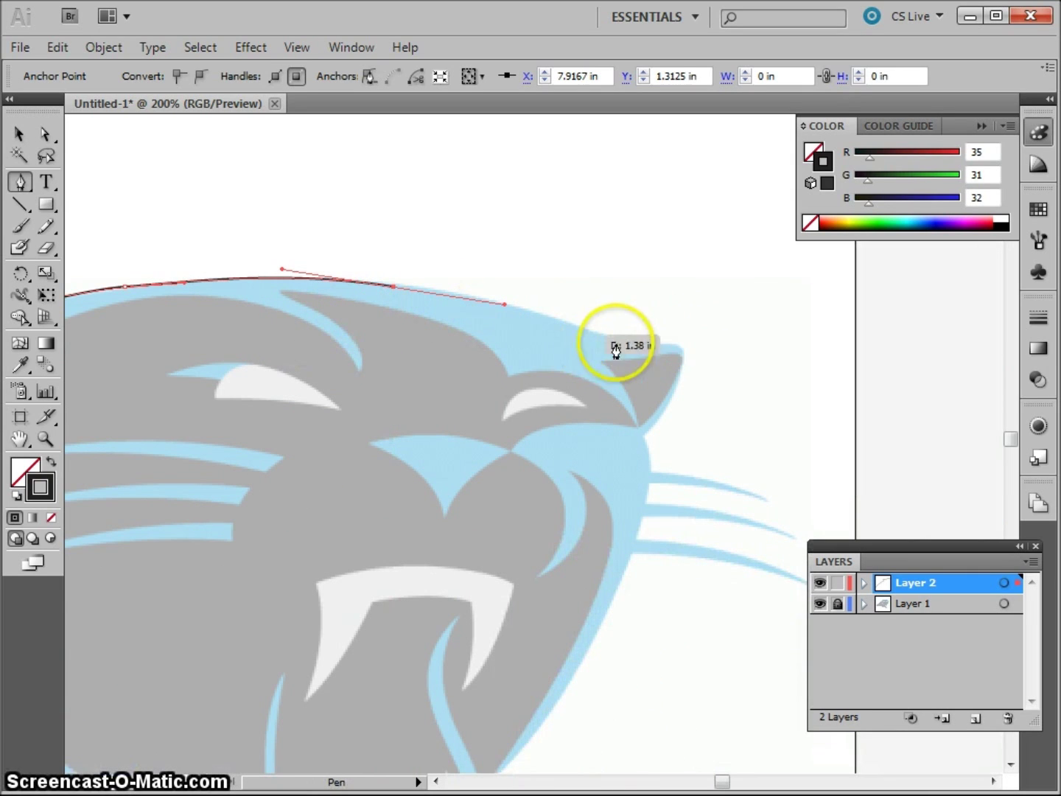
drag(590, 332, 639, 343)
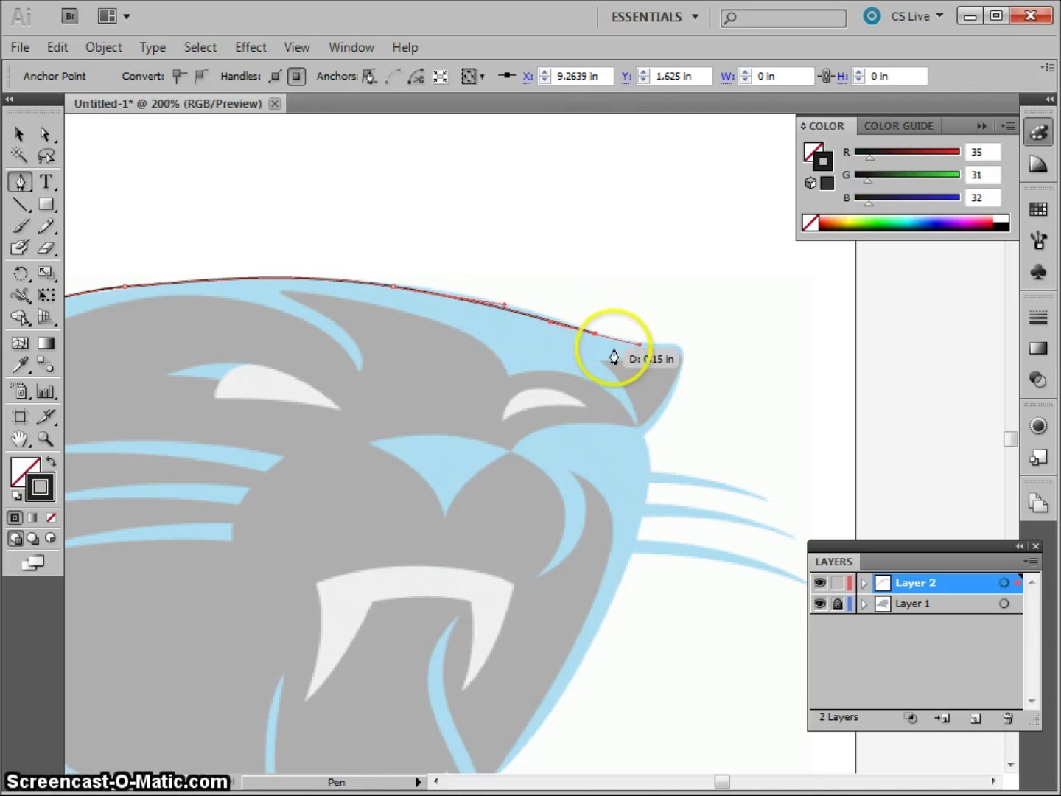
click(697, 342)
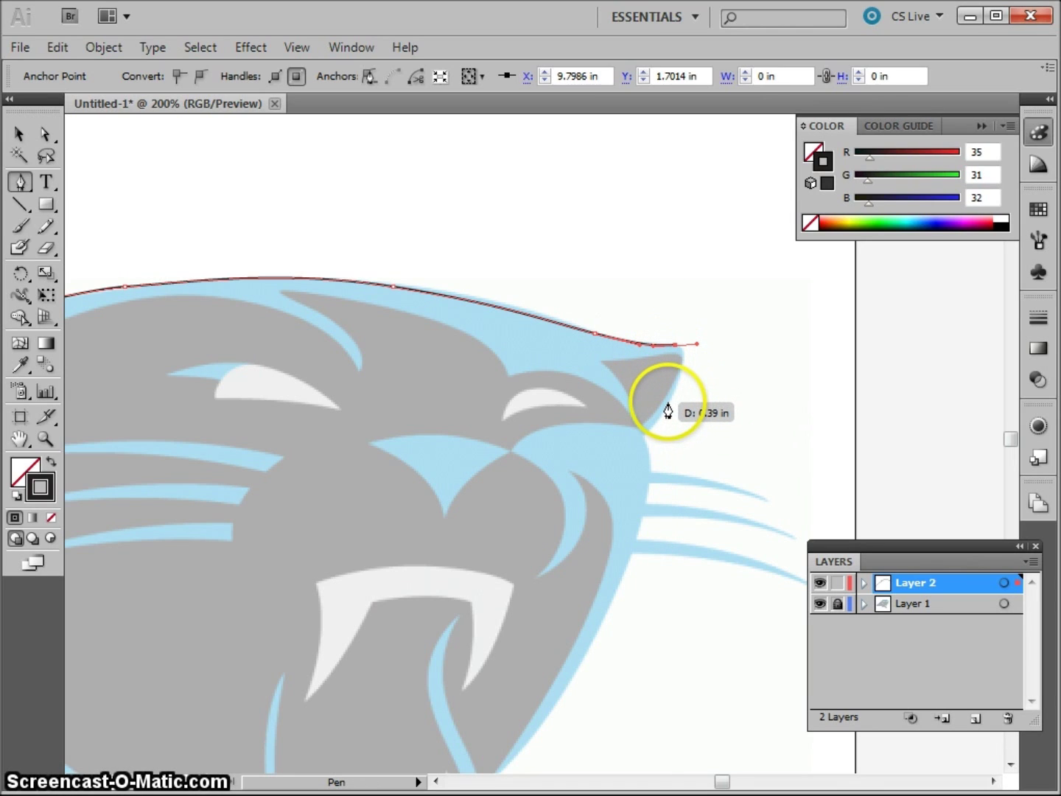
drag(671, 398, 666, 408)
click(661, 413)
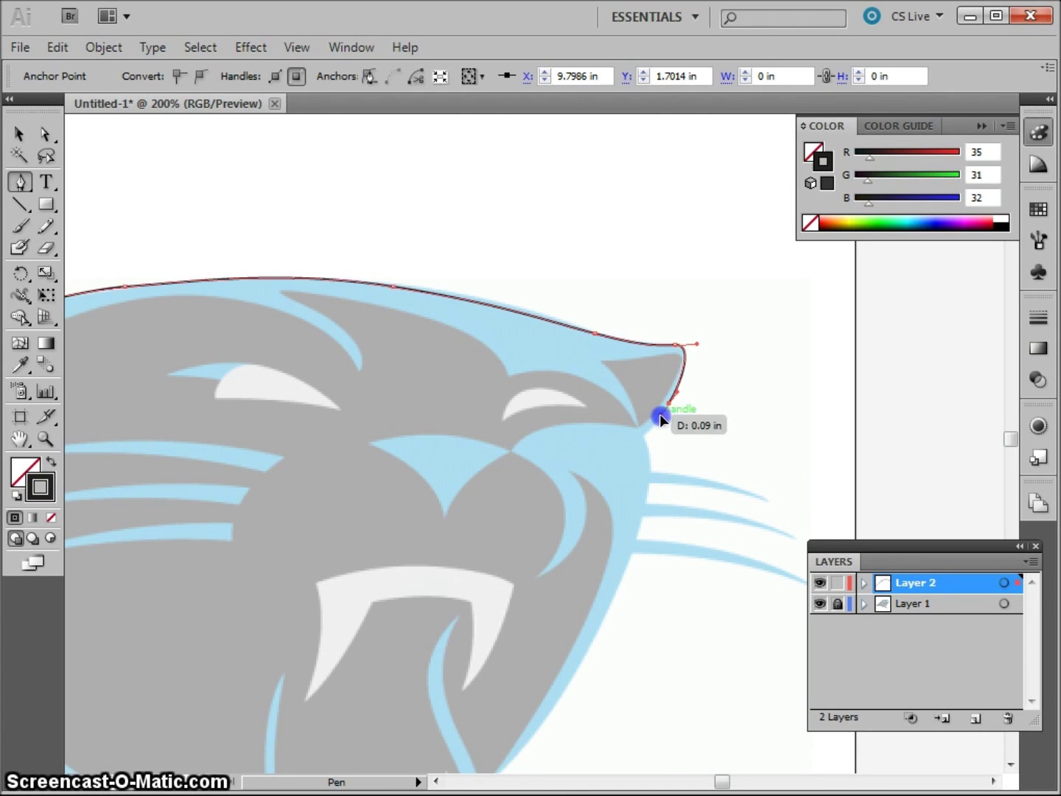
click(641, 434)
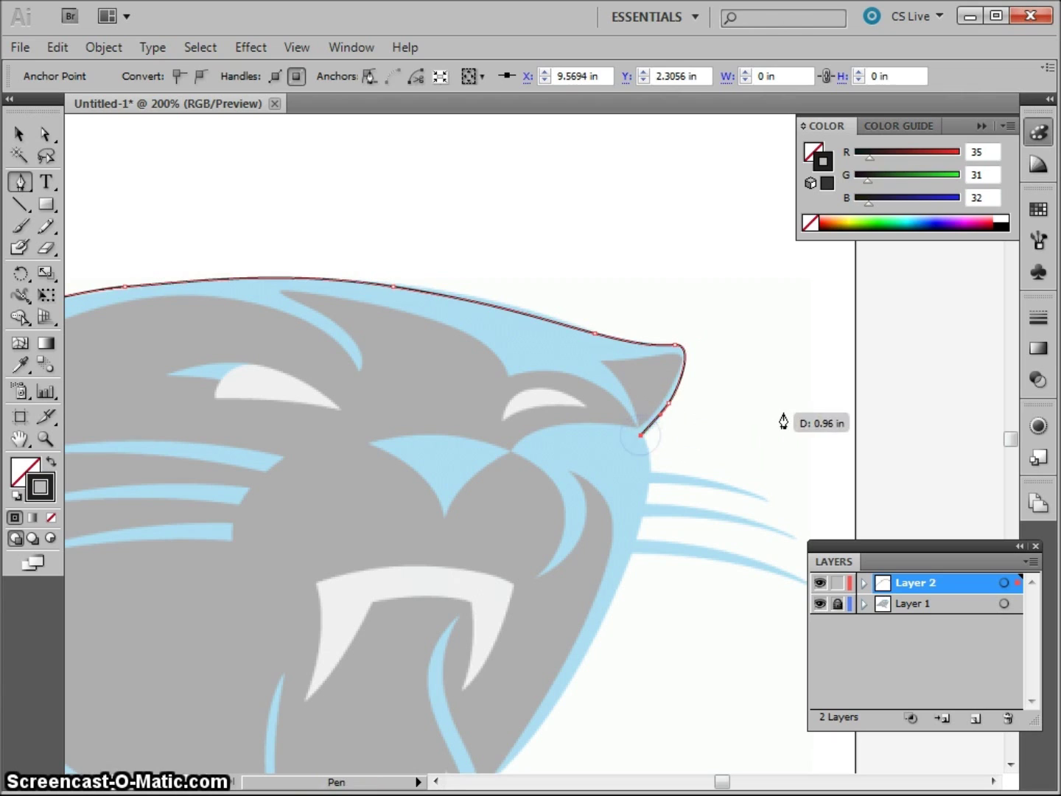
Trace the right edge of the face down to the lower jaw with curved anchors, bypassing the three whiskers.
drag(675, 521, 653, 367)
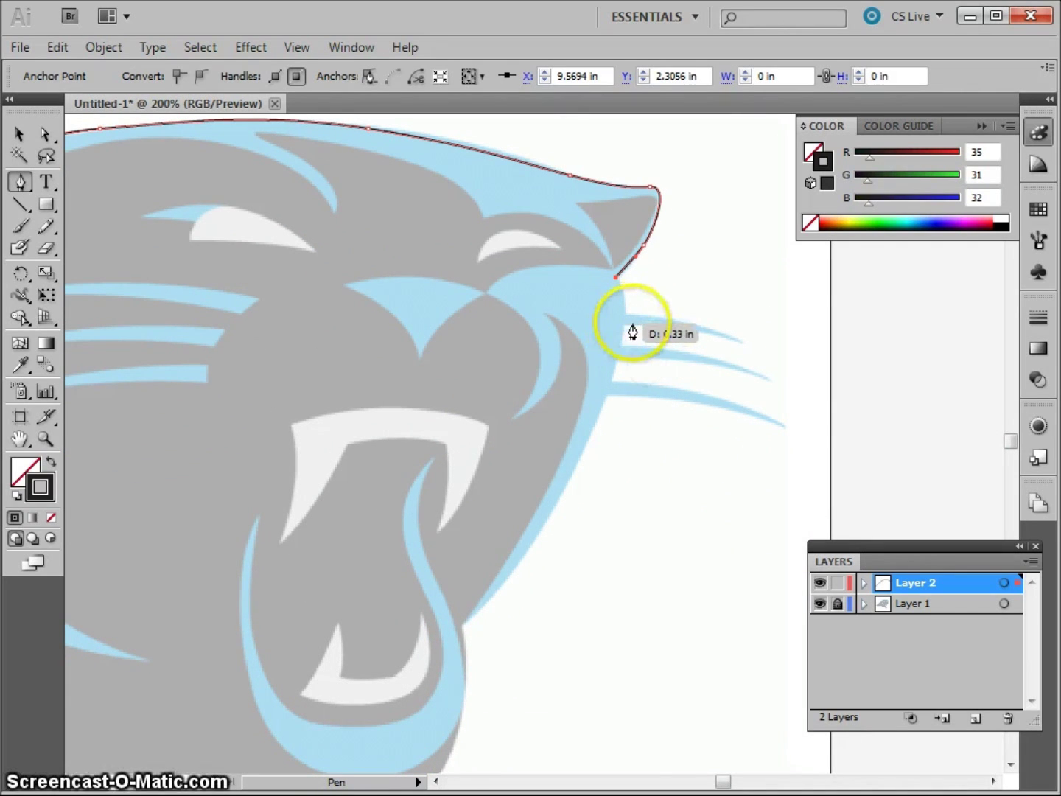
drag(617, 286, 768, 385)
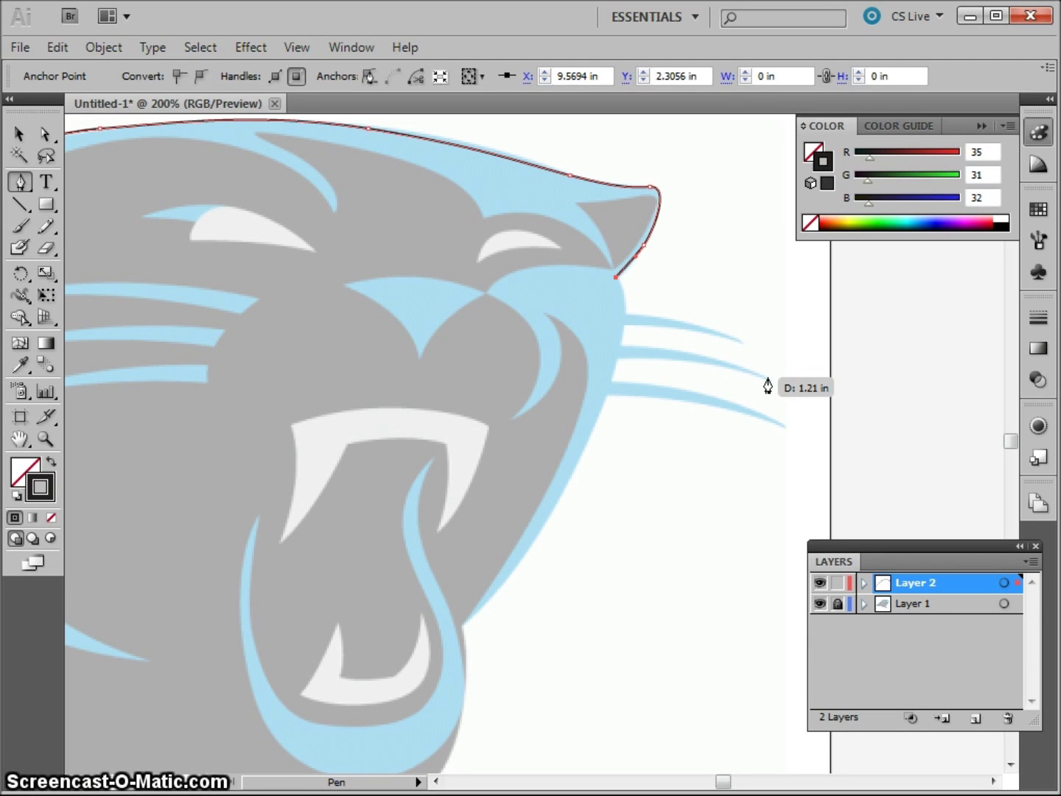
drag(767, 385, 616, 407)
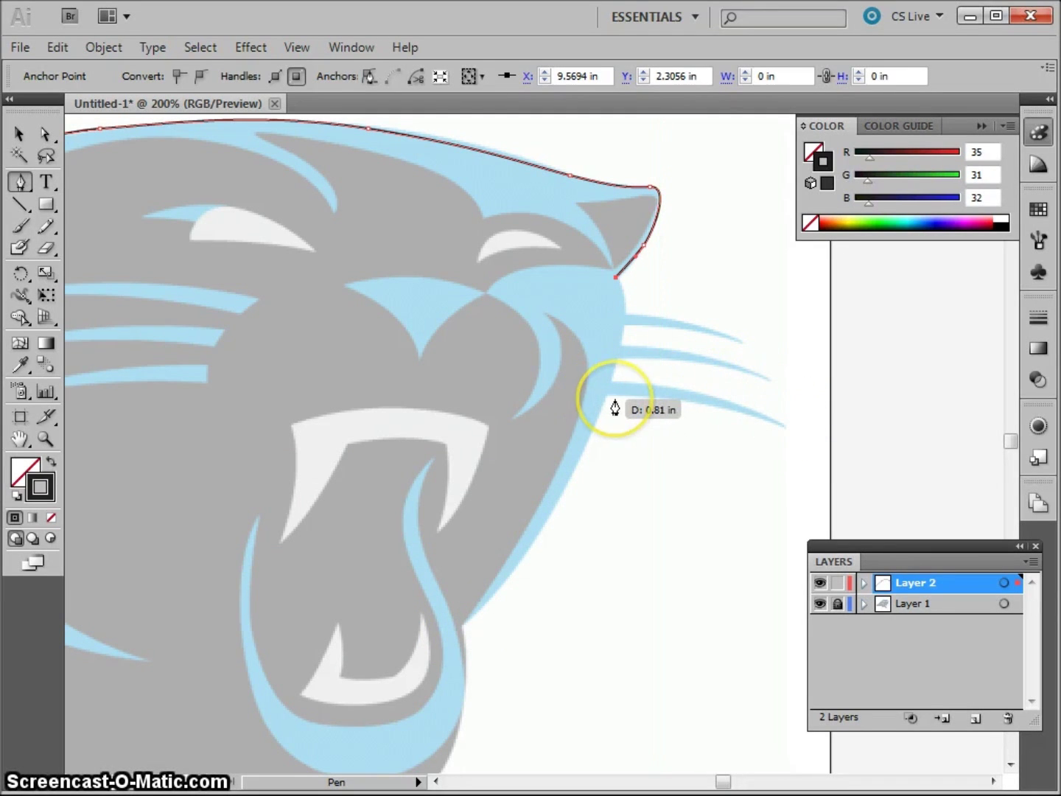
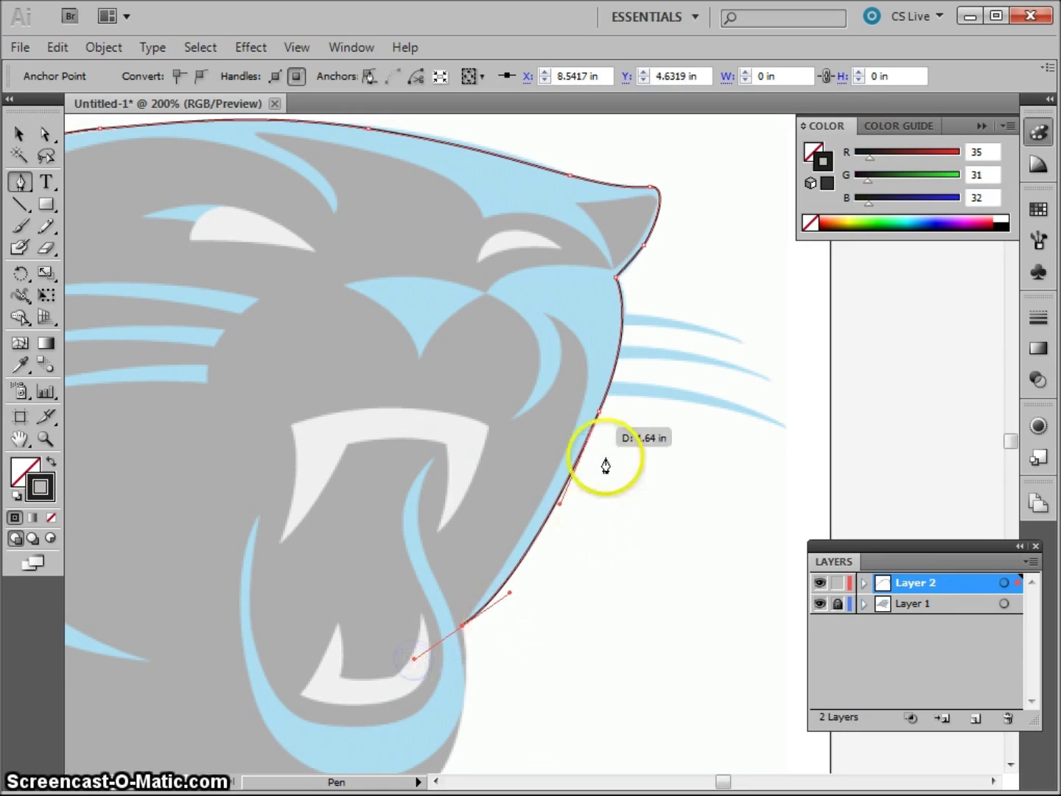
Drop the jaw anchor's outgoing handle and trace around the chin and down the blue throat edge to its lower tip.
key(space)
drag(552, 623, 612, 322)
drag(529, 302, 531, 313)
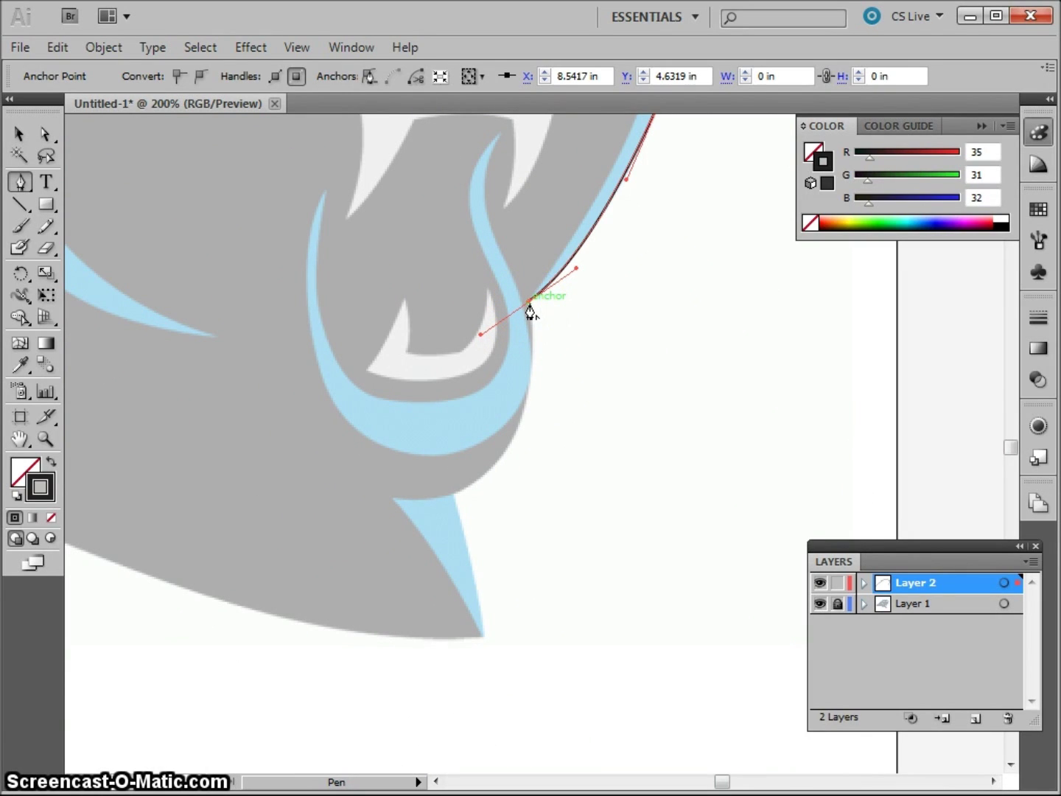
drag(544, 291, 484, 645)
click(484, 631)
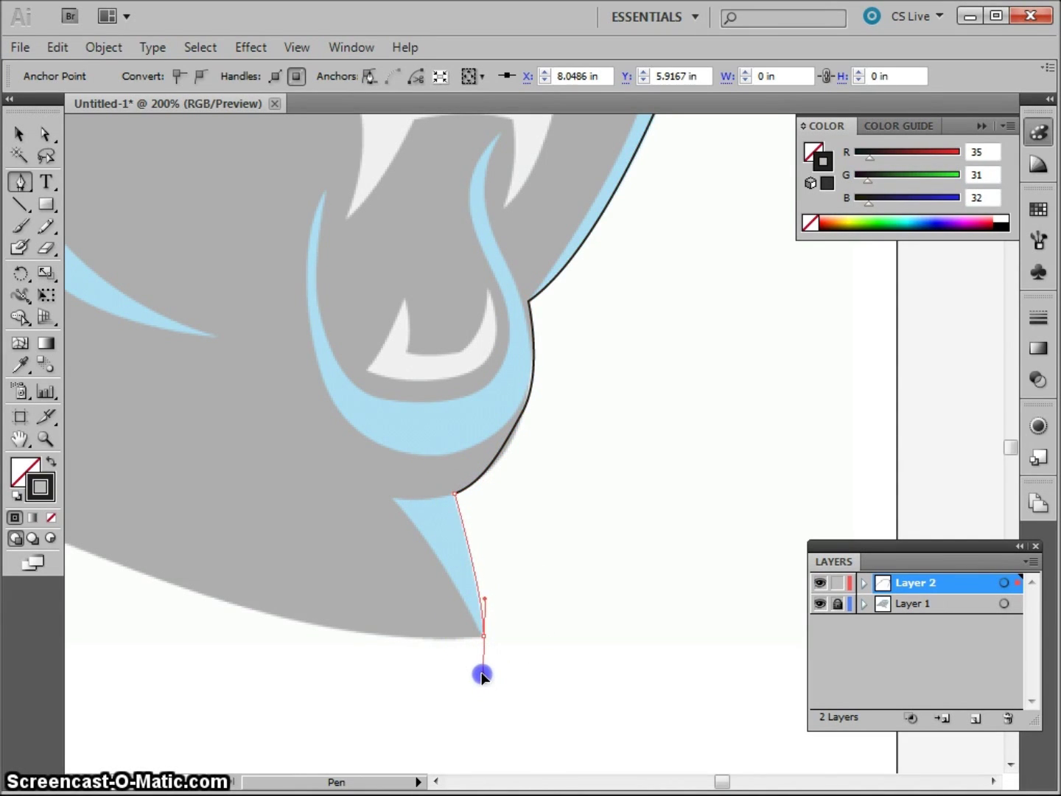
drag(481, 673, 519, 466)
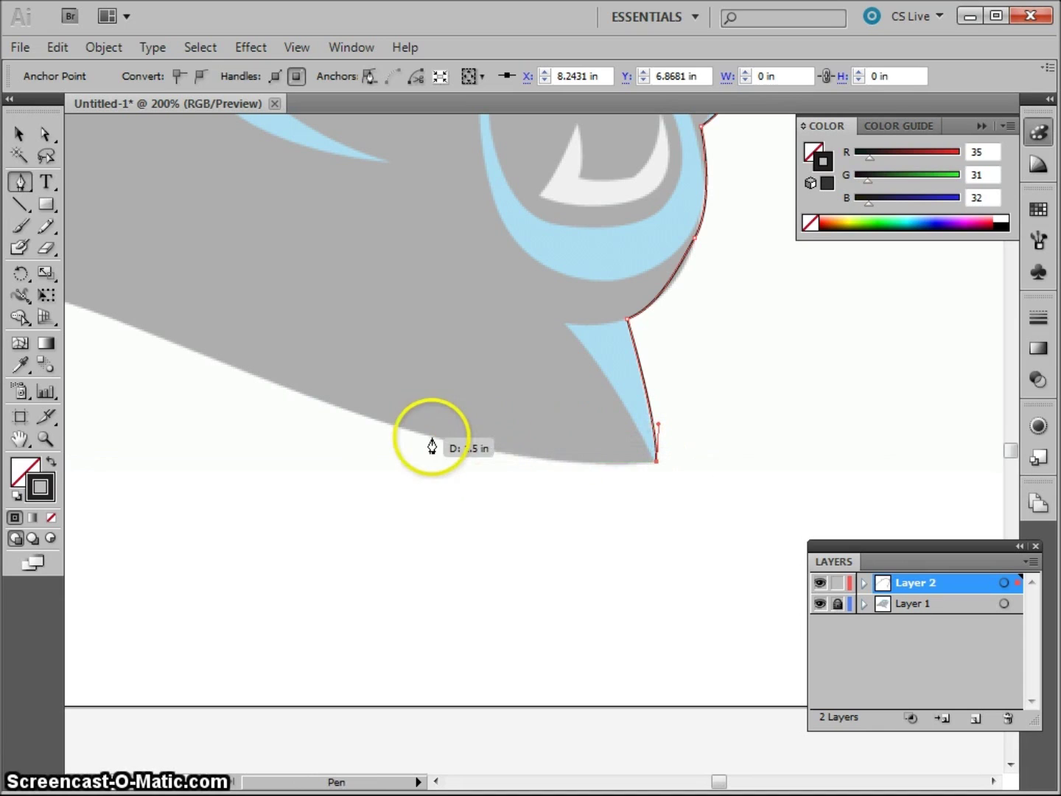
Trace the neck's lower edge from the throat tip toward the back of the neck with curved anchors.
drag(433, 437, 315, 401)
drag(333, 503, 313, 371)
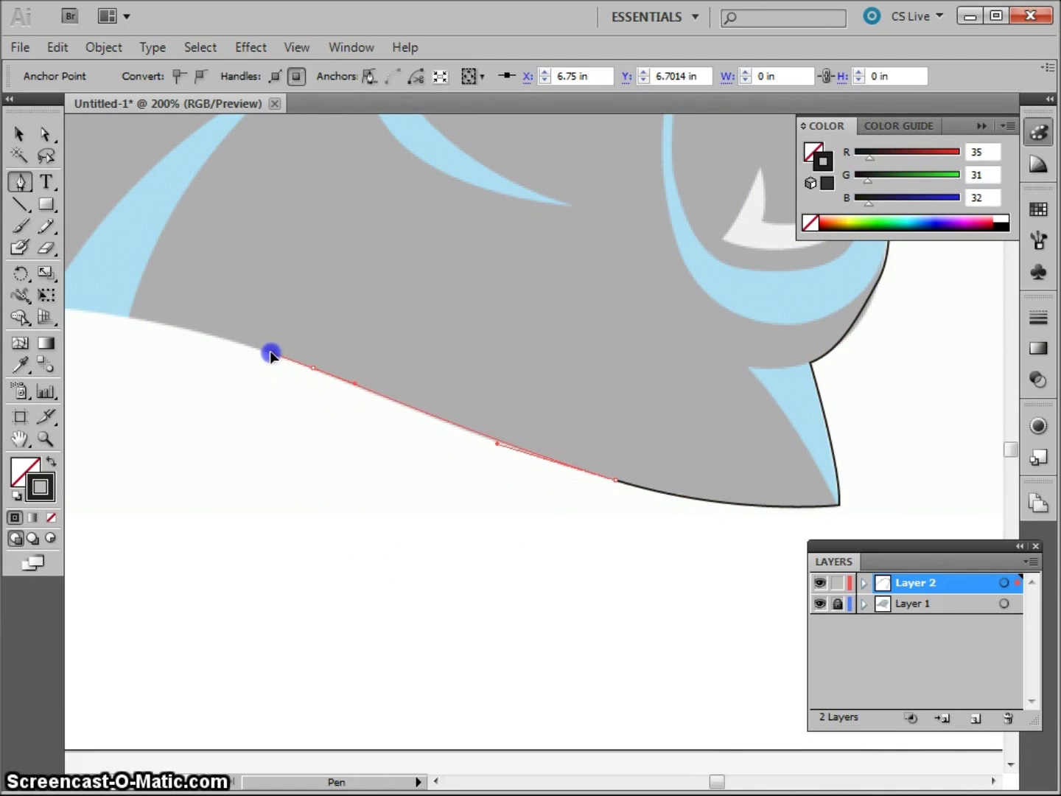
drag(255, 348, 309, 415)
drag(244, 498, 520, 539)
Add a curved anchor beyond the blue neck stripe and close the head outline at its starting point on the neck's far-left tip.
drag(571, 429, 360, 391)
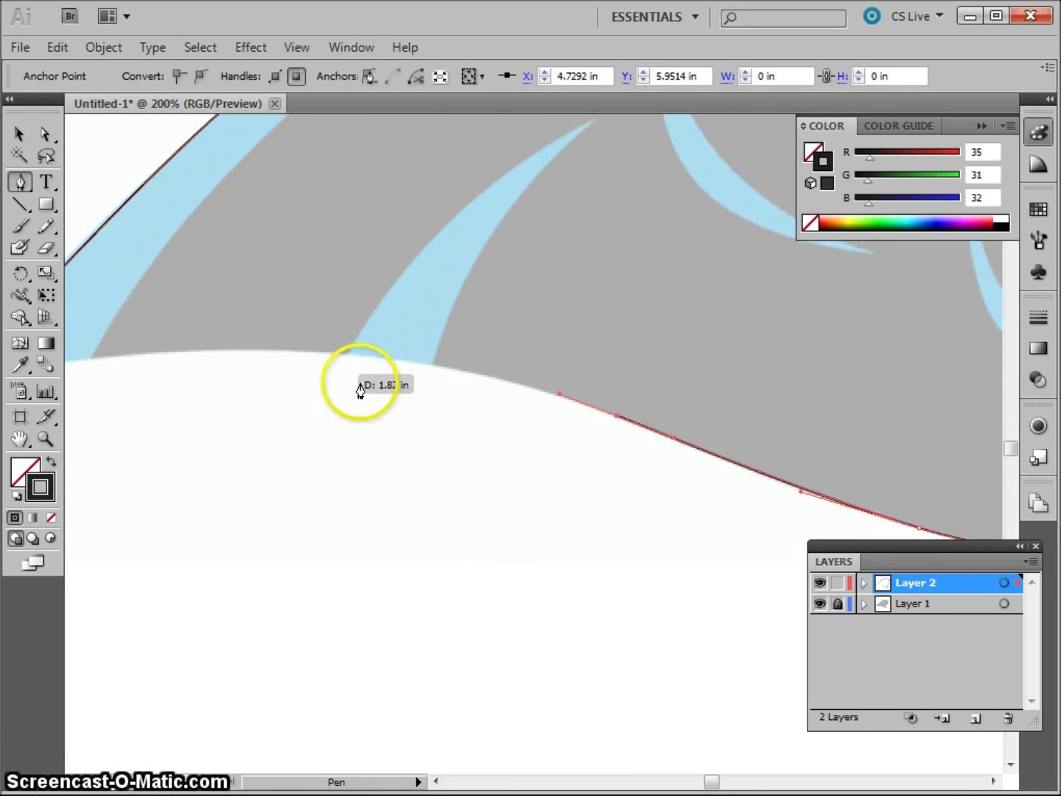
drag(288, 350, 163, 355)
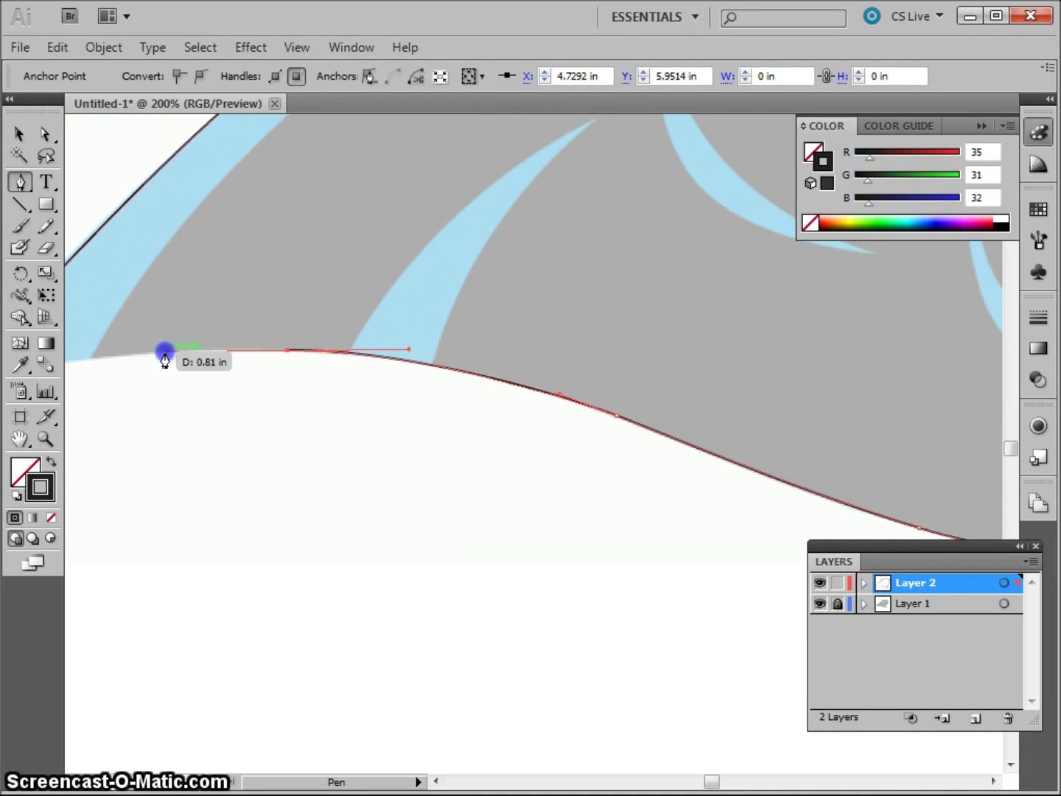
drag(204, 449, 561, 495)
click(323, 429)
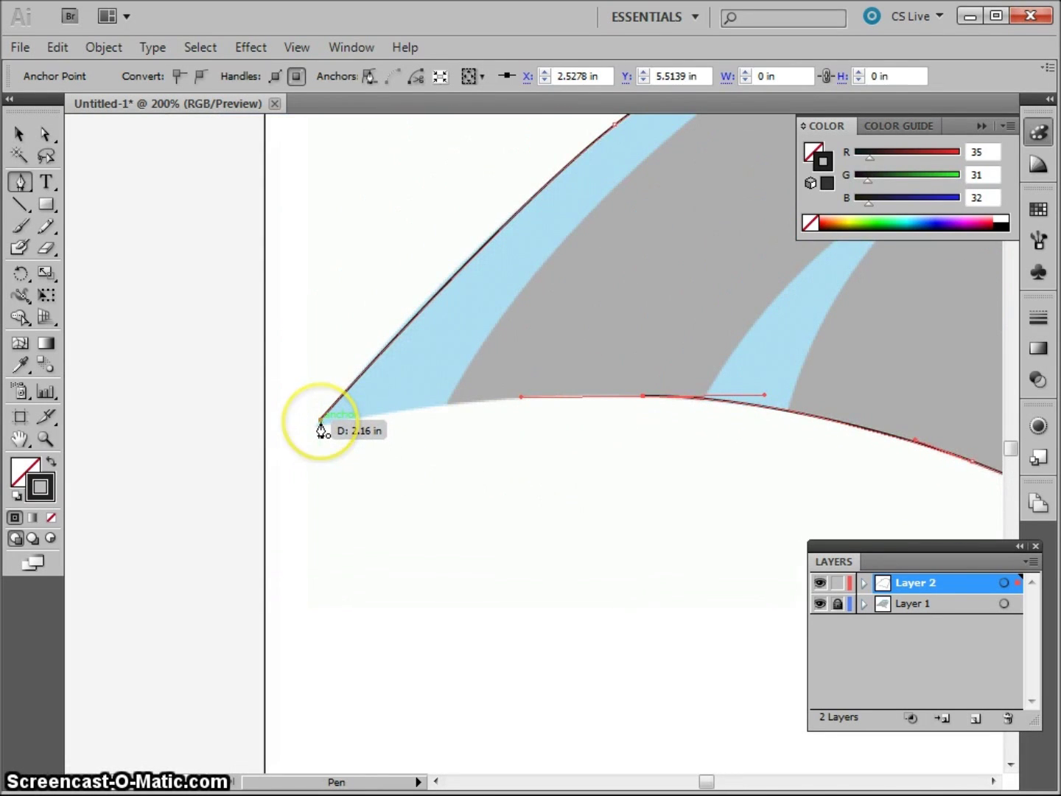
click(321, 422)
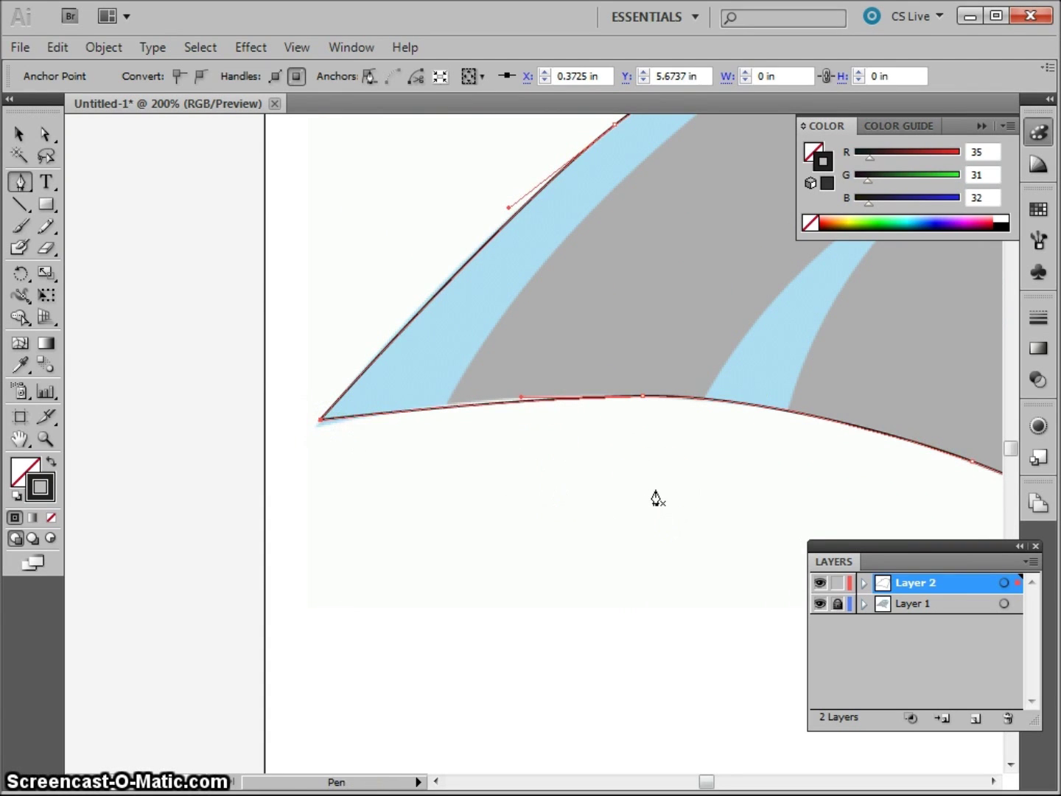
Examine the whole closed head outline against the reference artwork.
key(ctrl+minus)
key(ctrl+minus)
key(ctrl+minus)
drag(668, 490, 416, 468)
key(ctrl+plus)
key(ctrl+plus)
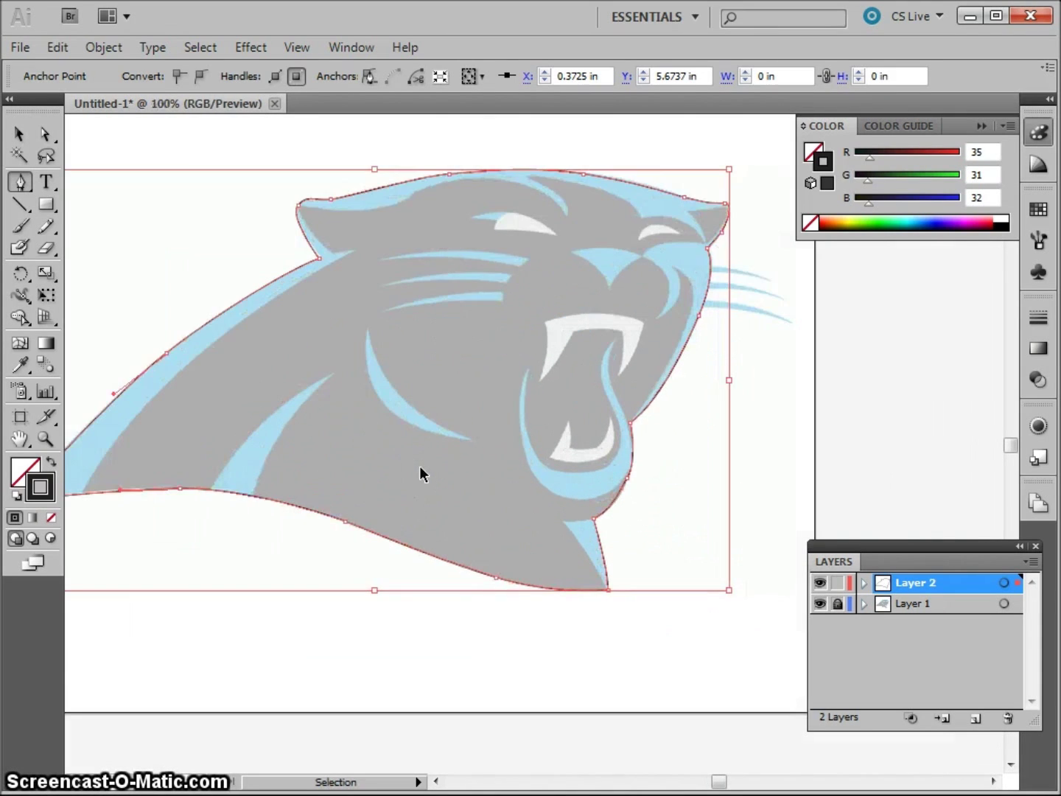
drag(390, 472, 519, 553)
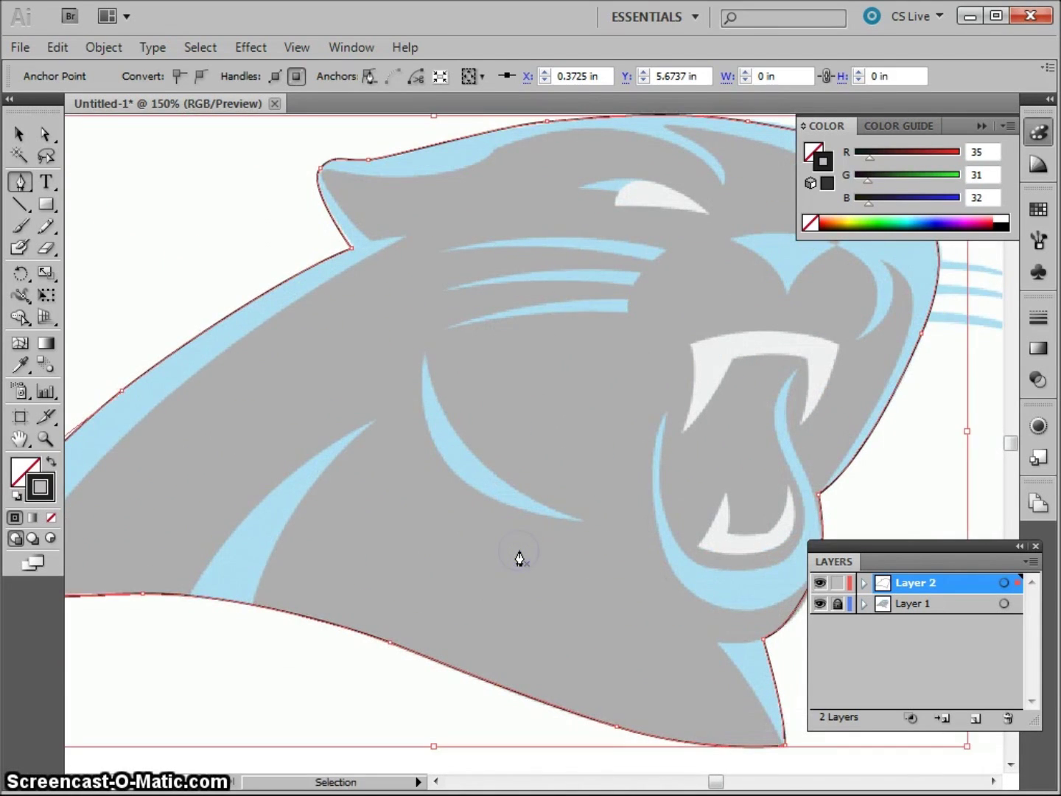
key(ctrl+minus)
drag(866, 546, 836, 439)
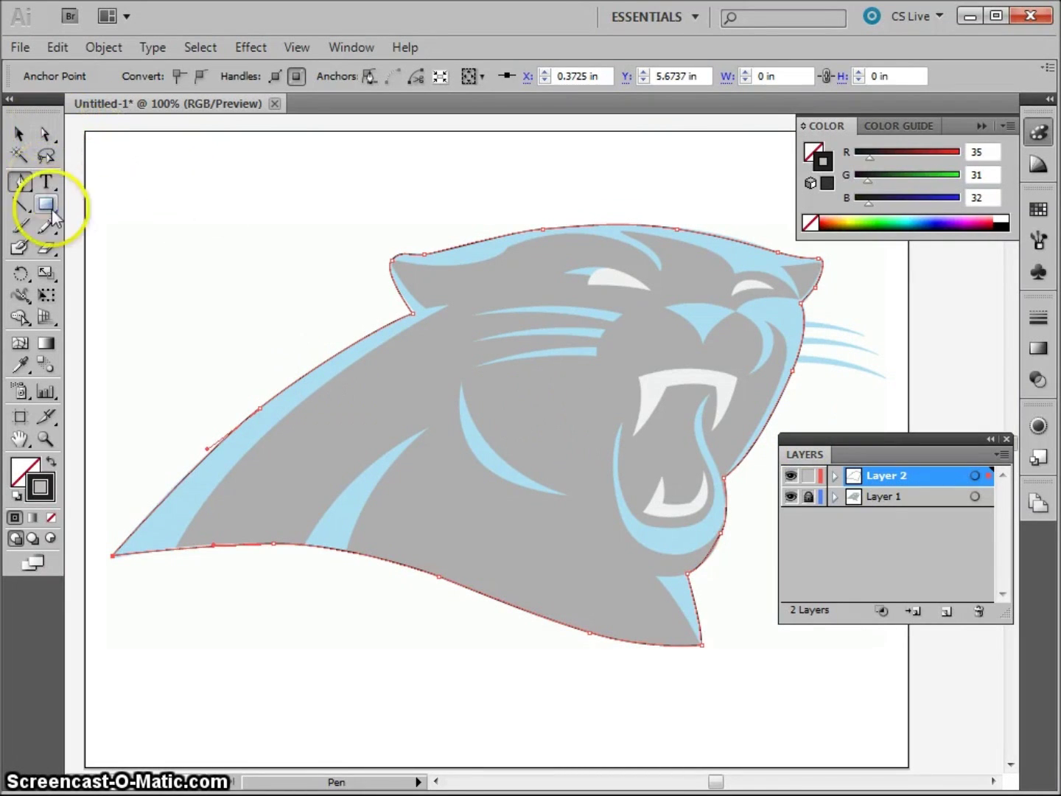
click(44, 136)
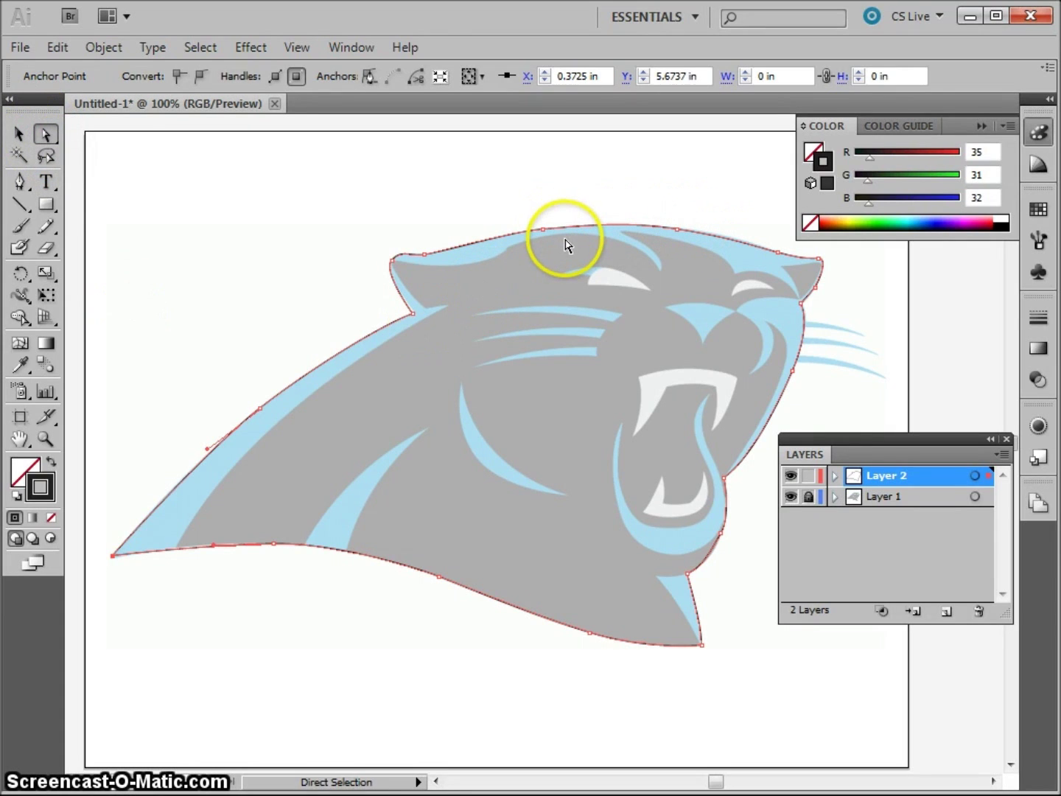
drag(50, 226, 121, 259)
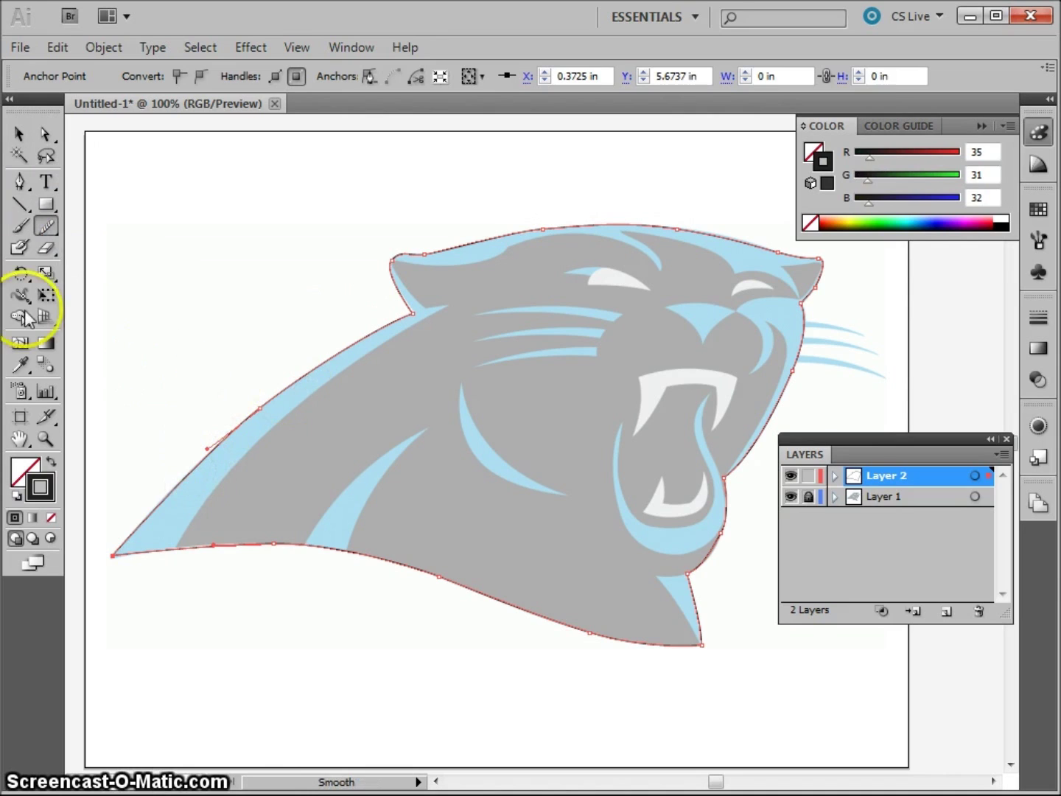
mouse_move(20, 297)
mouse_down()
mouse_move(52, 343)
mouse_move(62, 321)
mouse_up()
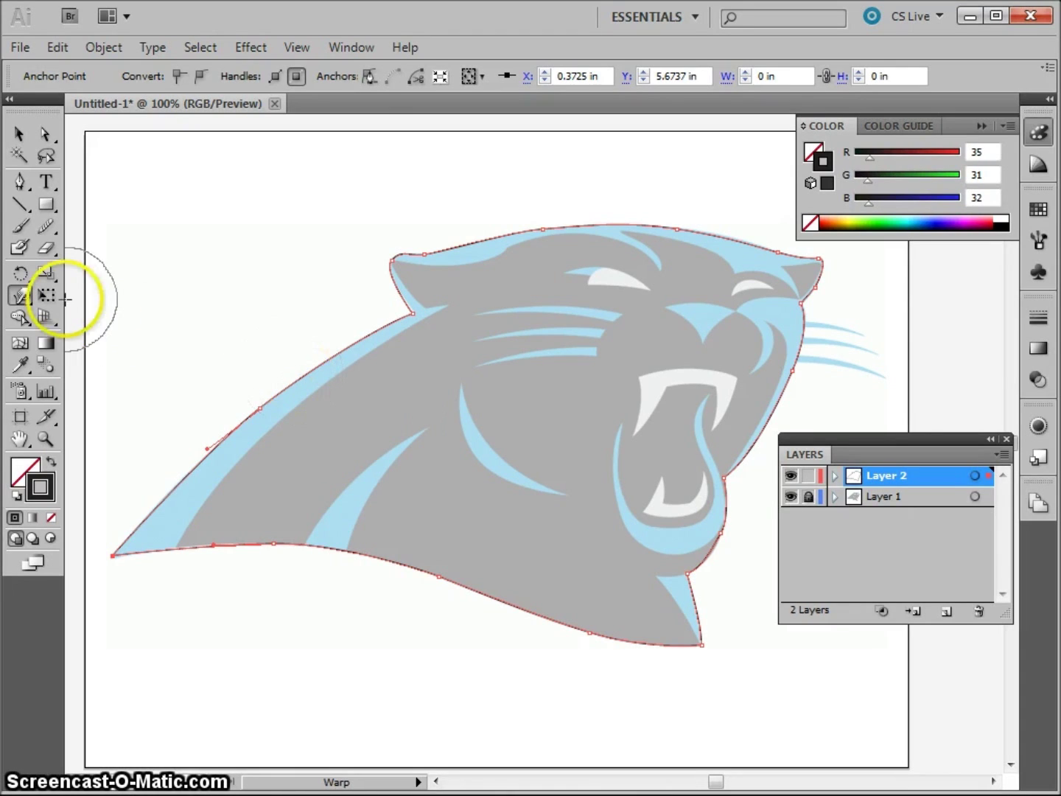
click(45, 229)
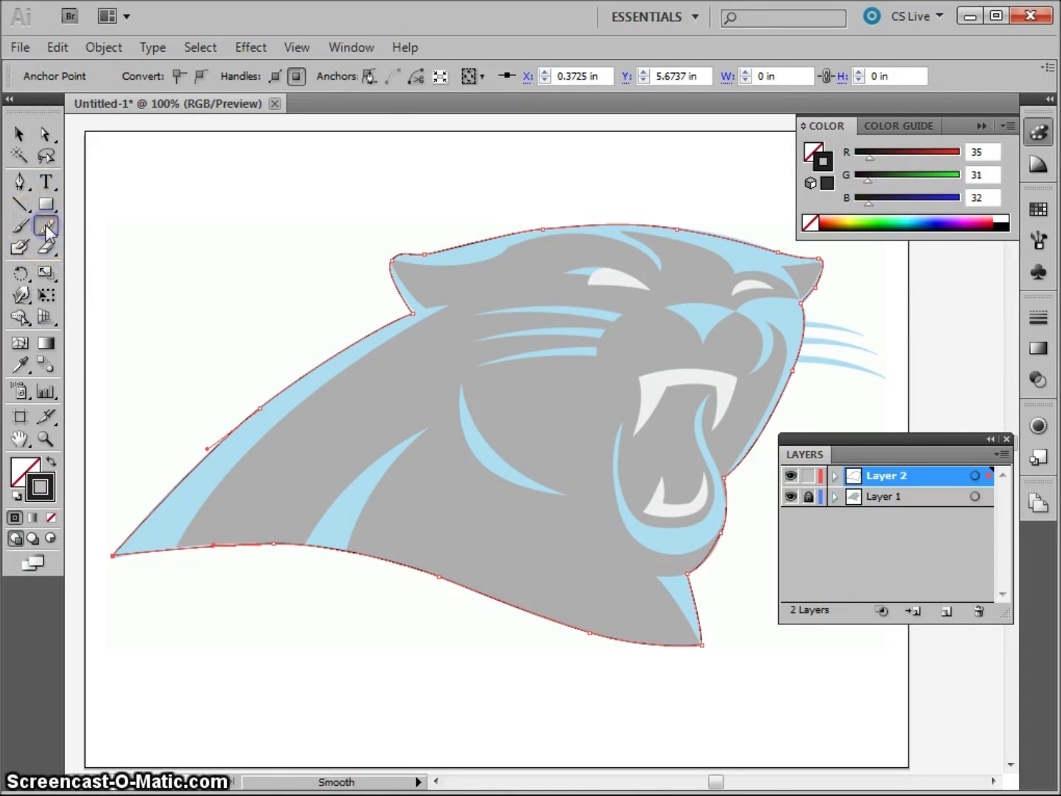
click(20, 296)
click(45, 226)
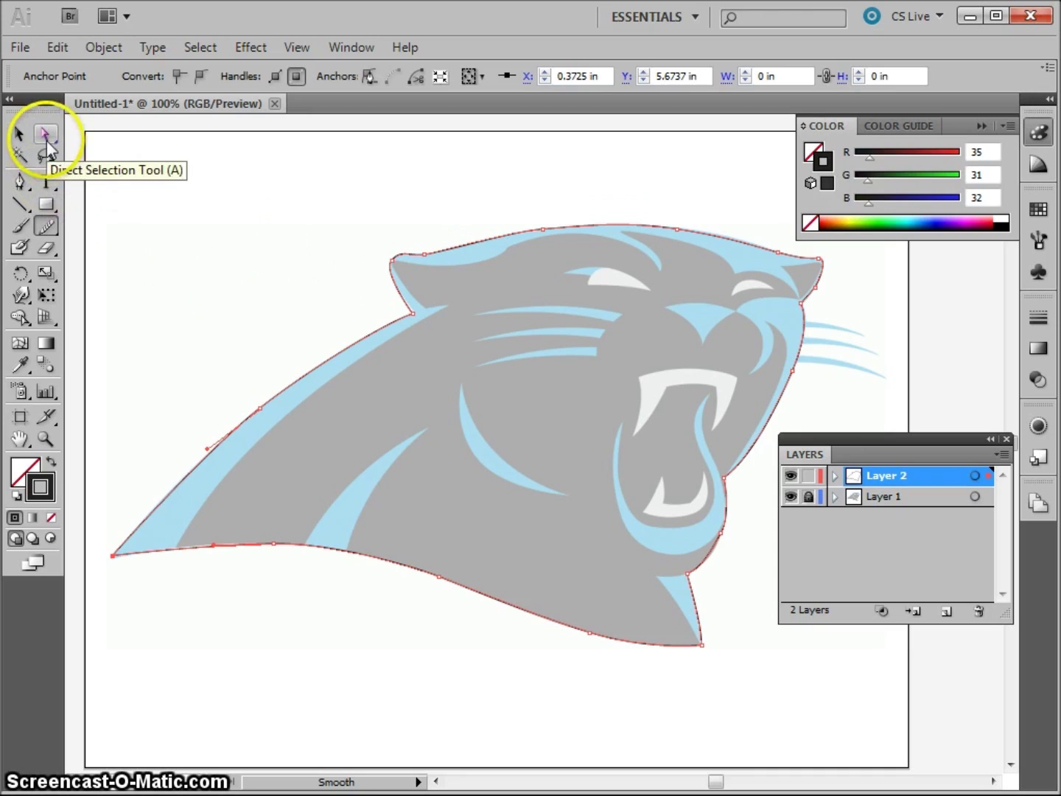
click(24, 155)
click(20, 133)
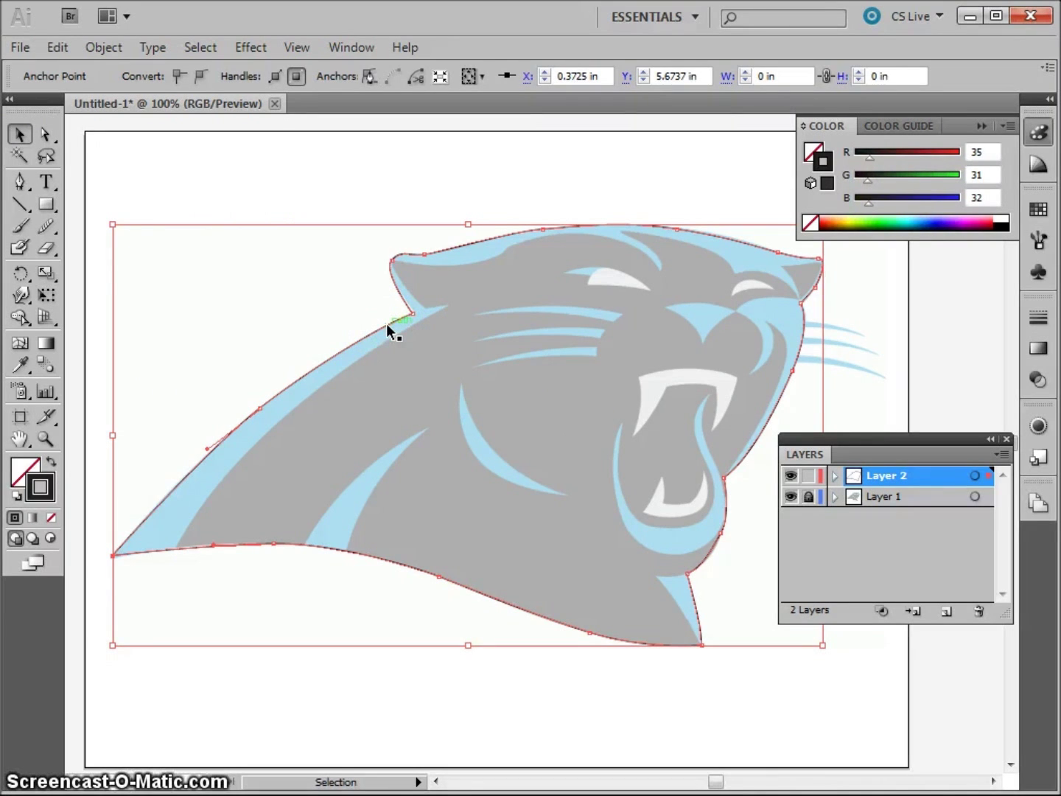
Swap the head outline's fill and stroke so the shape has a solid dark fill and no stroke, and deselect it.
click(534, 316)
drag(876, 434, 897, 377)
click(207, 481)
click(50, 461)
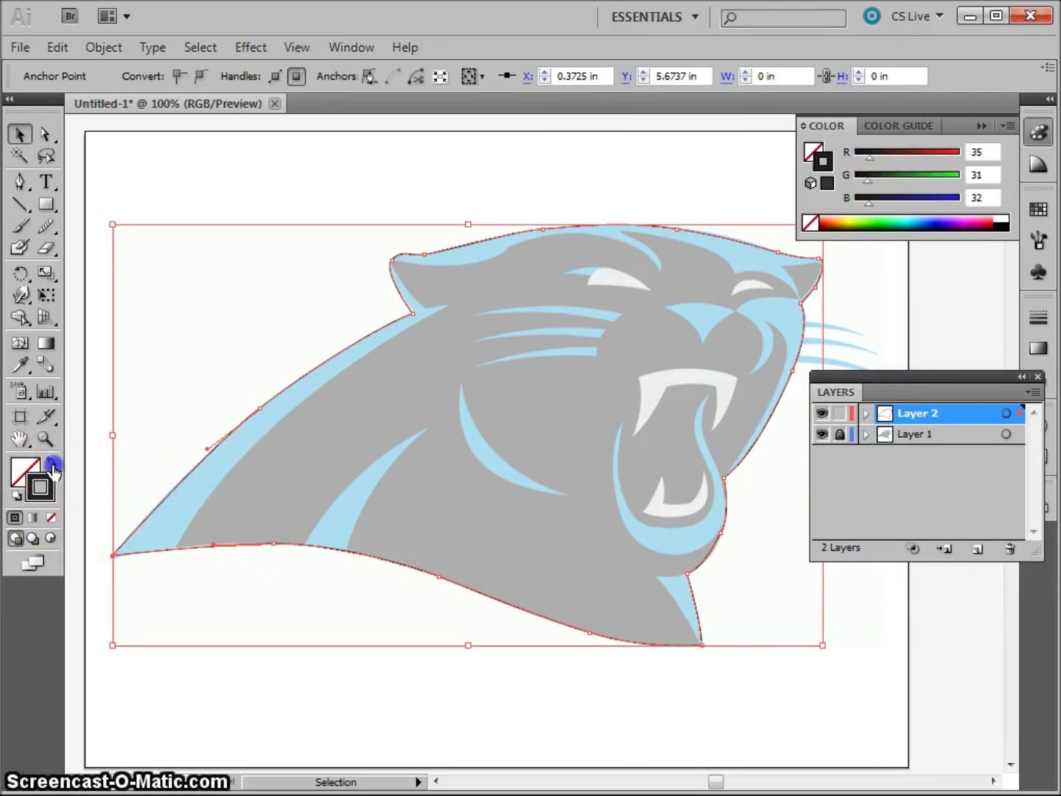
click(353, 703)
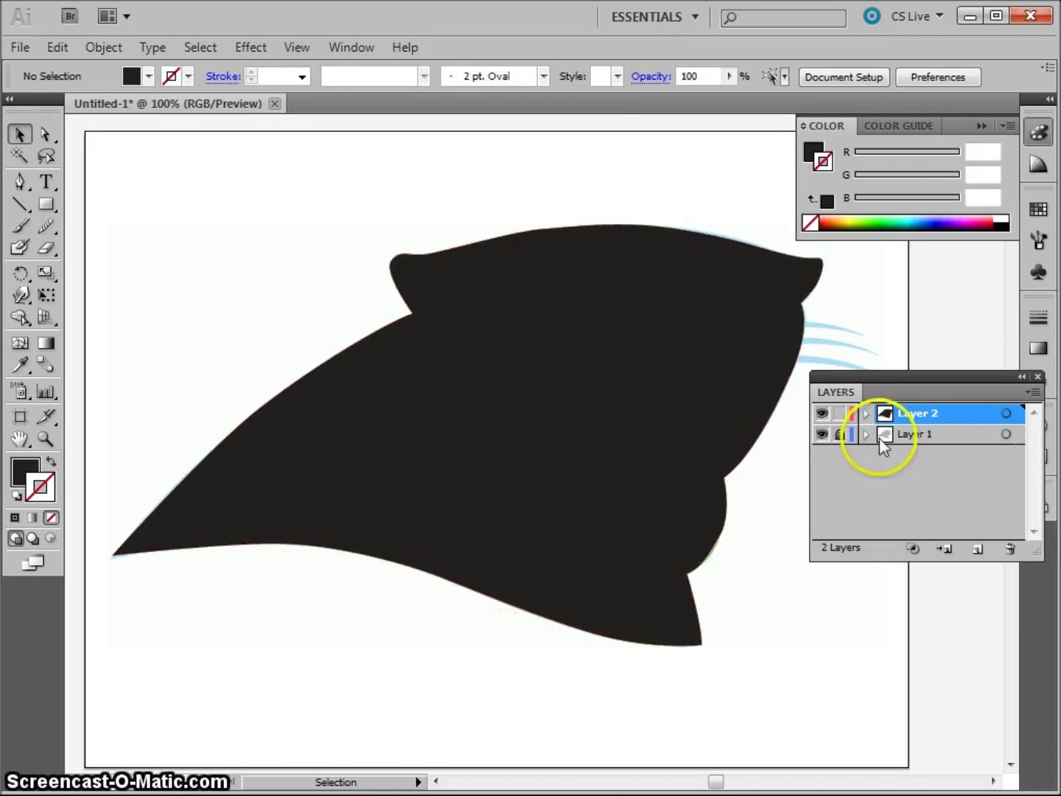
Hide and reshow Layer 2 to check the reference beneath the filled head shape.
click(826, 415)
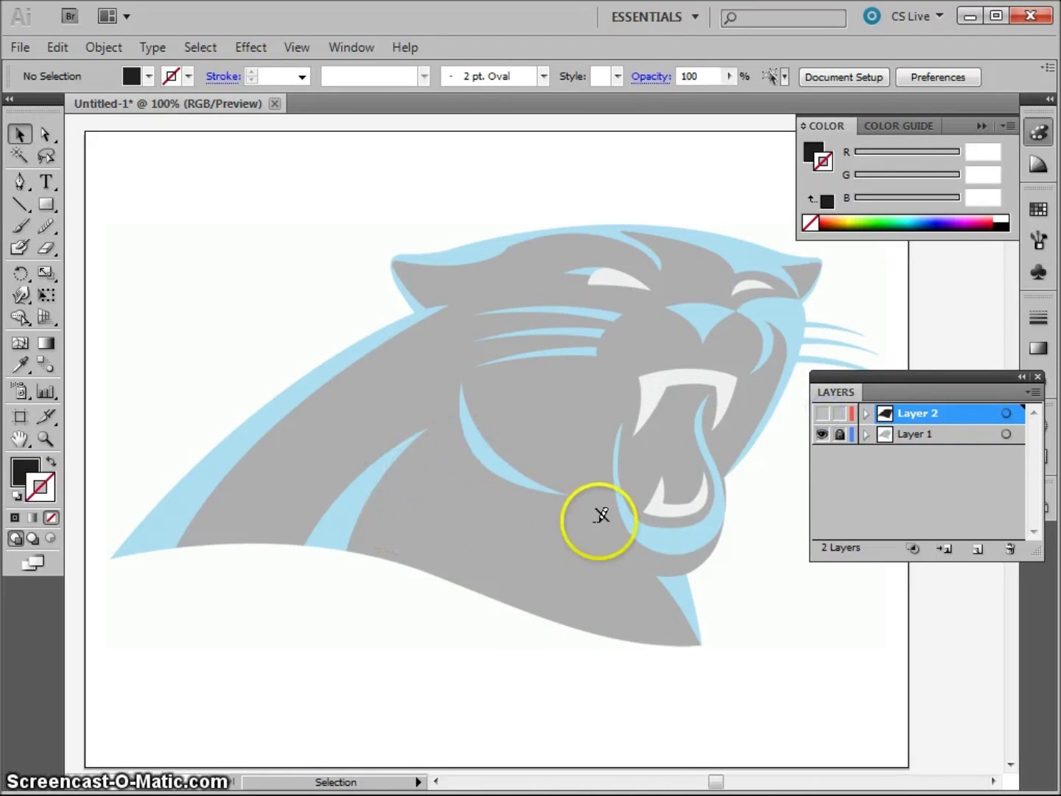
click(822, 415)
click(493, 720)
click(745, 689)
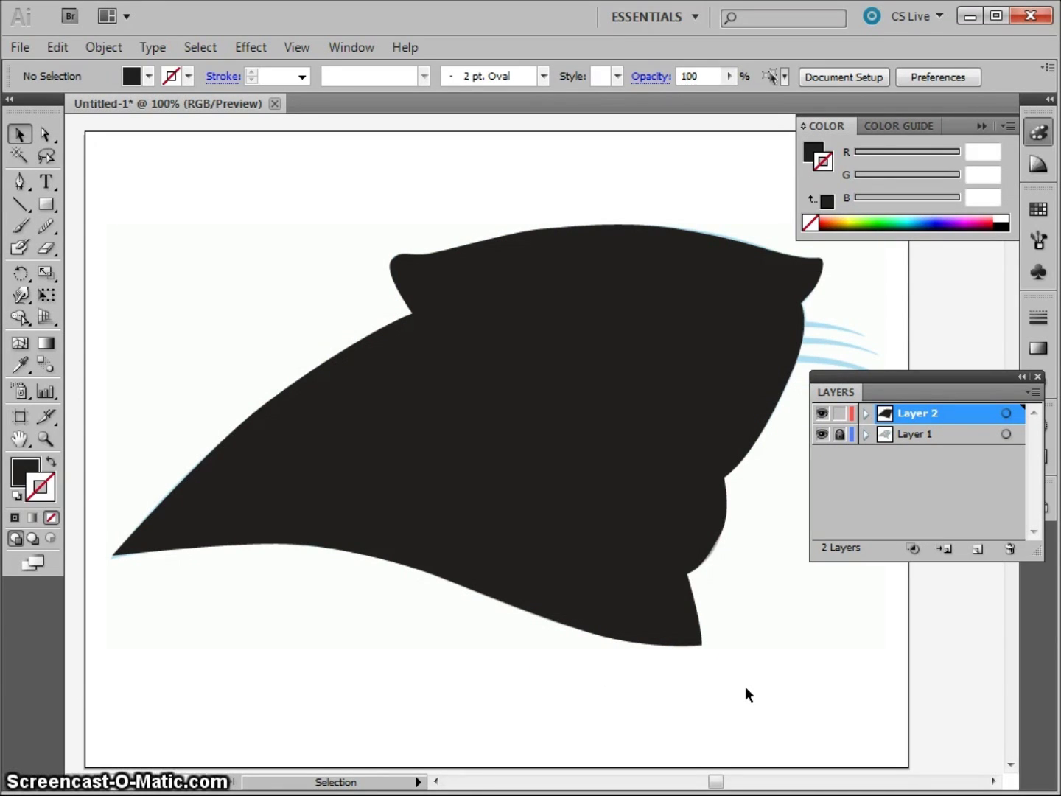
Expand Layer 2's contents and hide only the filled head path inside it.
drag(1035, 554, 1034, 610)
click(826, 494)
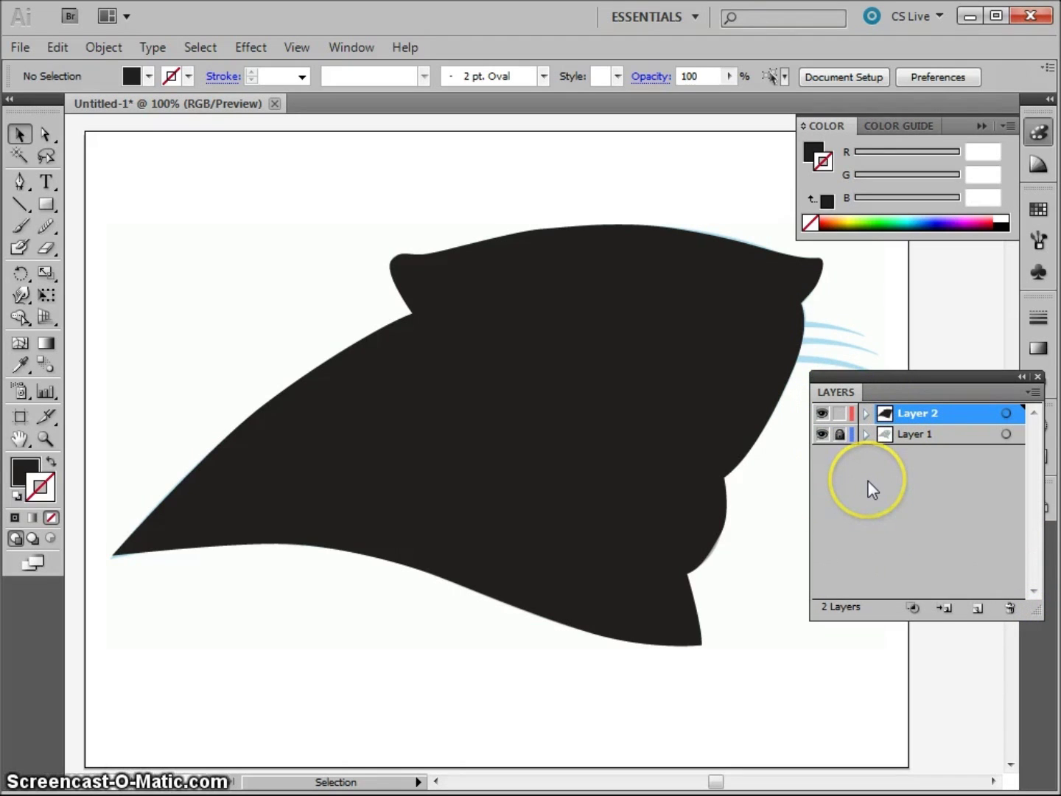
click(867, 415)
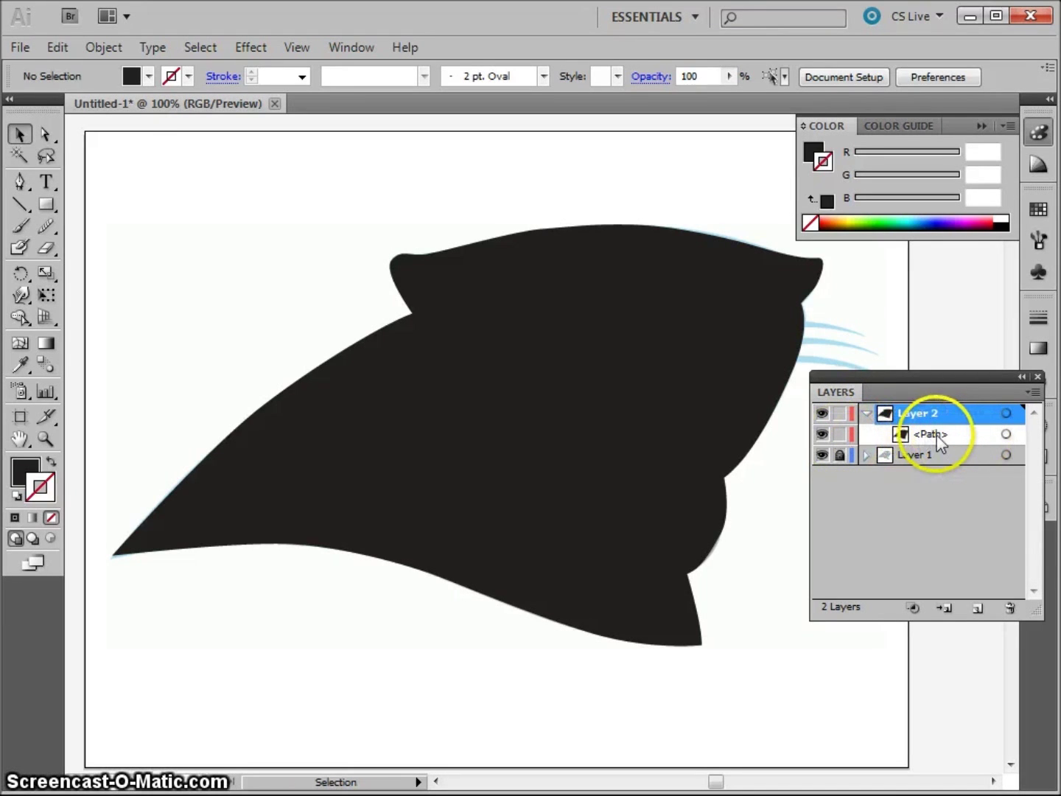
click(821, 434)
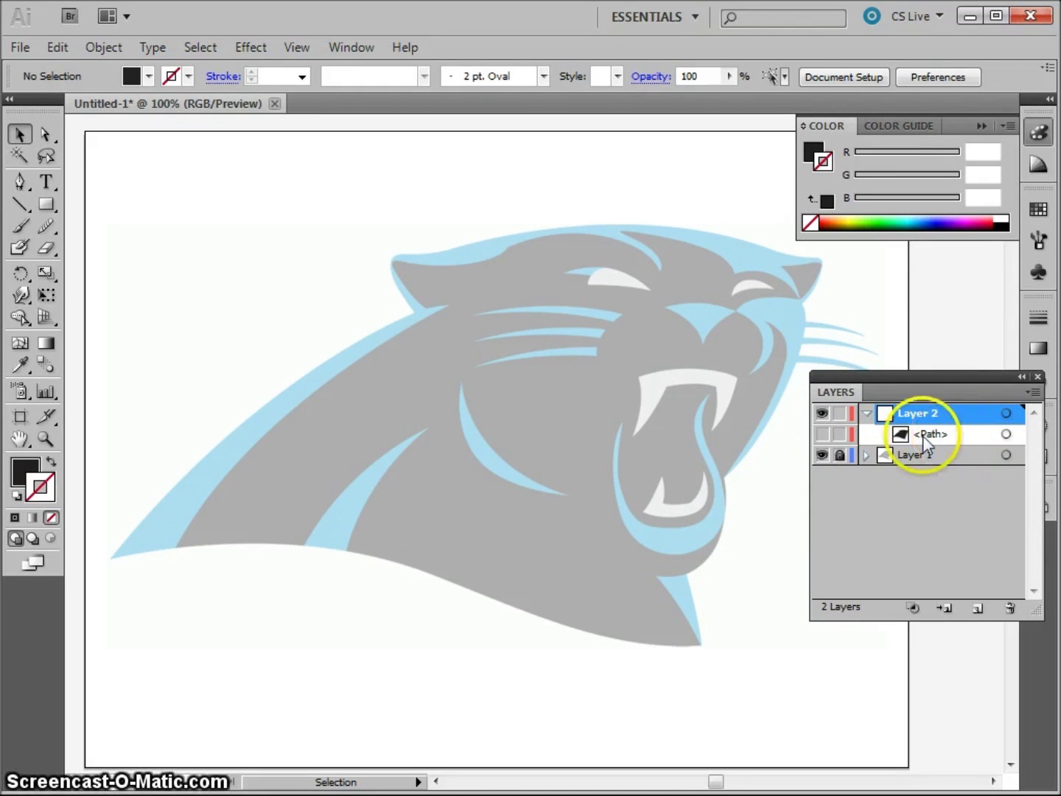
Set the Pen tool to draw with no fill and a dark stroke.
click(22, 182)
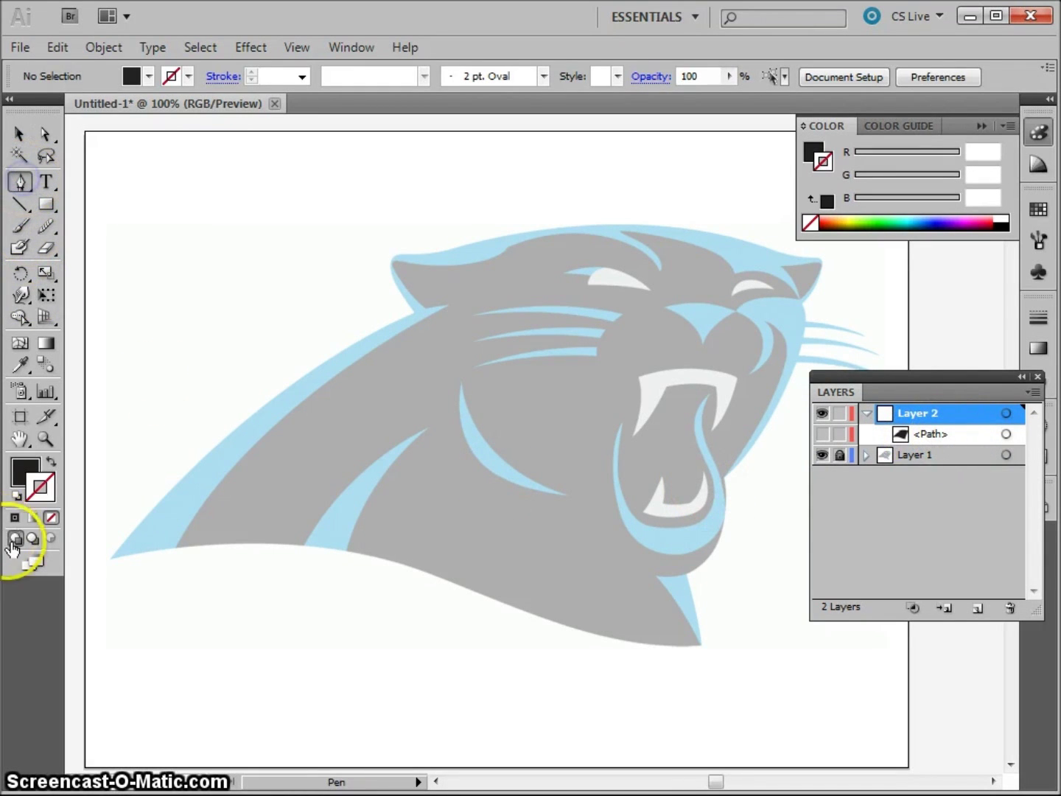
click(50, 461)
click(41, 487)
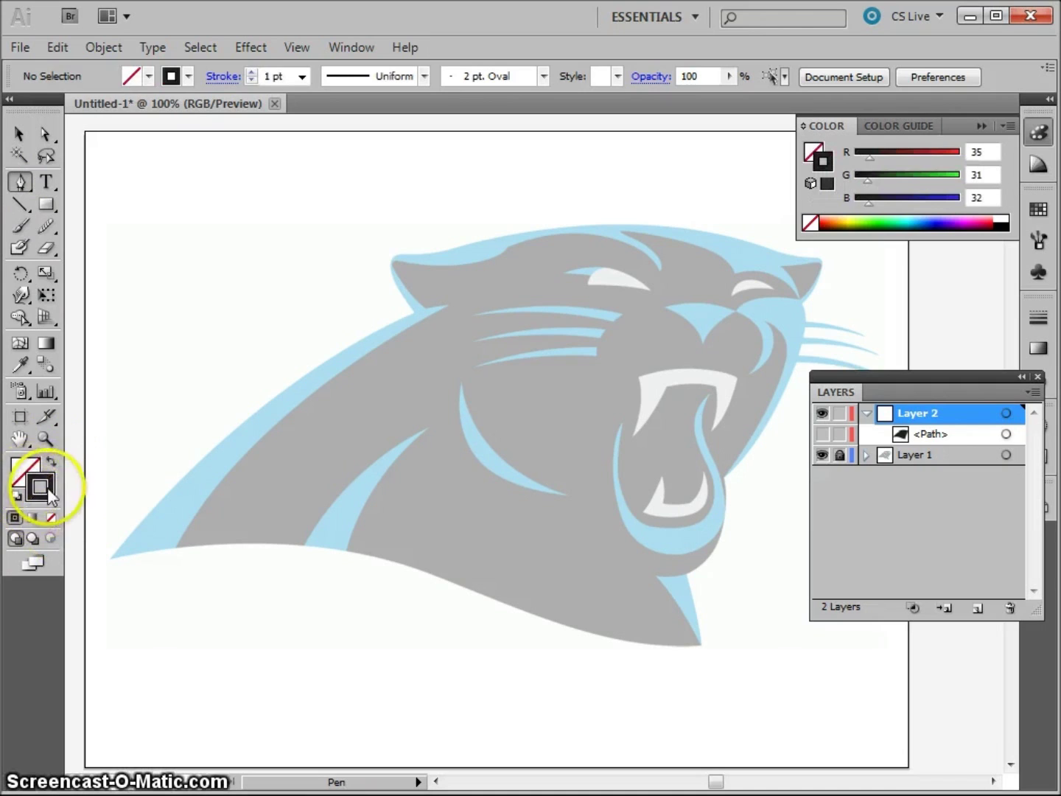
click(23, 472)
click(42, 487)
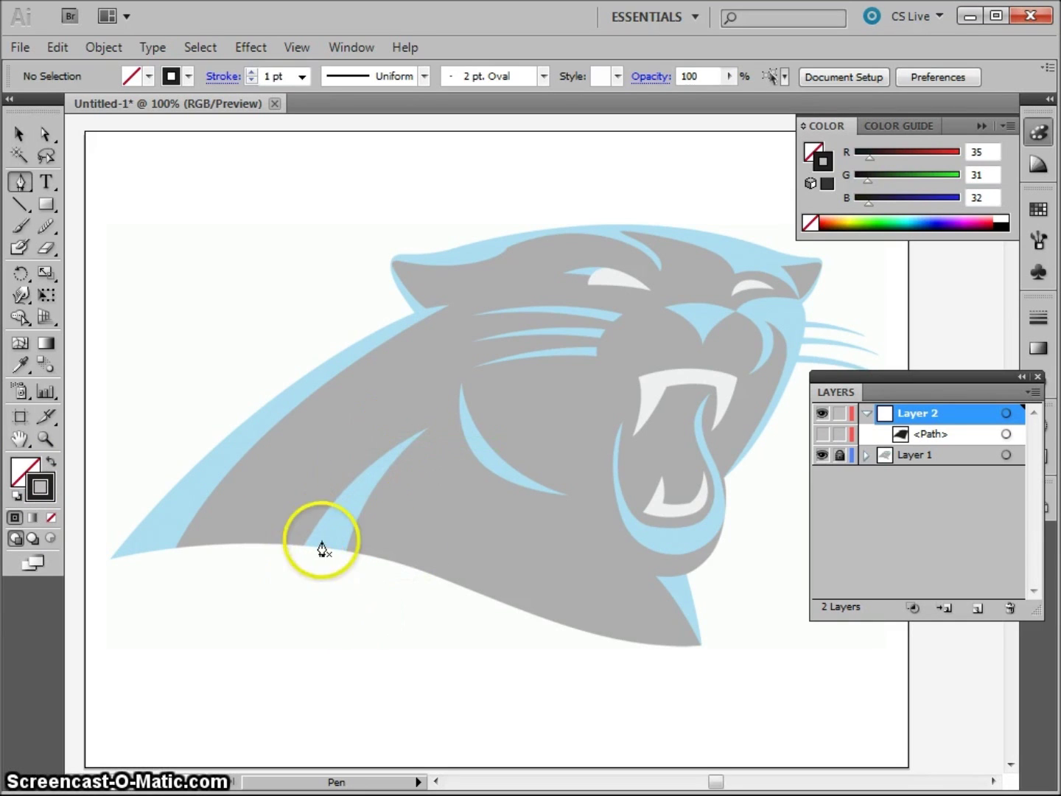
Trace the outer edge of the blue neck stripe from its pointed tip to just below the neck's lower edge.
key(ctrl+equal)
key(ctrl+equal)
drag(302, 585, 481, 466)
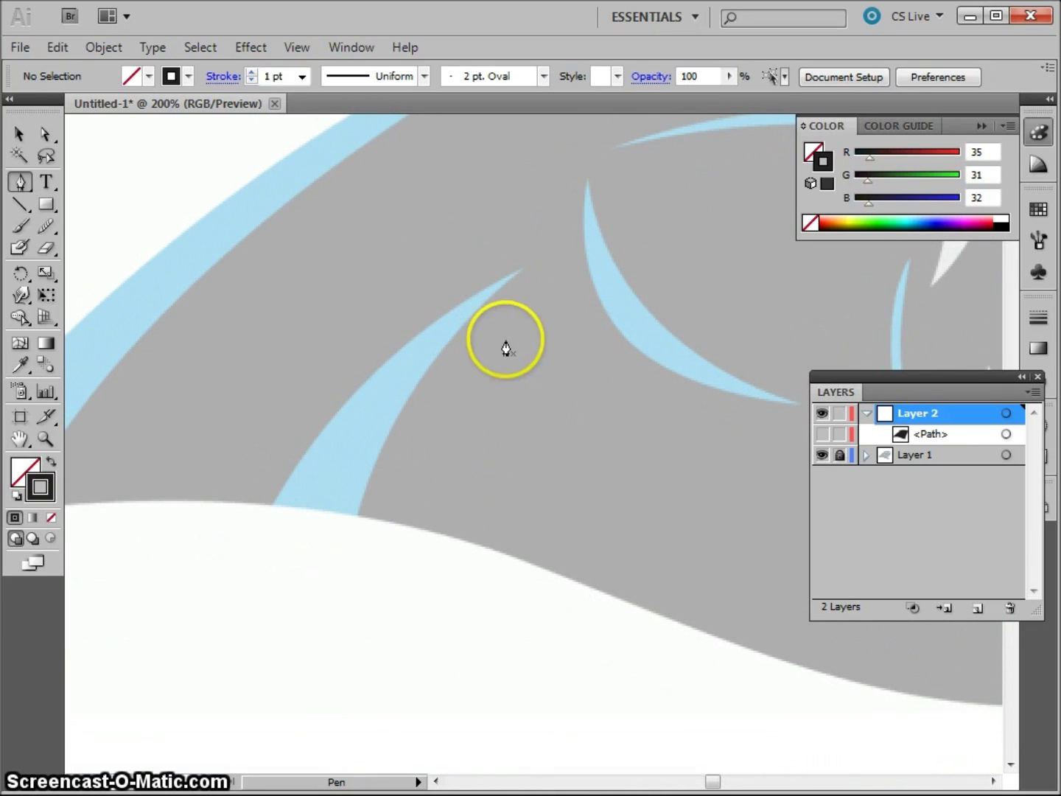
click(522, 270)
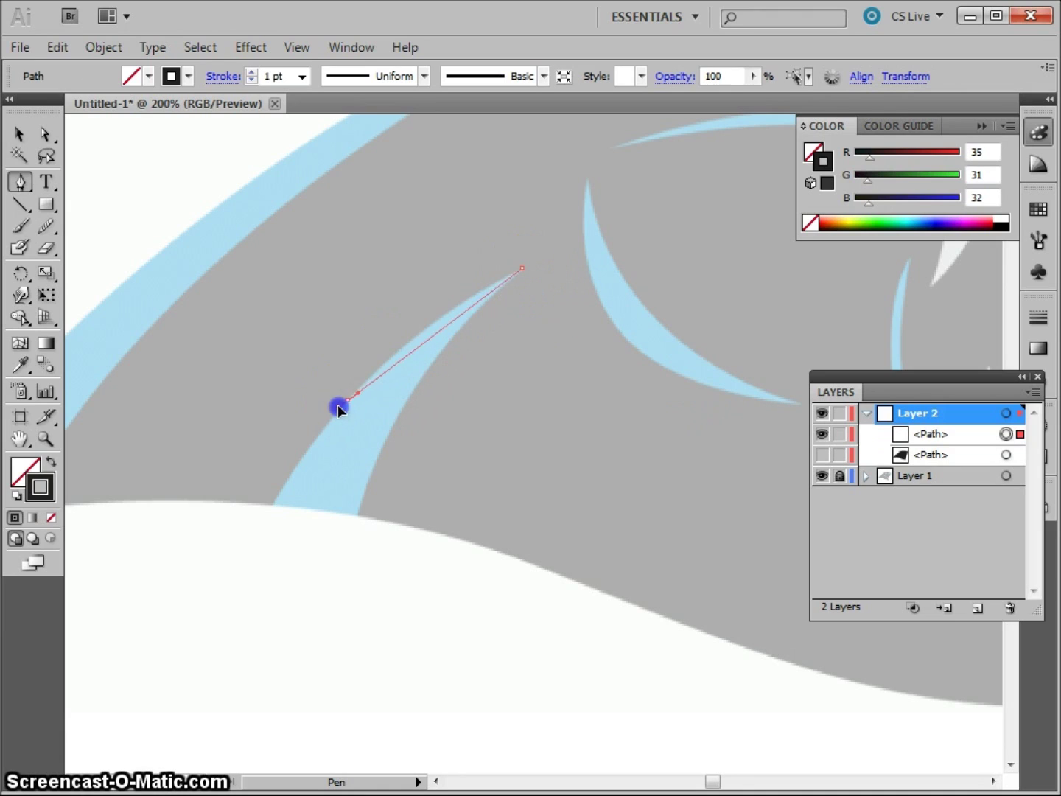
drag(308, 449, 309, 450)
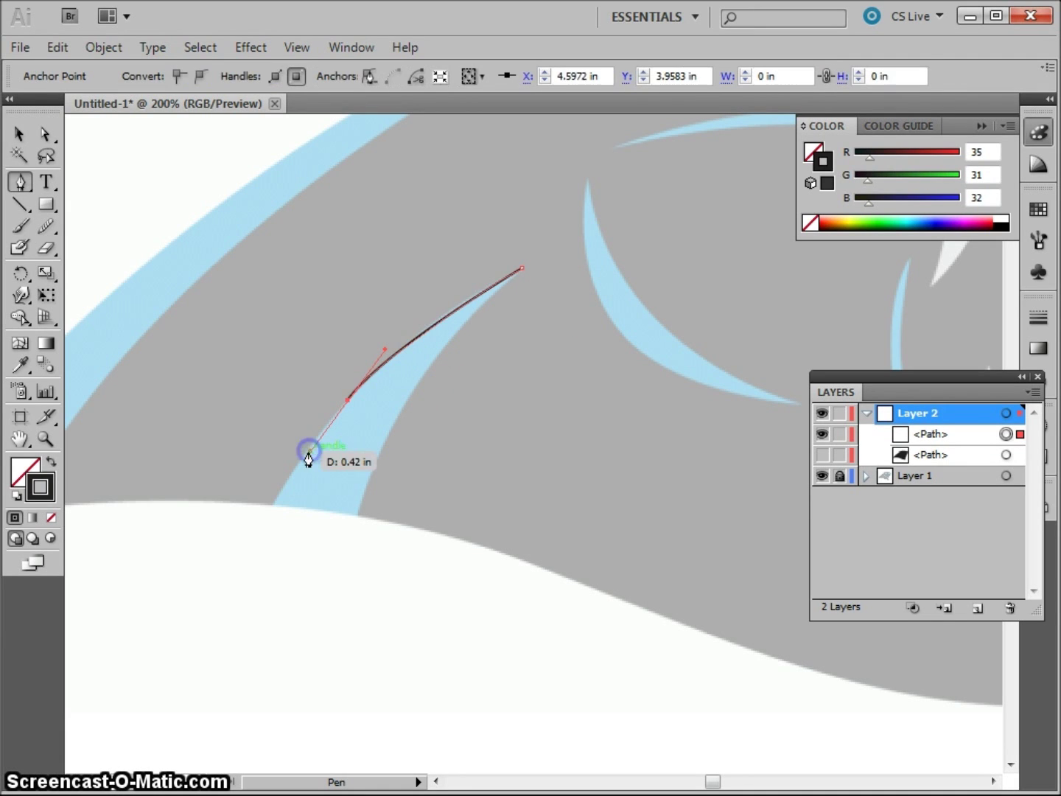
drag(265, 466, 247, 595)
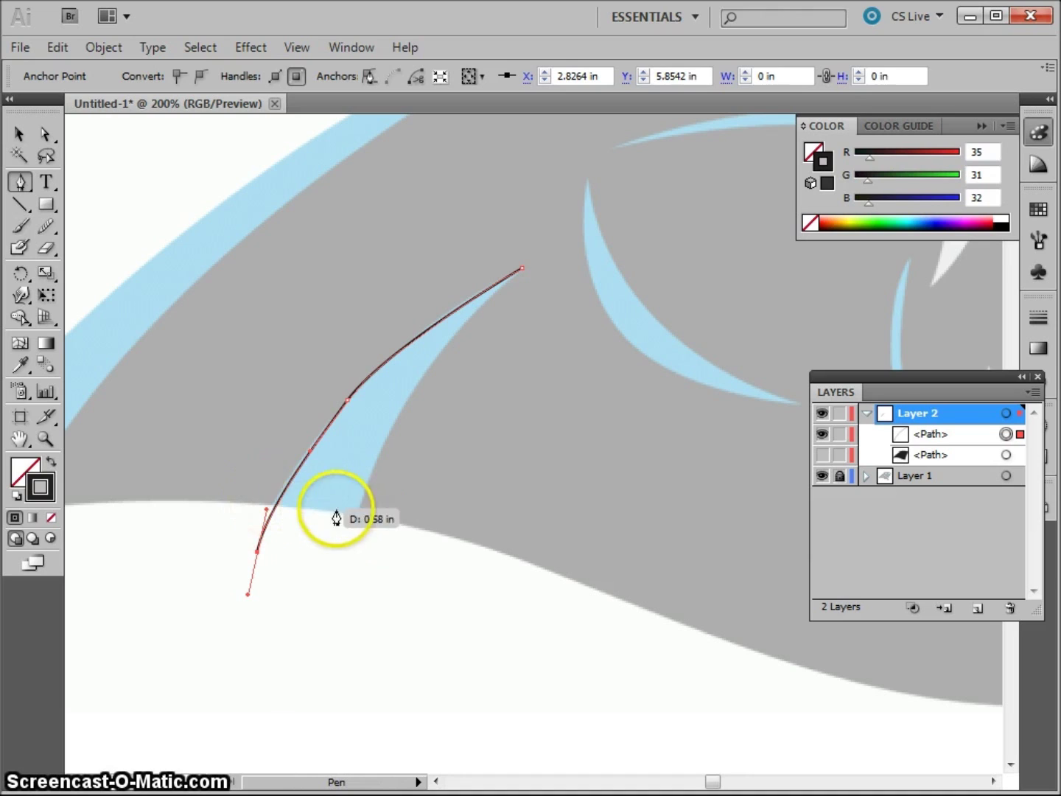
Run the stripe path across below the neck edge, trace its inner edge upward, and close it at the pointed tip.
click(257, 554)
click(355, 592)
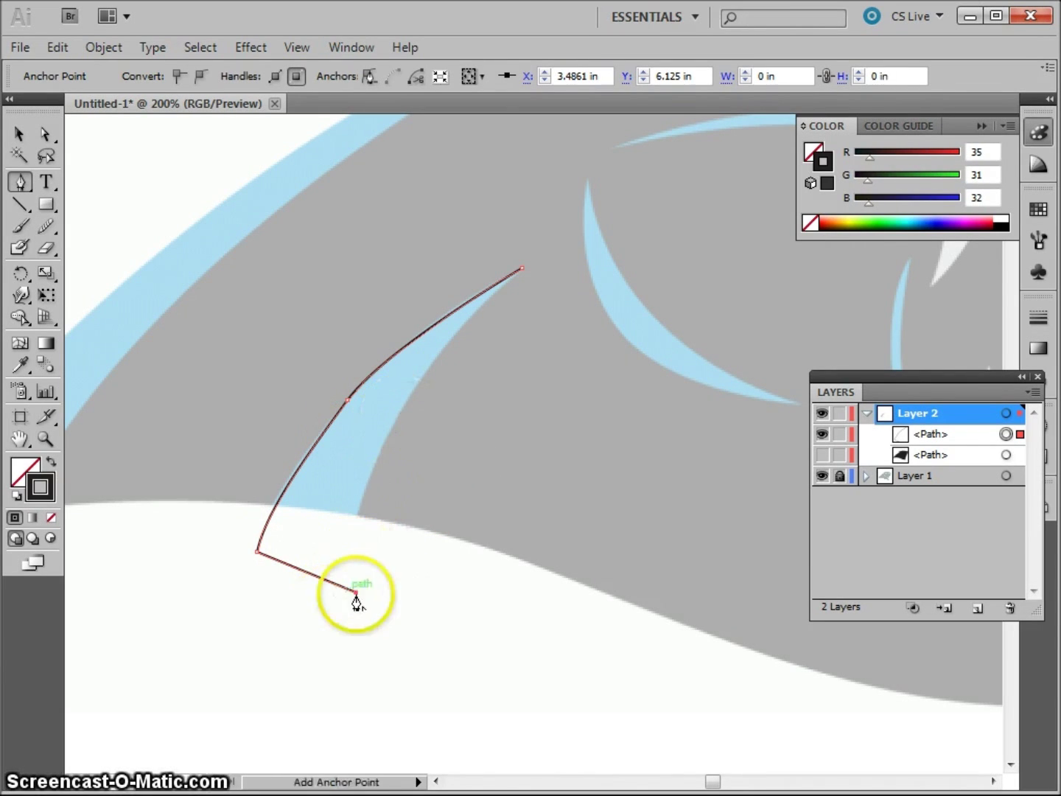
drag(388, 425, 399, 414)
drag(422, 369, 432, 362)
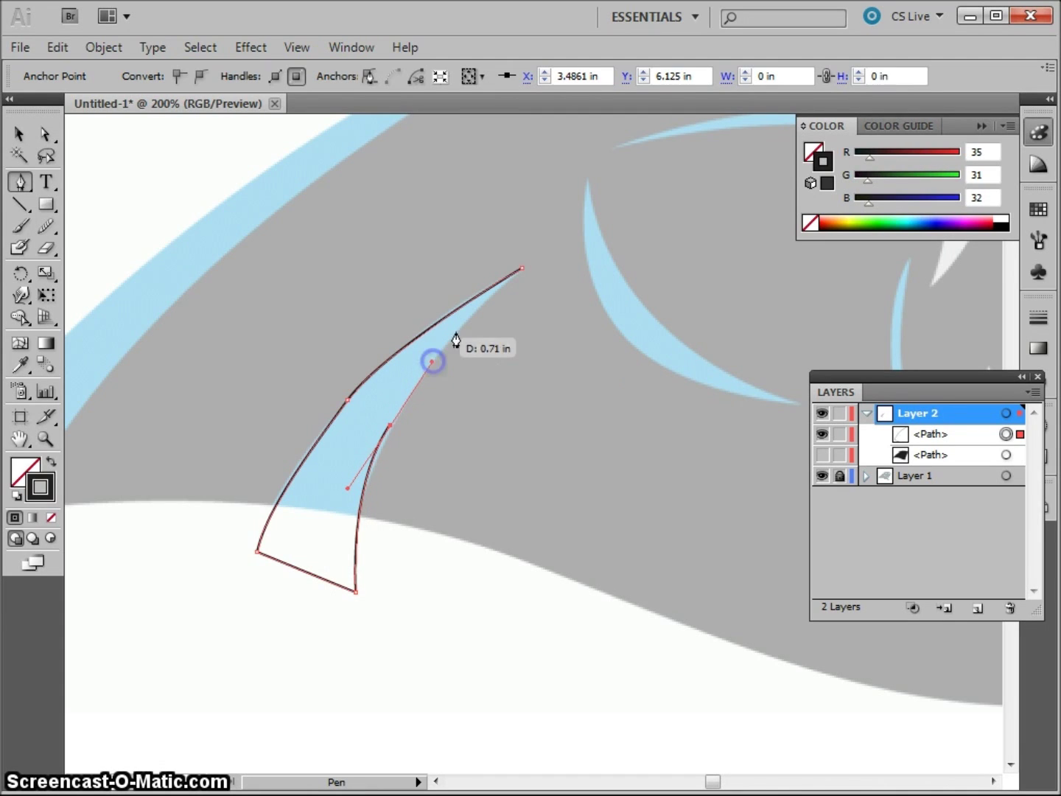
click(519, 279)
Smooth both long edges of the neck stripe path with the Smooth tool.
drag(45, 227, 62, 225)
mouse_move(340, 404)
mouse_down()
mouse_move(356, 375)
mouse_move(379, 373)
mouse_move(435, 329)
mouse_up()
drag(398, 411, 376, 457)
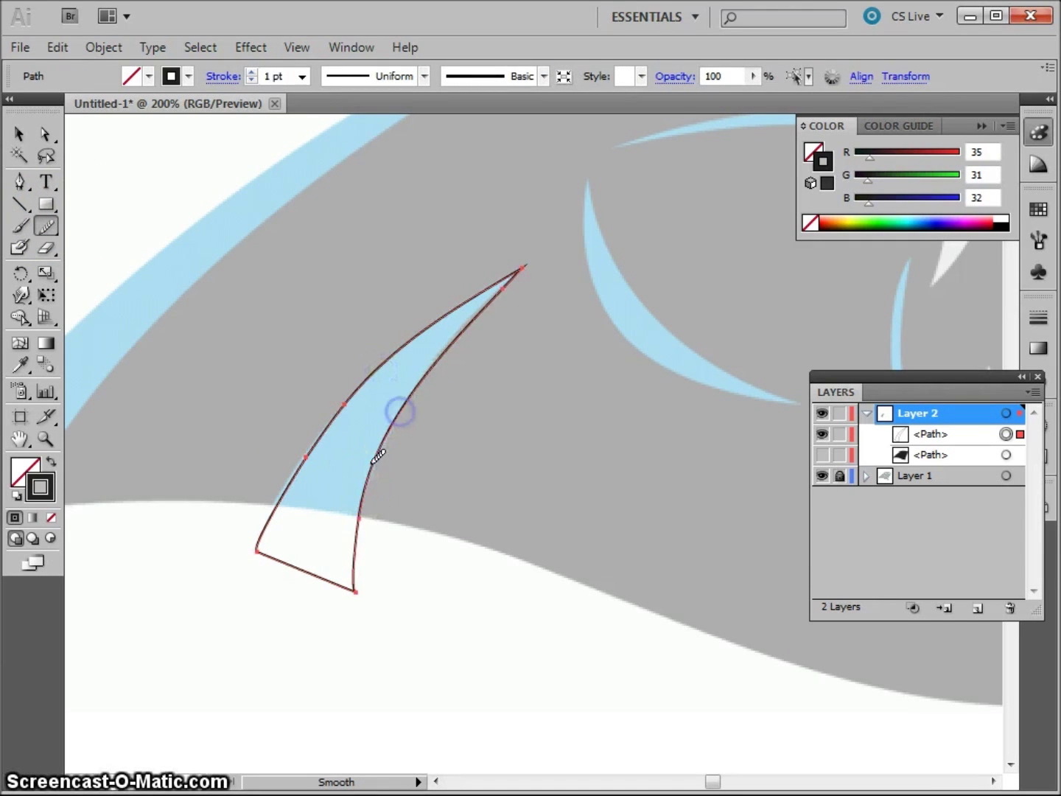
Select the neck stripe path and fill it with blue, RGB 60, 193, 211.
click(45, 135)
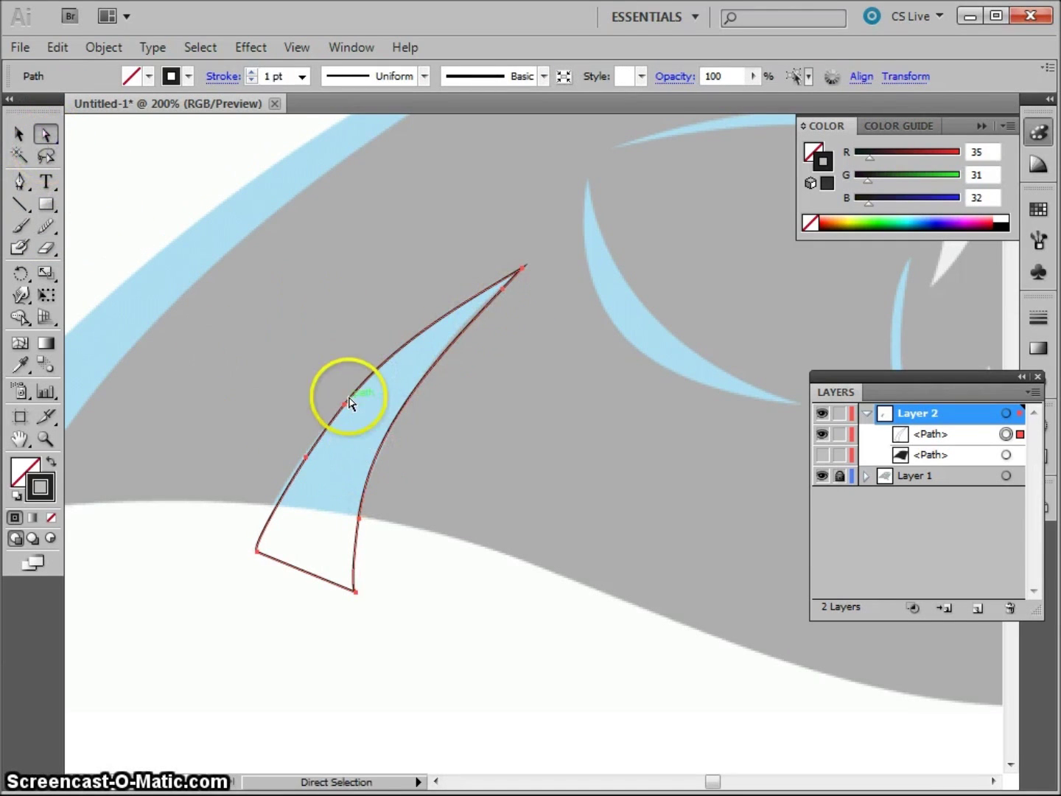
click(349, 403)
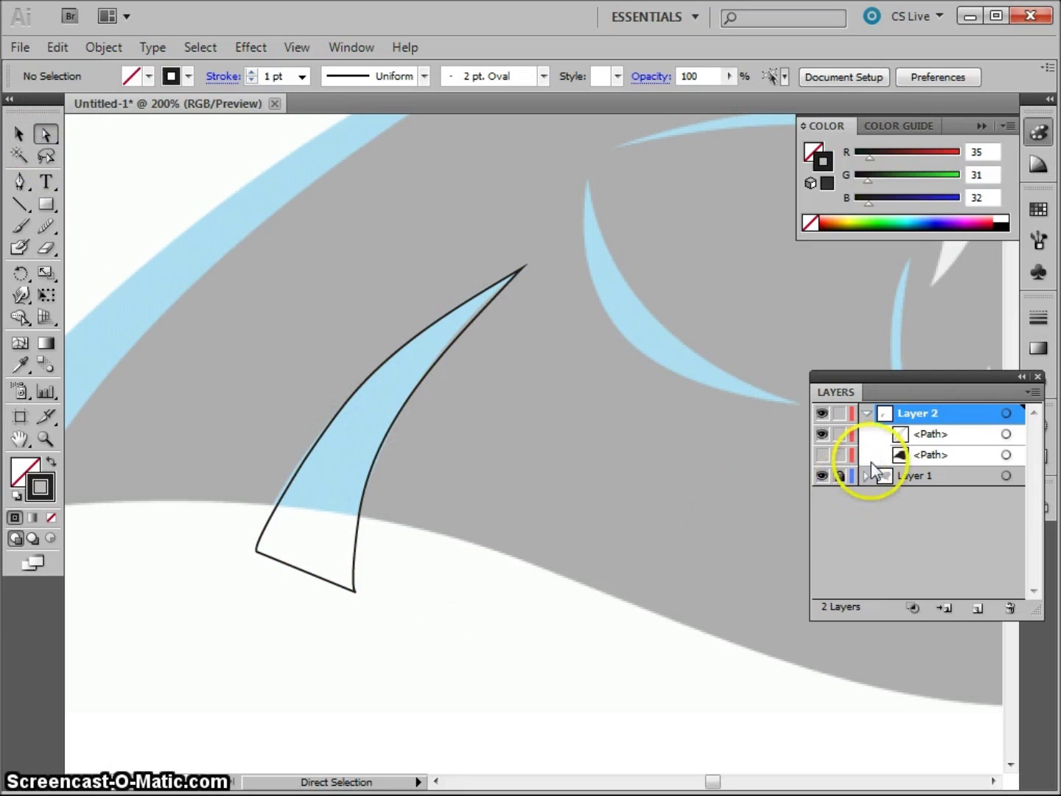
click(18, 137)
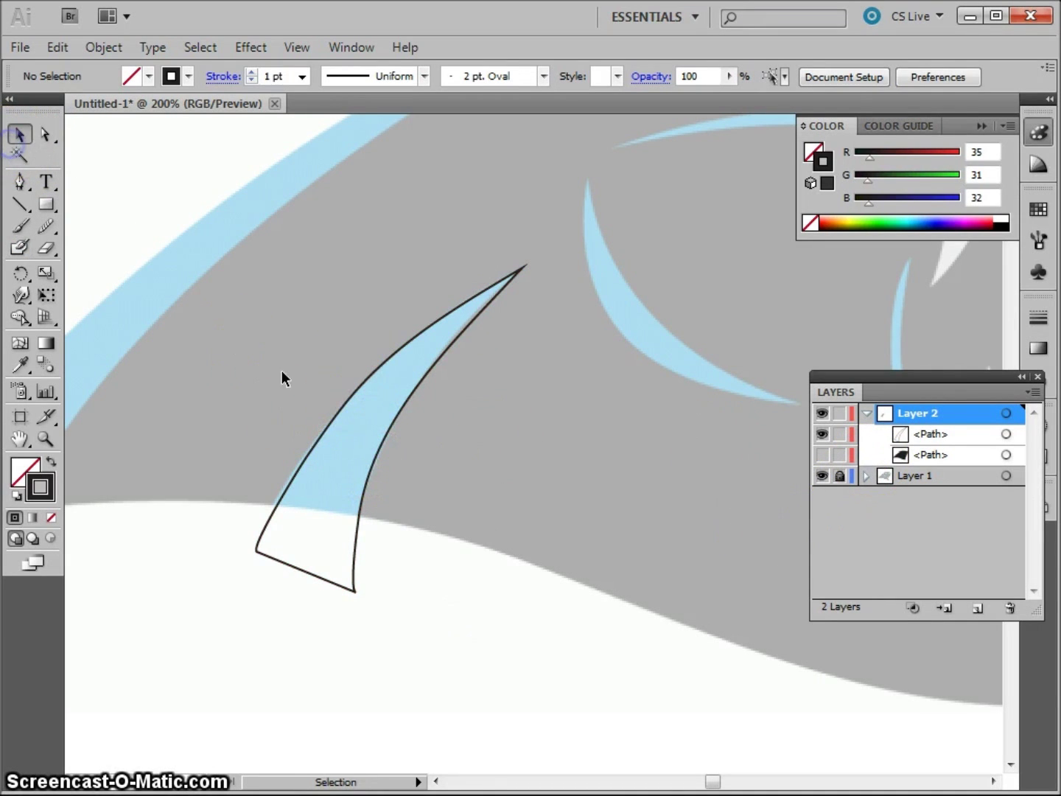
click(405, 405)
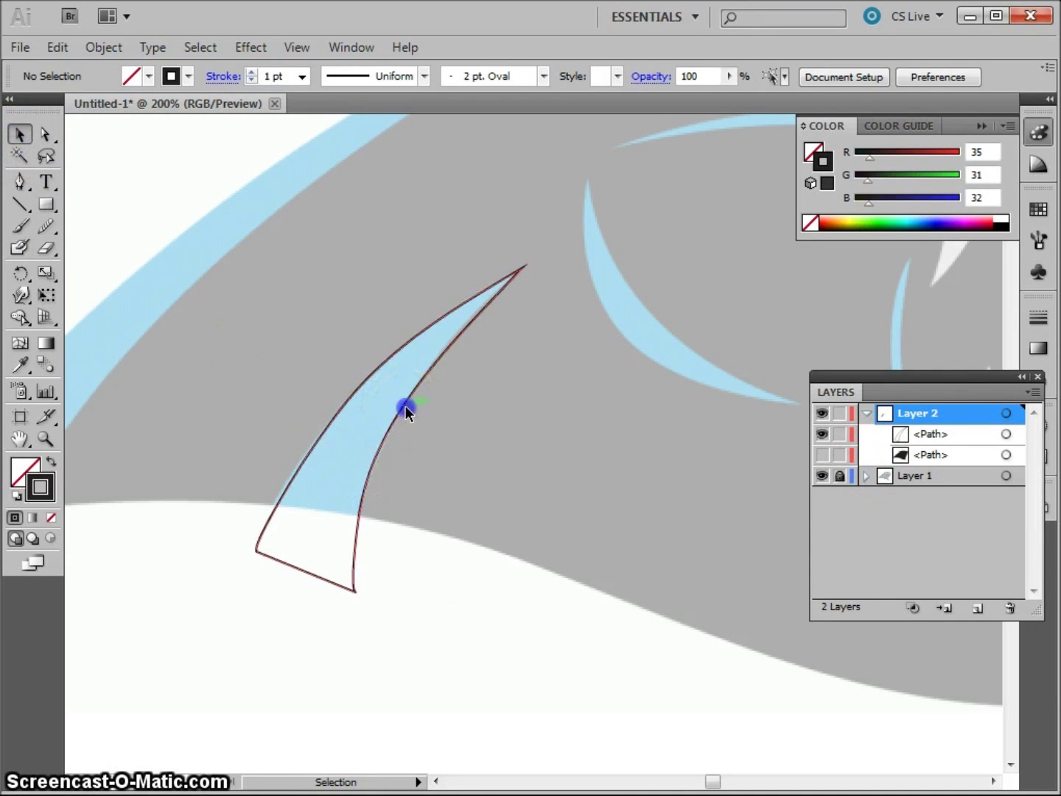
double_click(26, 474)
drag(581, 347, 560, 415)
drag(510, 331, 446, 304)
drag(562, 417, 567, 405)
click(458, 313)
click(741, 282)
Remove the neck stripe's stroke and deselect it.
click(44, 493)
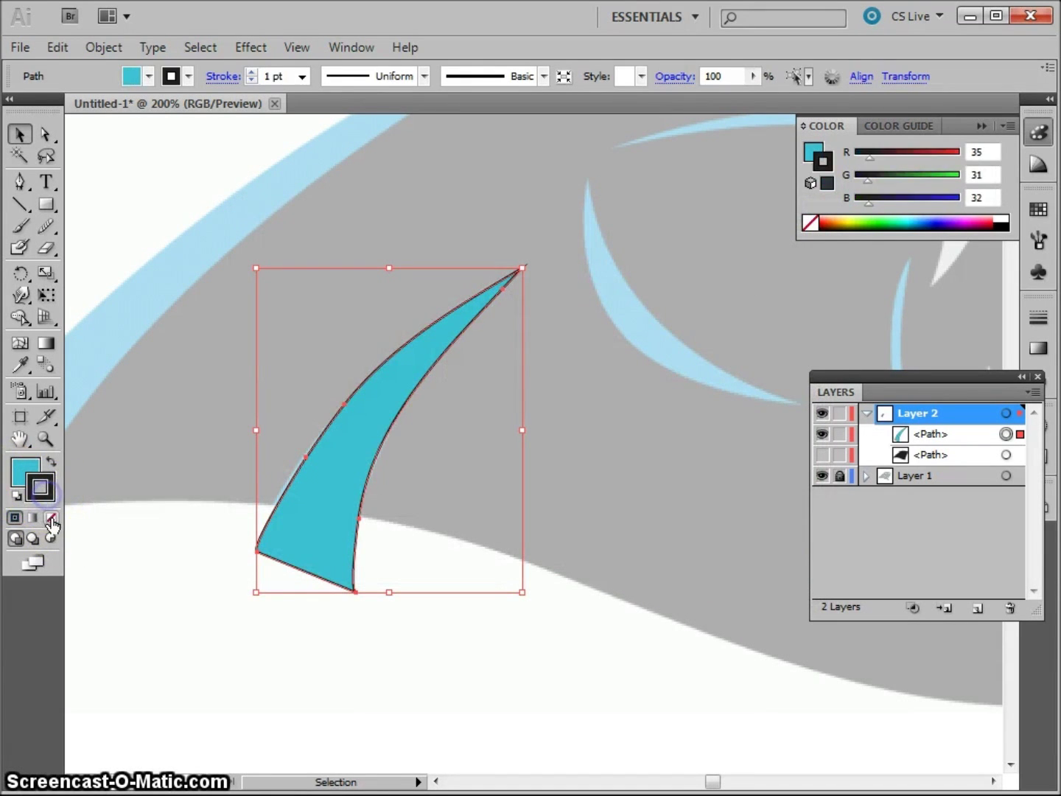
click(50, 518)
click(325, 686)
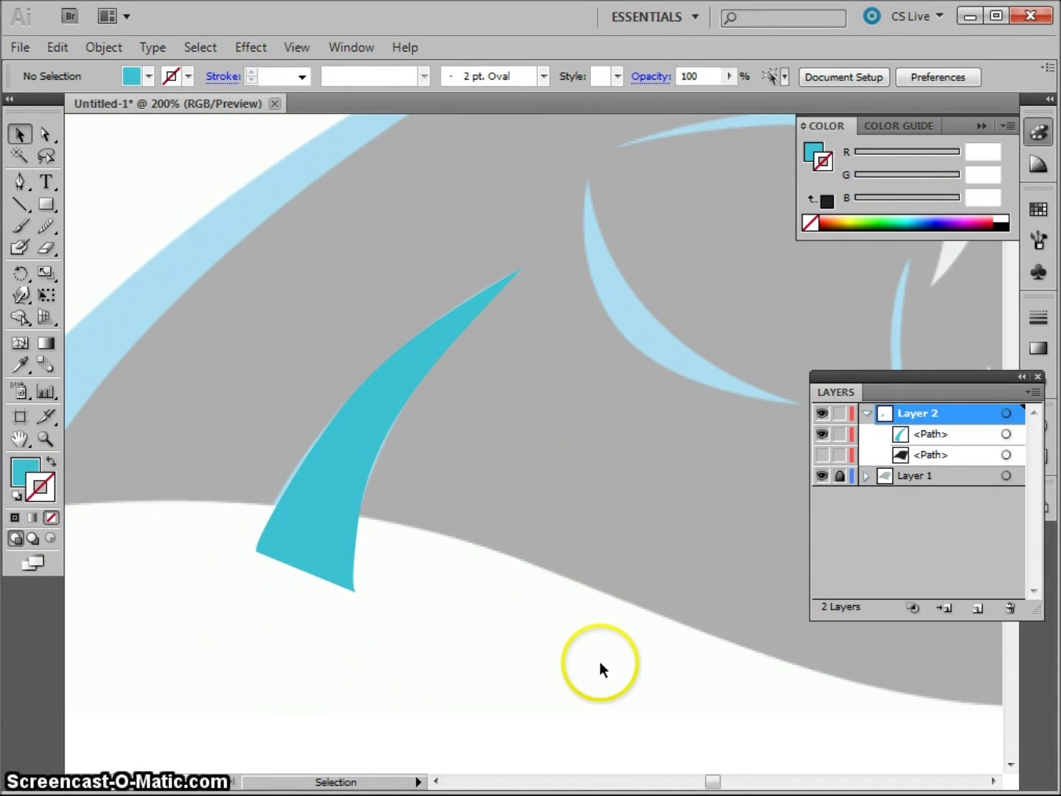
Show the black head shape and use Shape Builder to remove the stripe area extending below the neck edge.
click(822, 455)
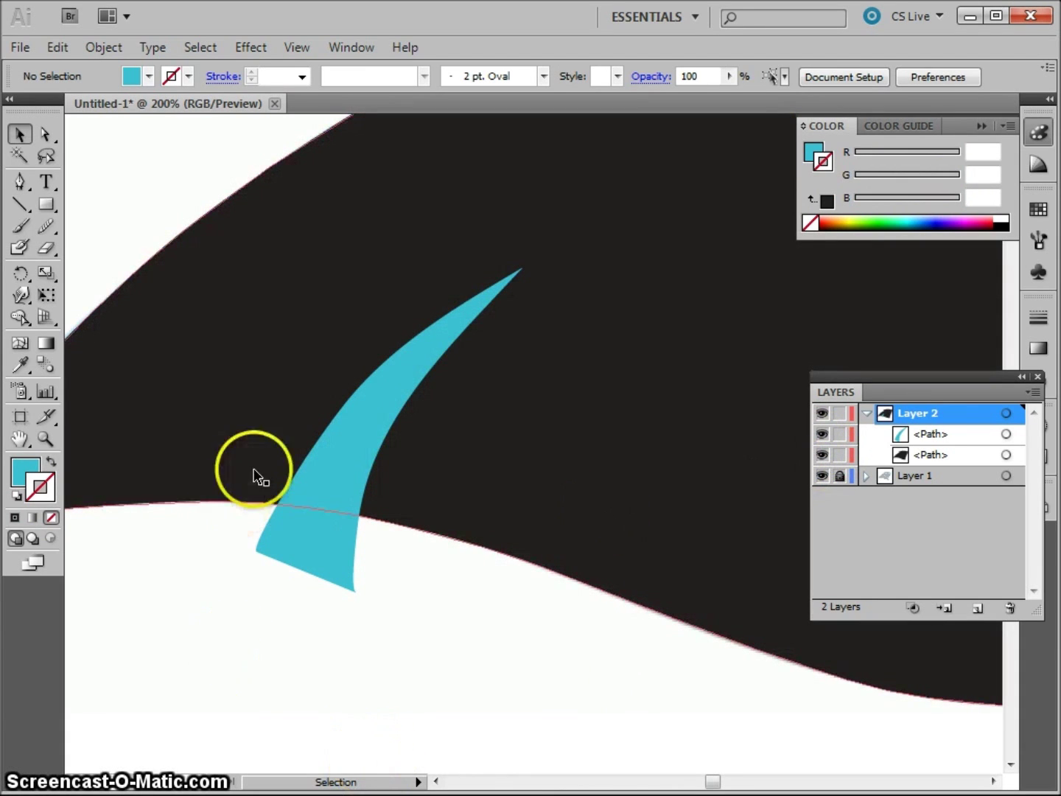
drag(196, 616, 424, 429)
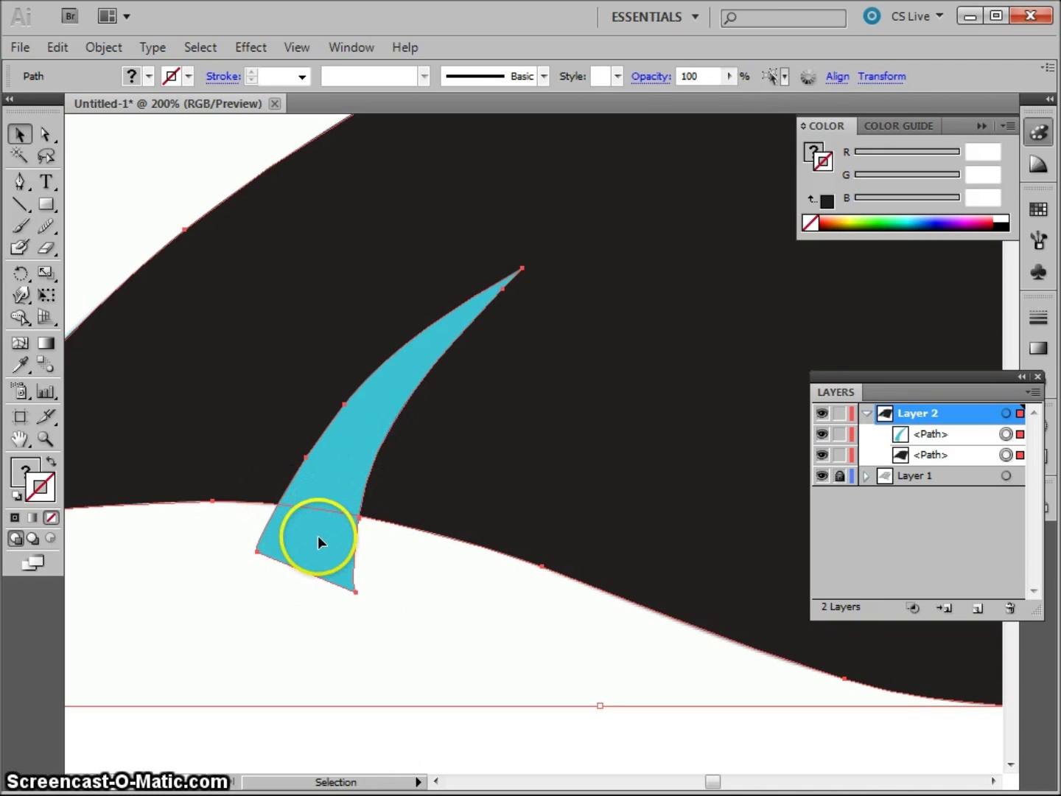
click(20, 317)
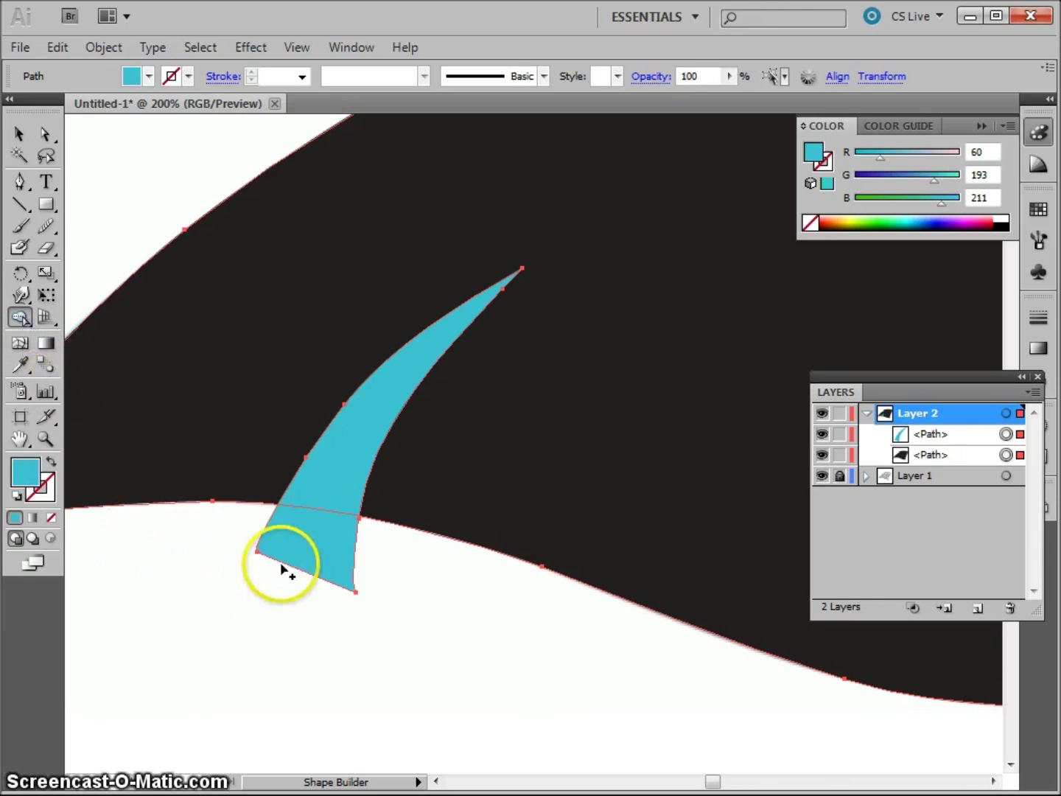
alt+click(313, 547)
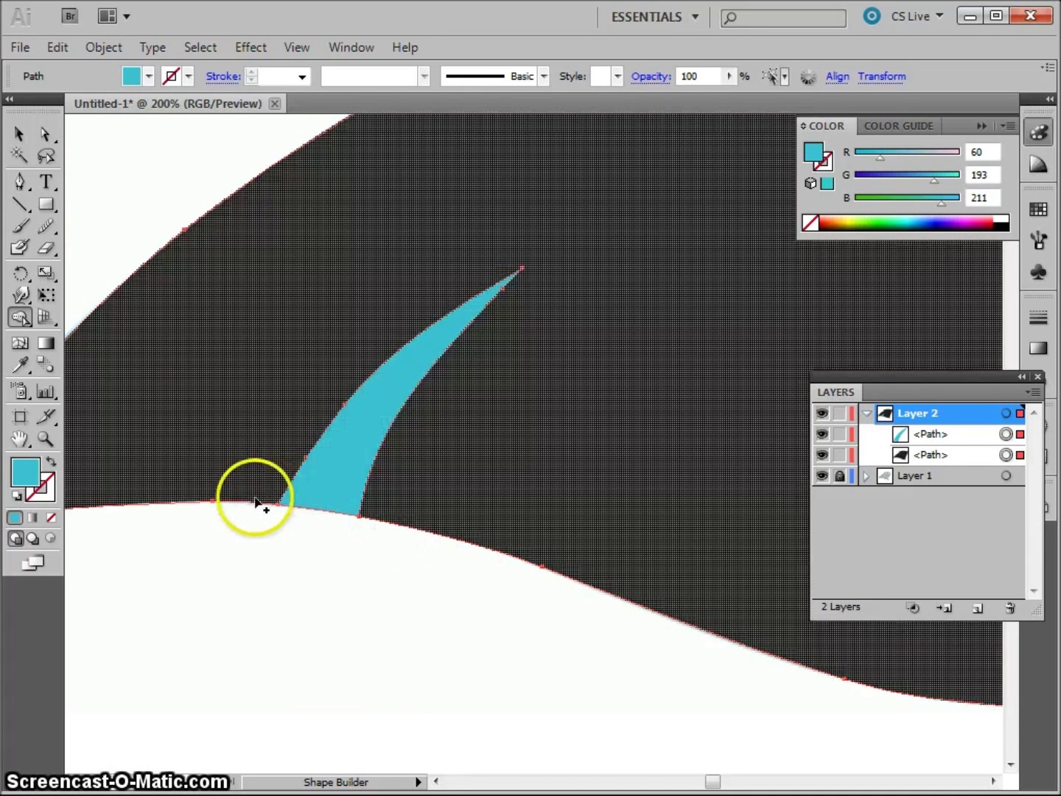
click(20, 134)
click(156, 164)
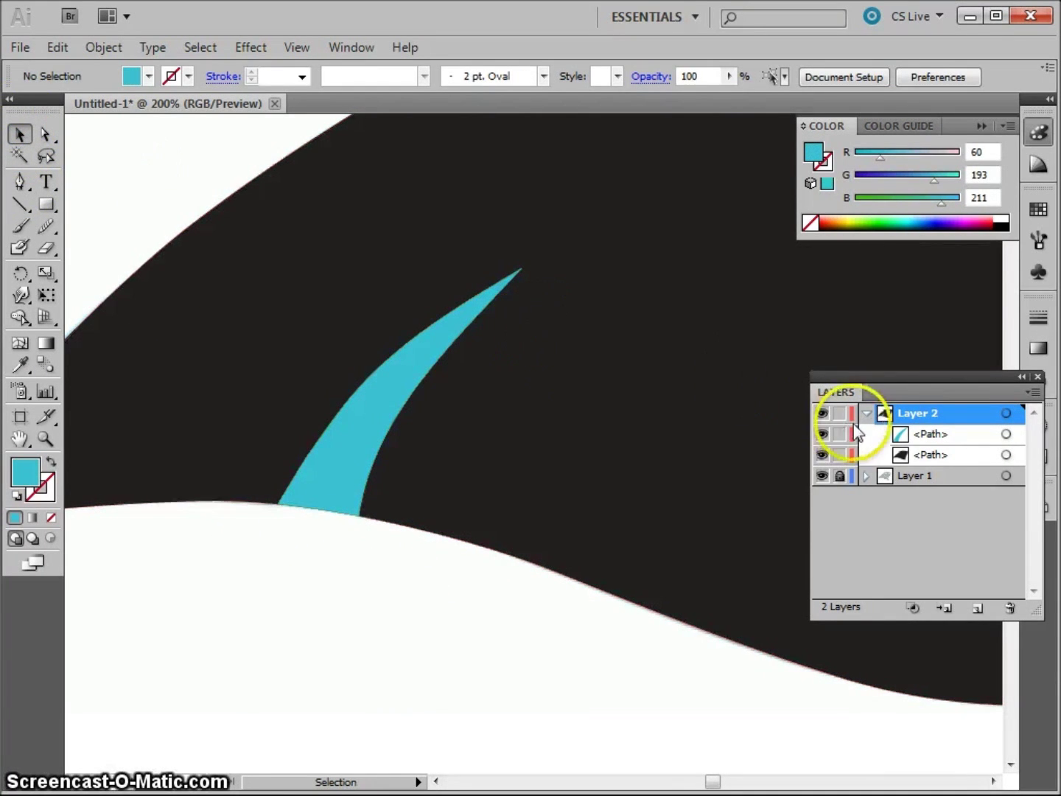
Fit the whole logo in view and hide the black head shape in Layer 2.
key(ctrl+1)
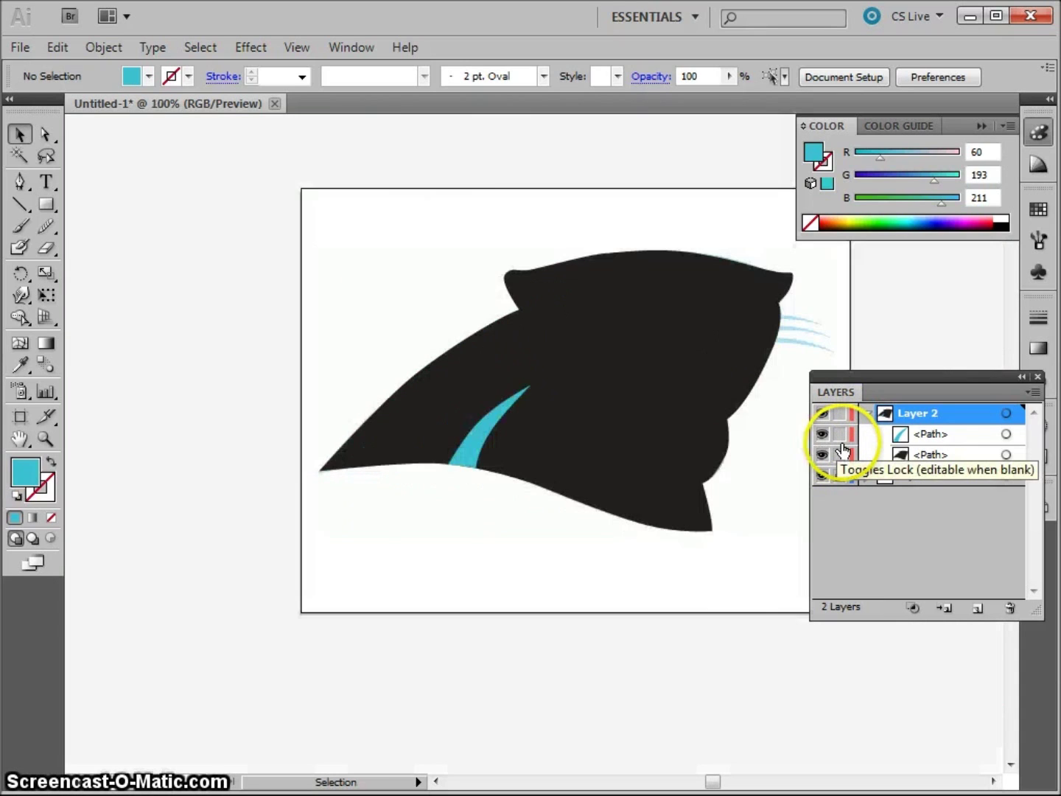
drag(641, 408, 516, 438)
scroll(521, 438, up, 1)
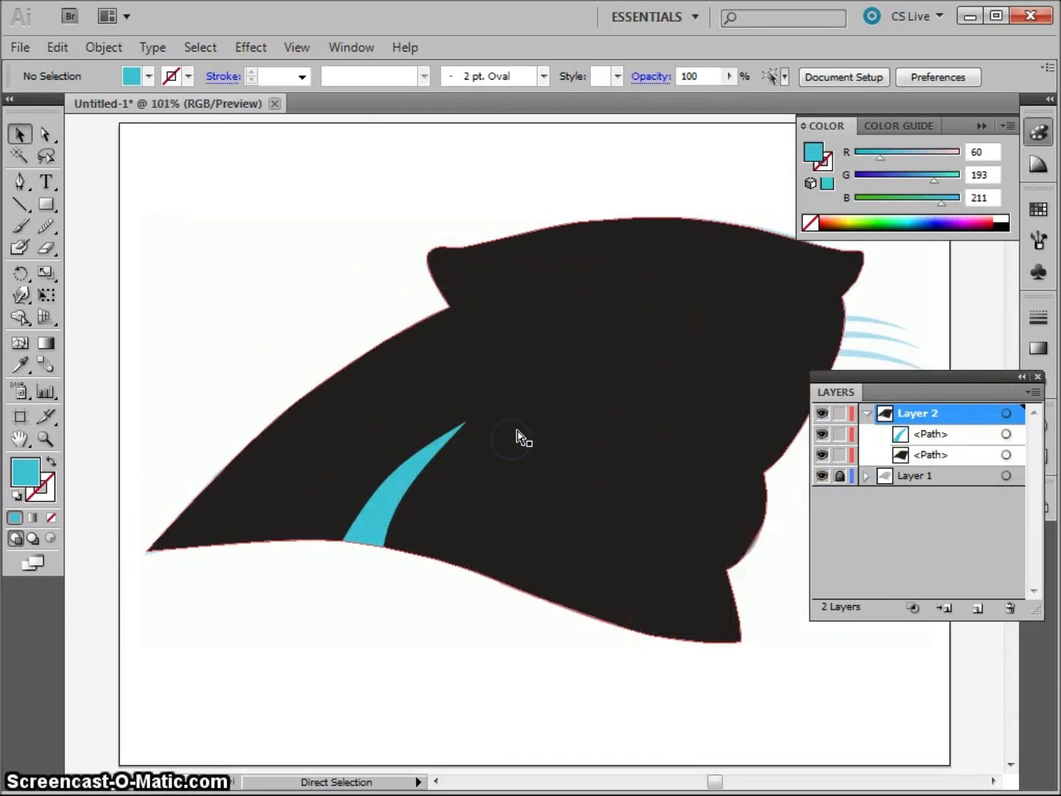
click(823, 438)
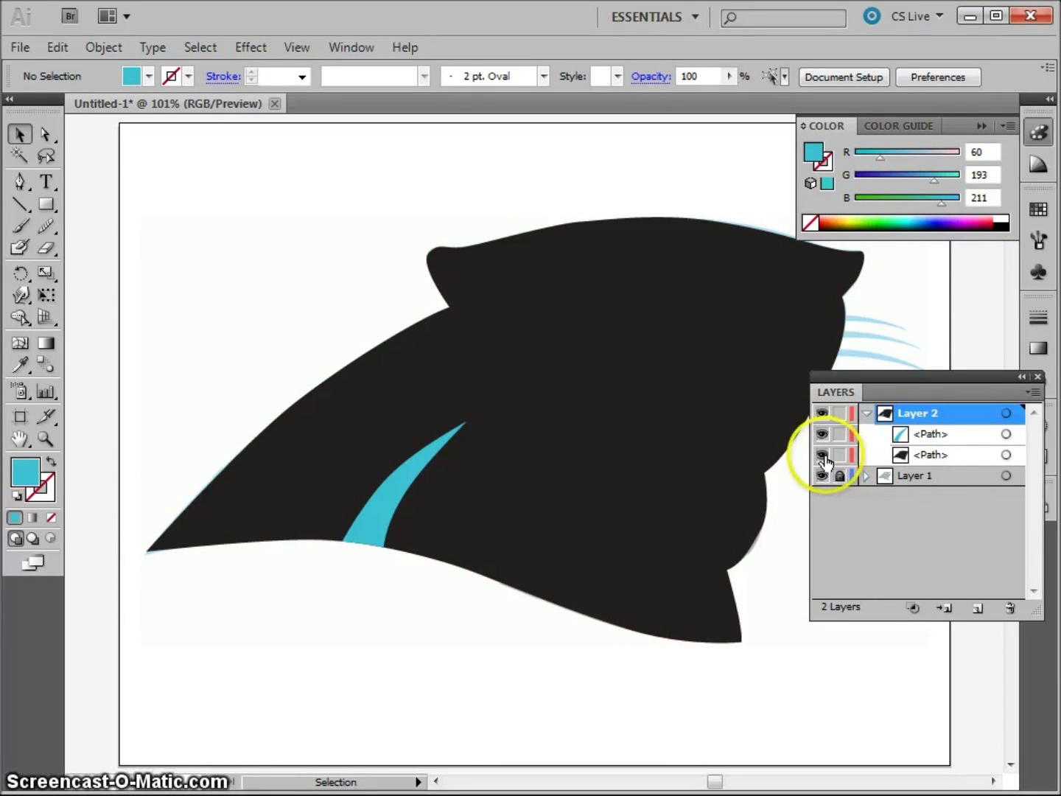
click(822, 456)
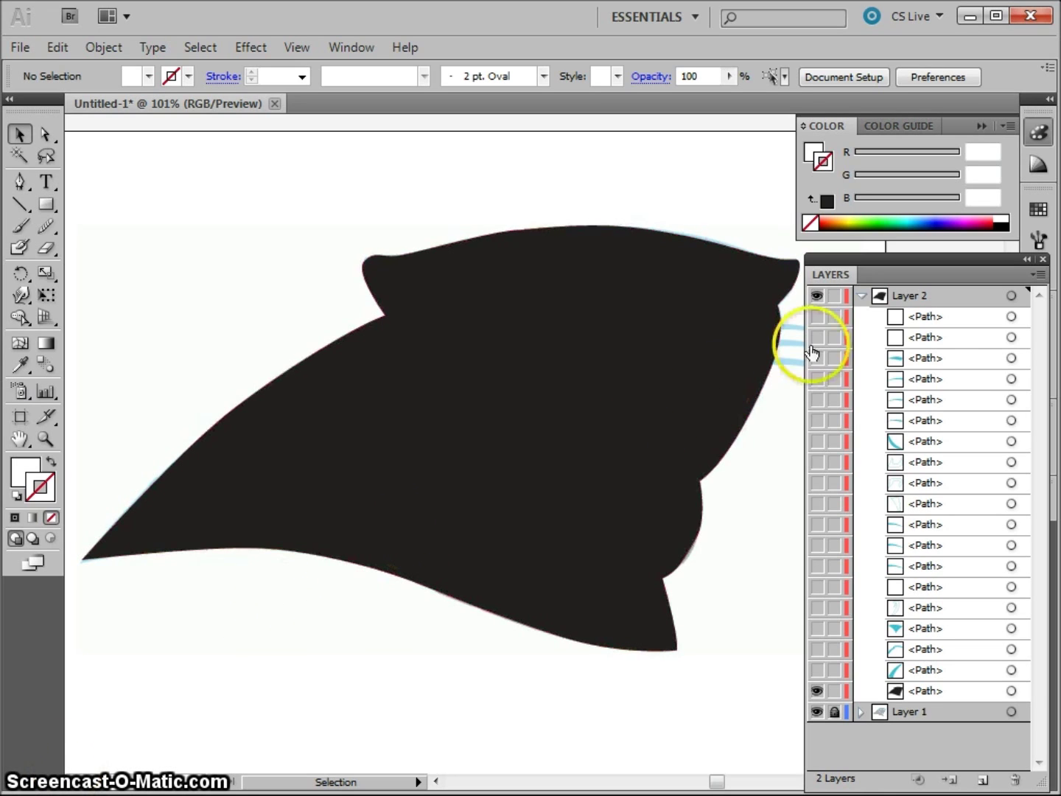
Make all the hidden detail paths in Layer 2 visible over the black head shape.
drag(820, 319, 825, 586)
drag(827, 669, 827, 668)
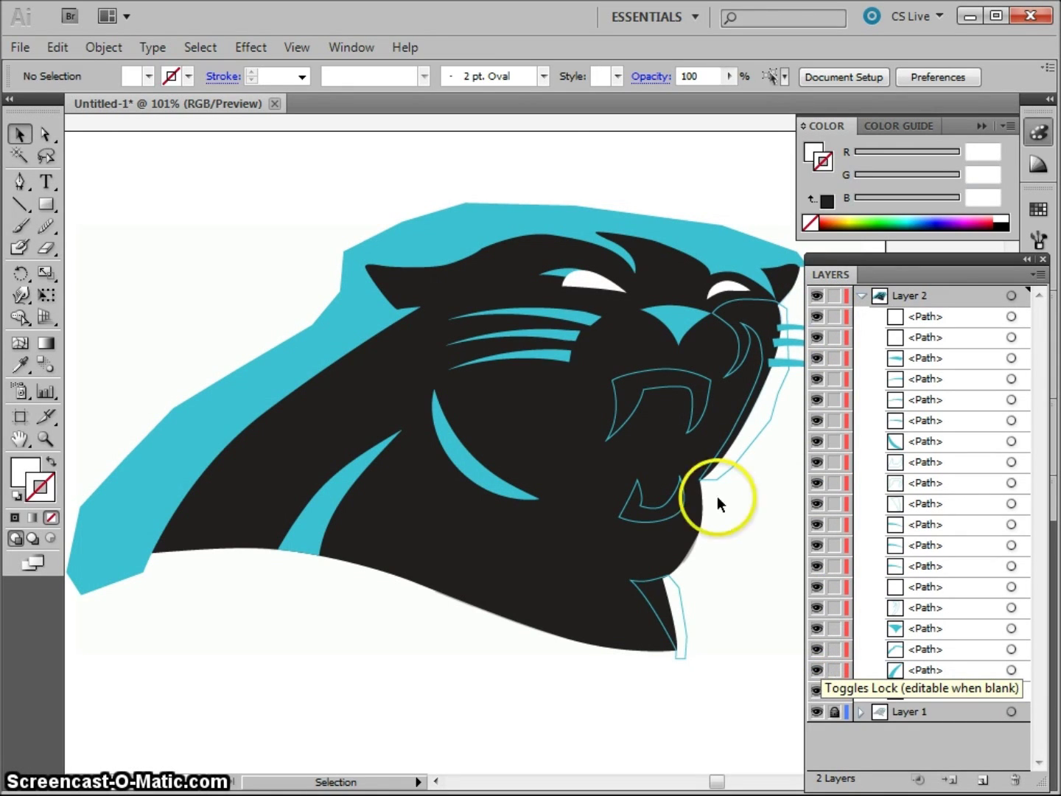
click(272, 374)
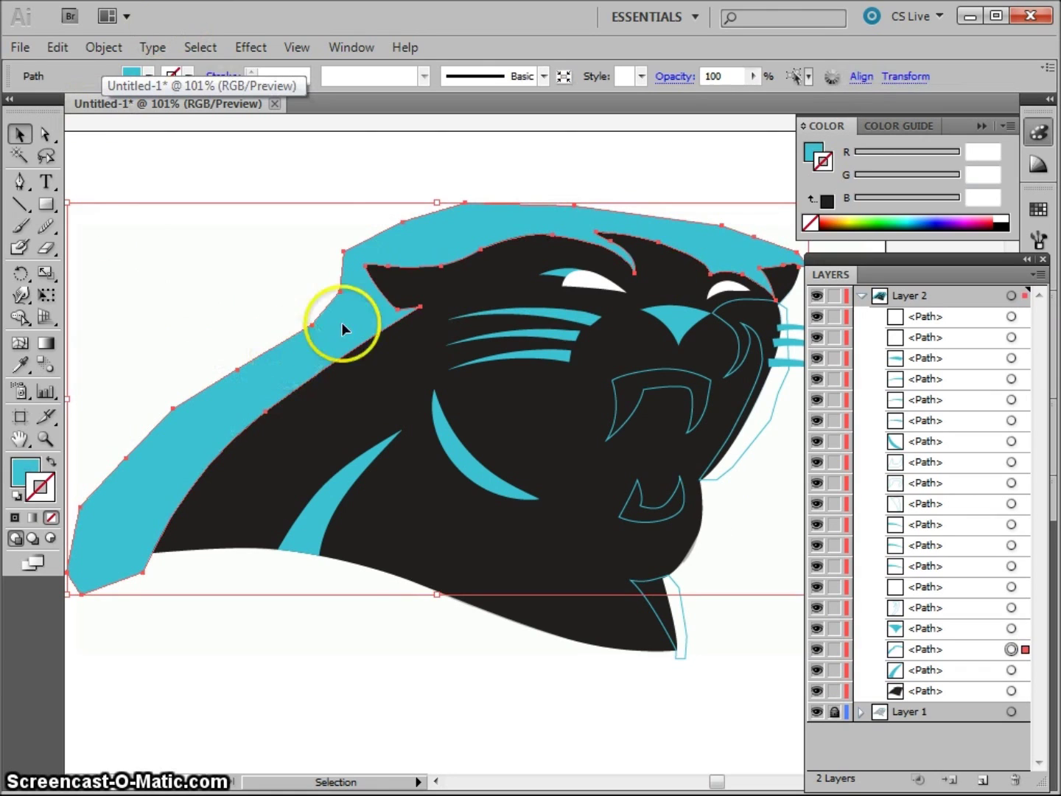
drag(628, 356, 531, 356)
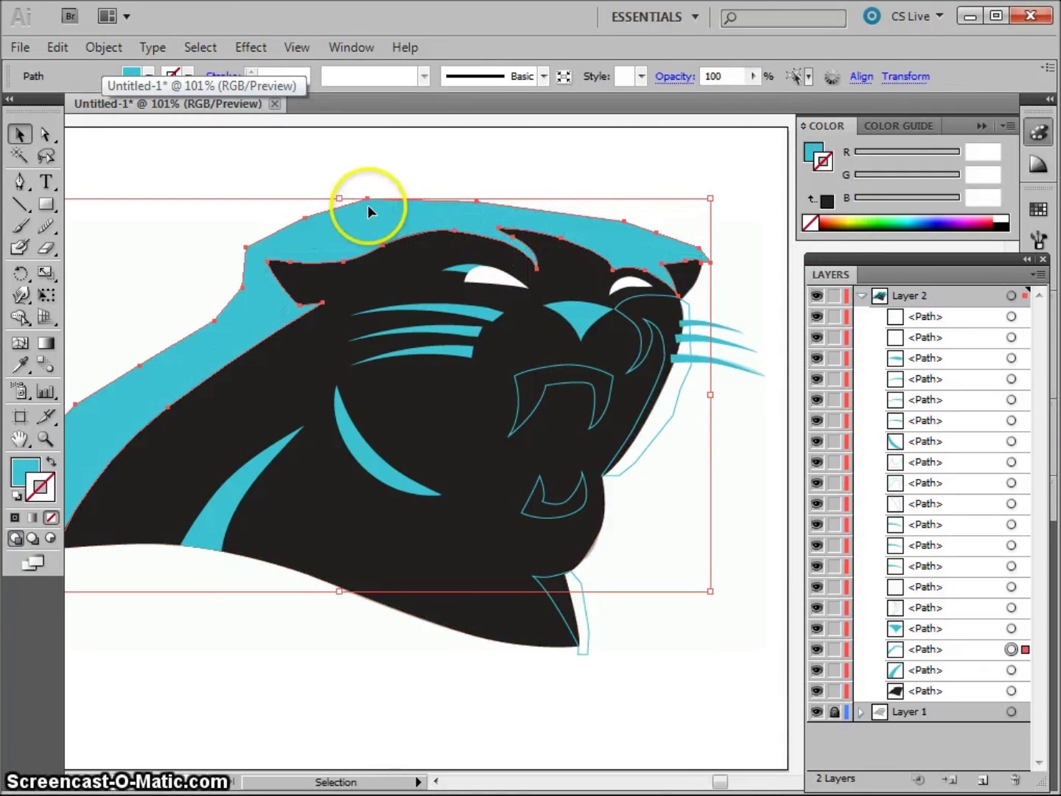
drag(679, 254, 737, 242)
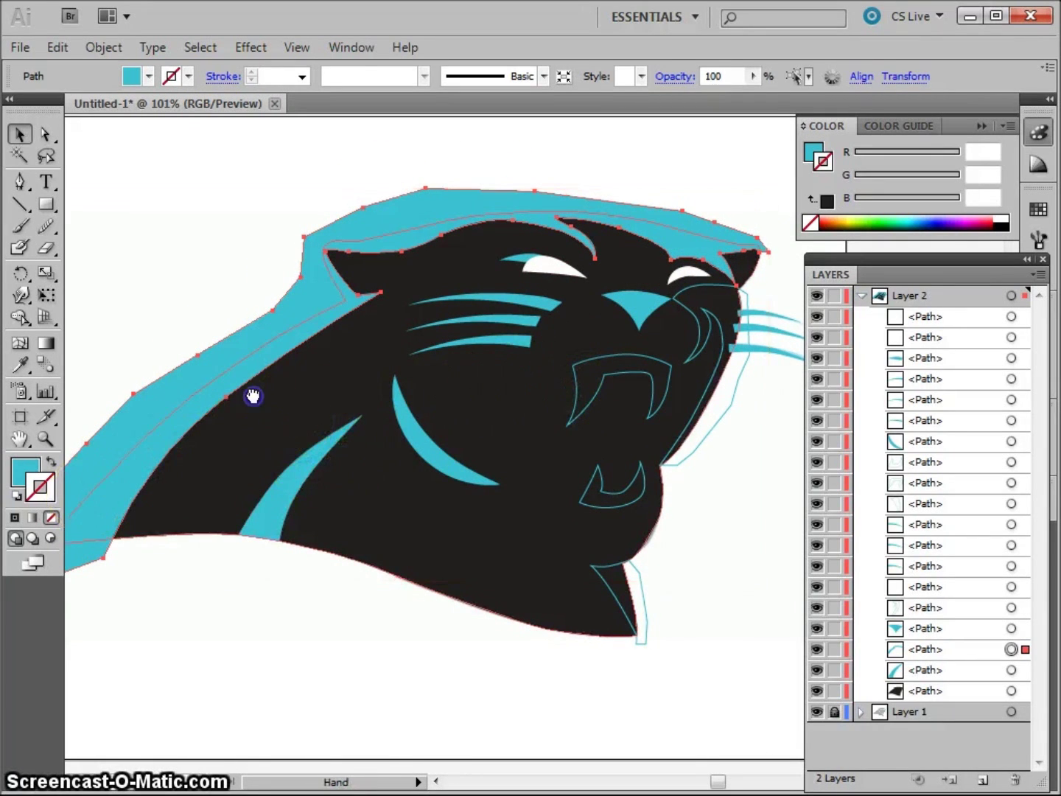
drag(253, 395, 355, 414)
key(ctrl+equal)
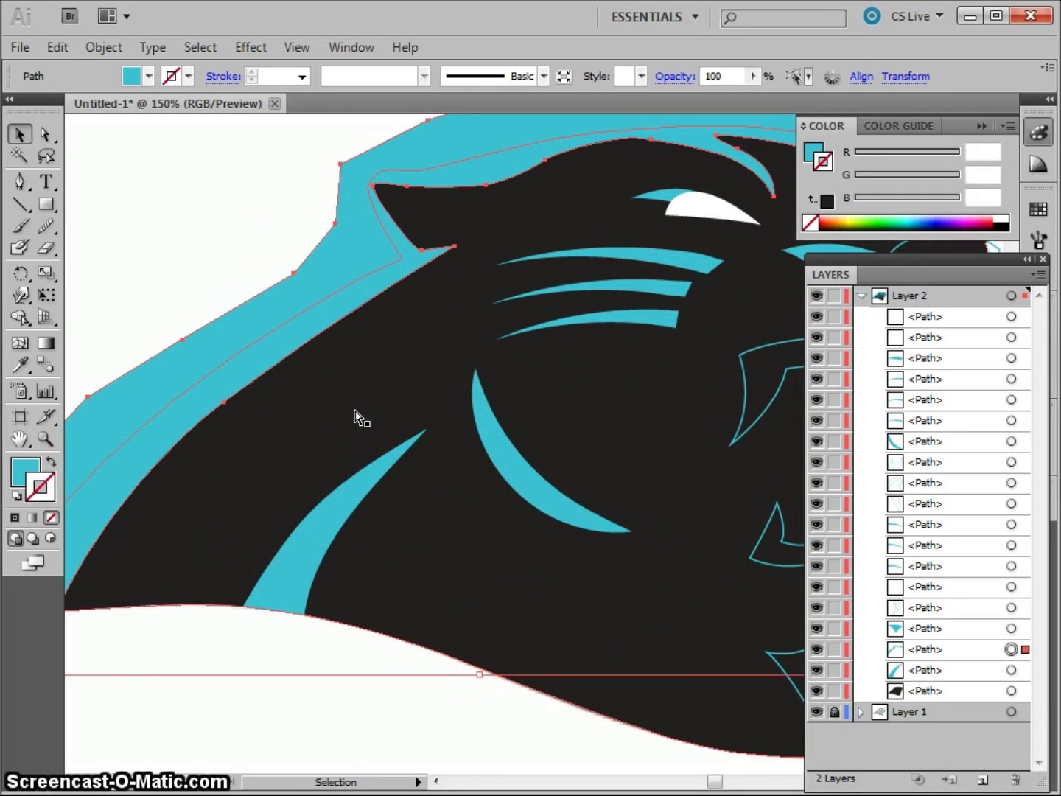
drag(278, 448, 381, 421)
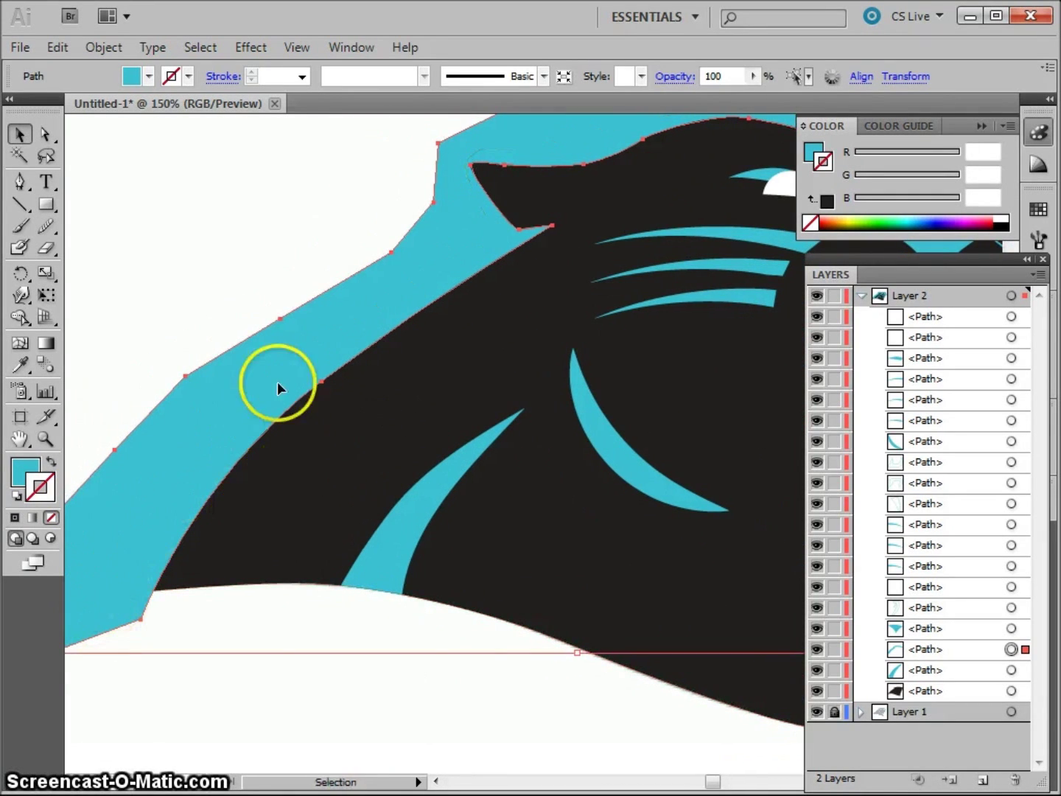
shift+click(351, 474)
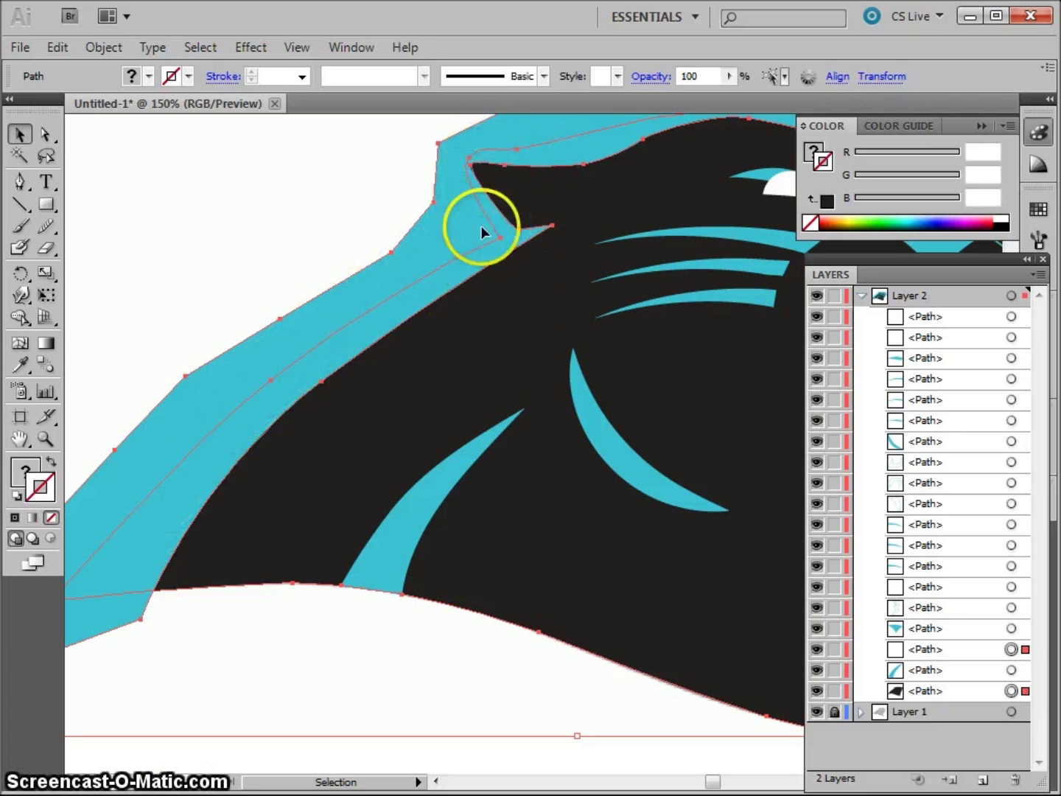
key(space)
drag(380, 430, 318, 314)
key(ctrl+minus)
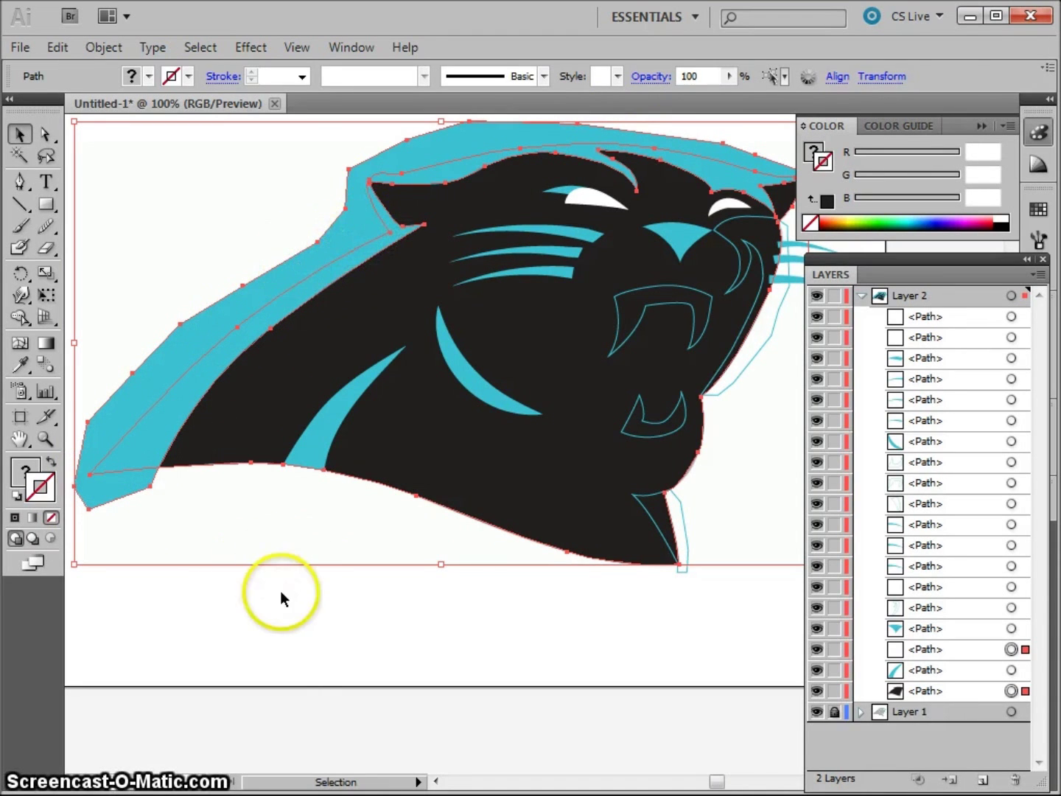
click(279, 660)
Select the head shape and the blue back band together, and trim the band's excess outside the head with Shape Builder.
click(241, 422)
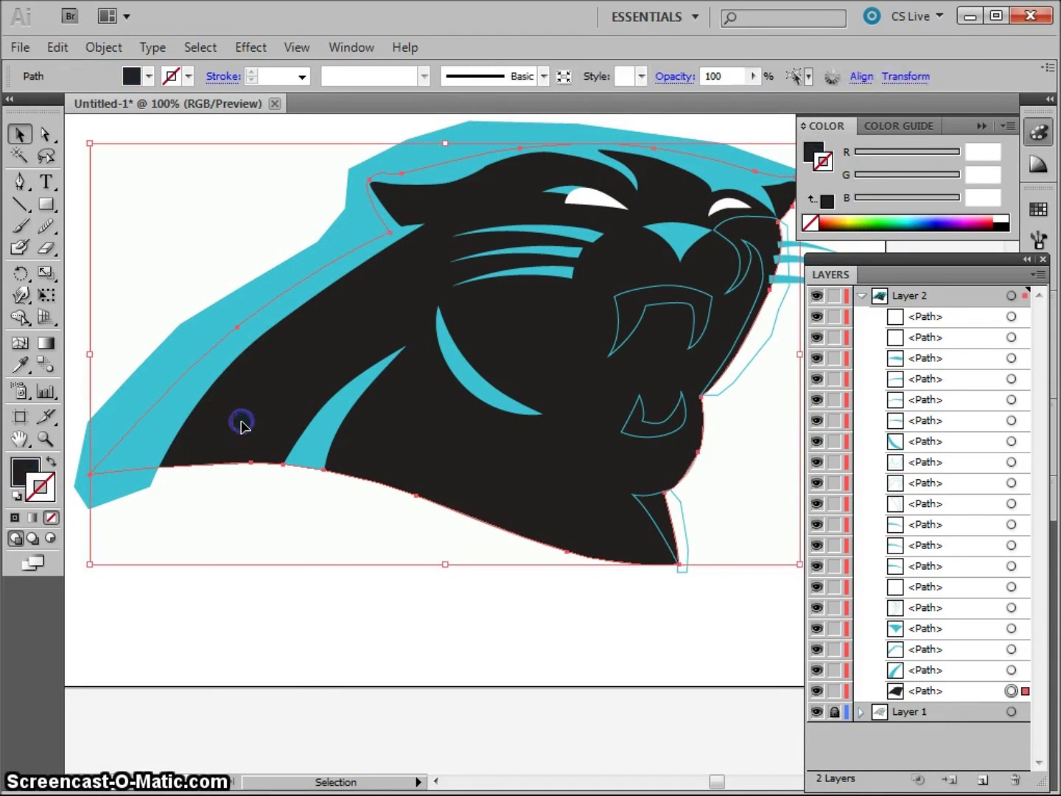
shift+click(156, 362)
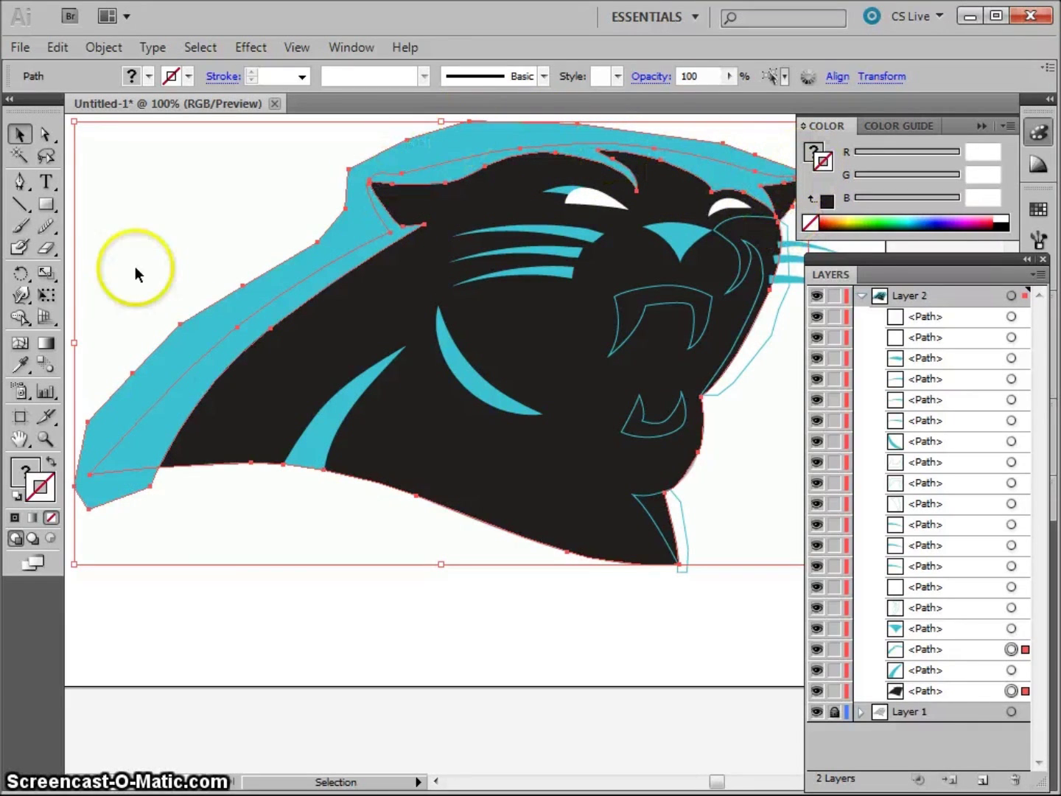
click(20, 319)
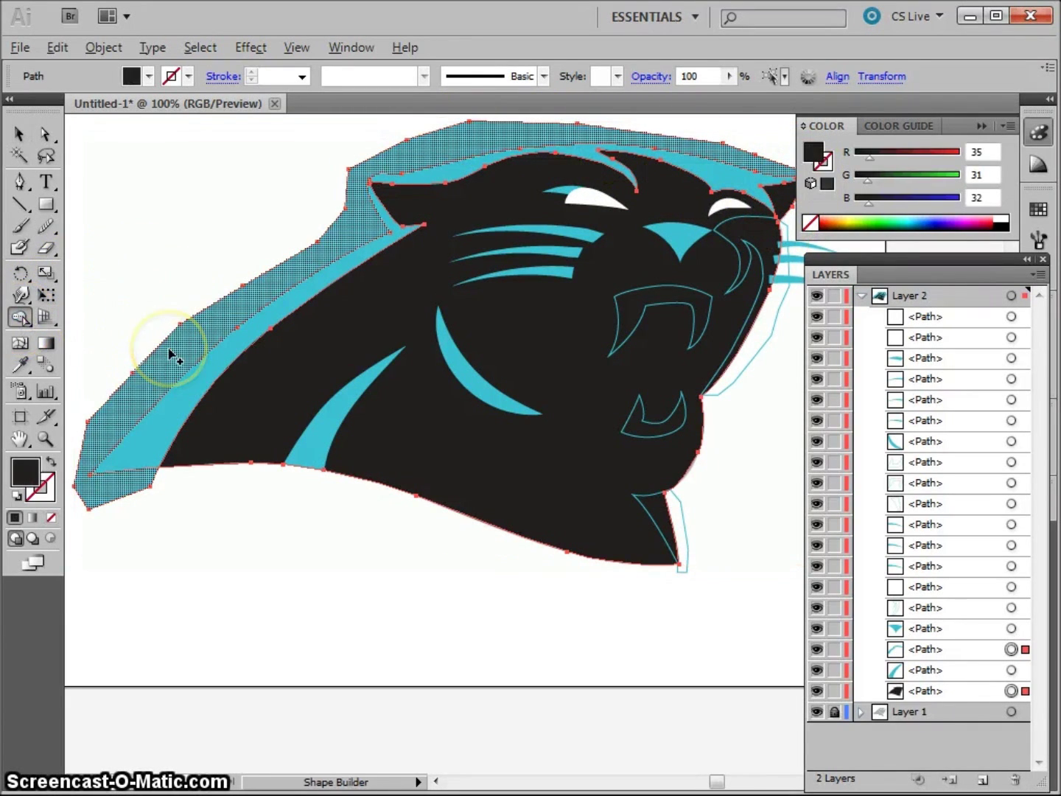
alt+click(169, 354)
click(19, 132)
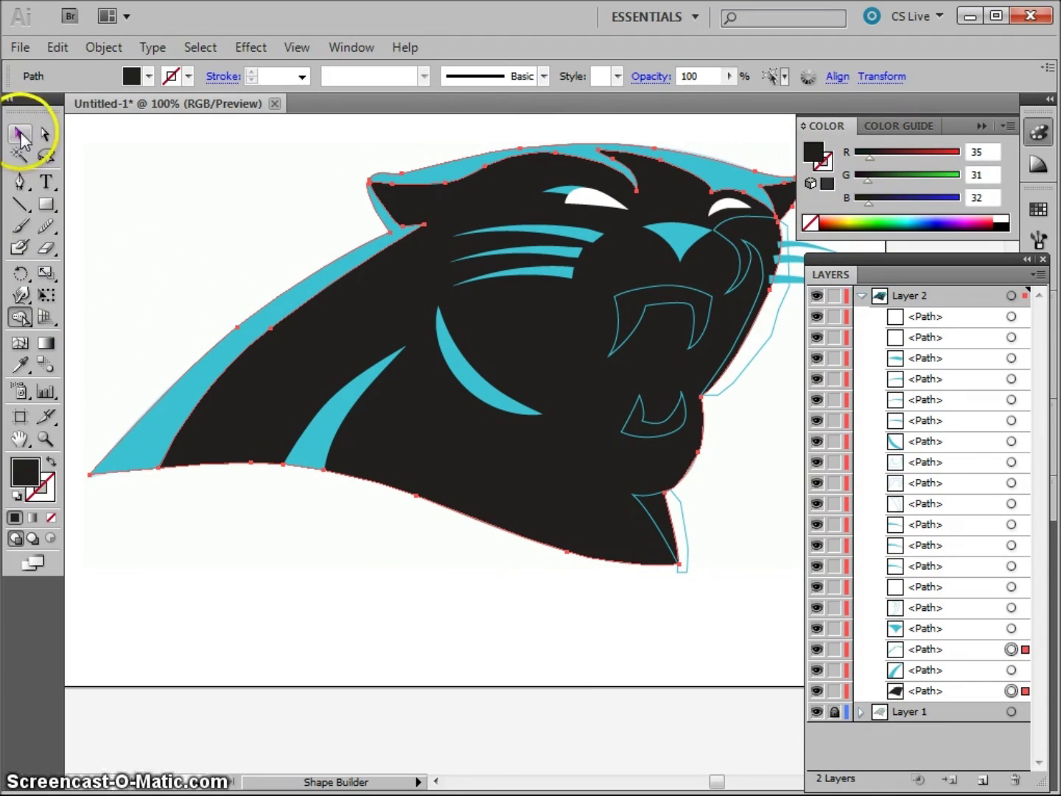
click(147, 185)
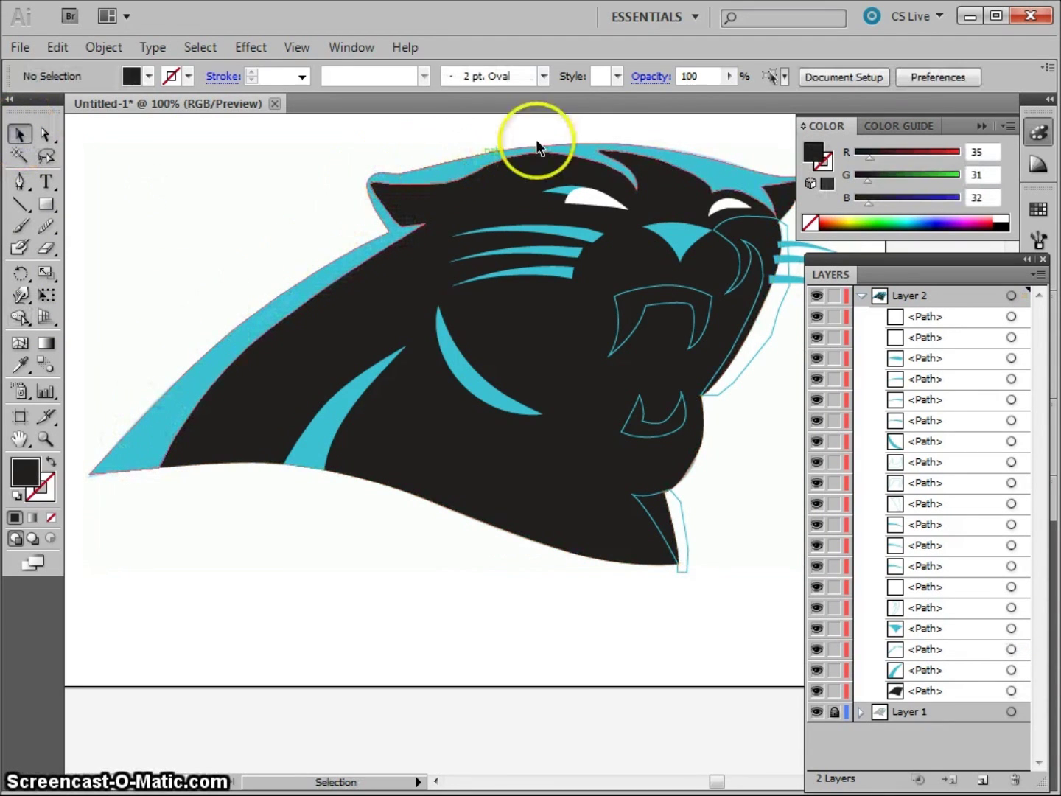
Swap fill and stroke on the outlined muzzle path so it has a solid blue fill.
drag(442, 600, 320, 608)
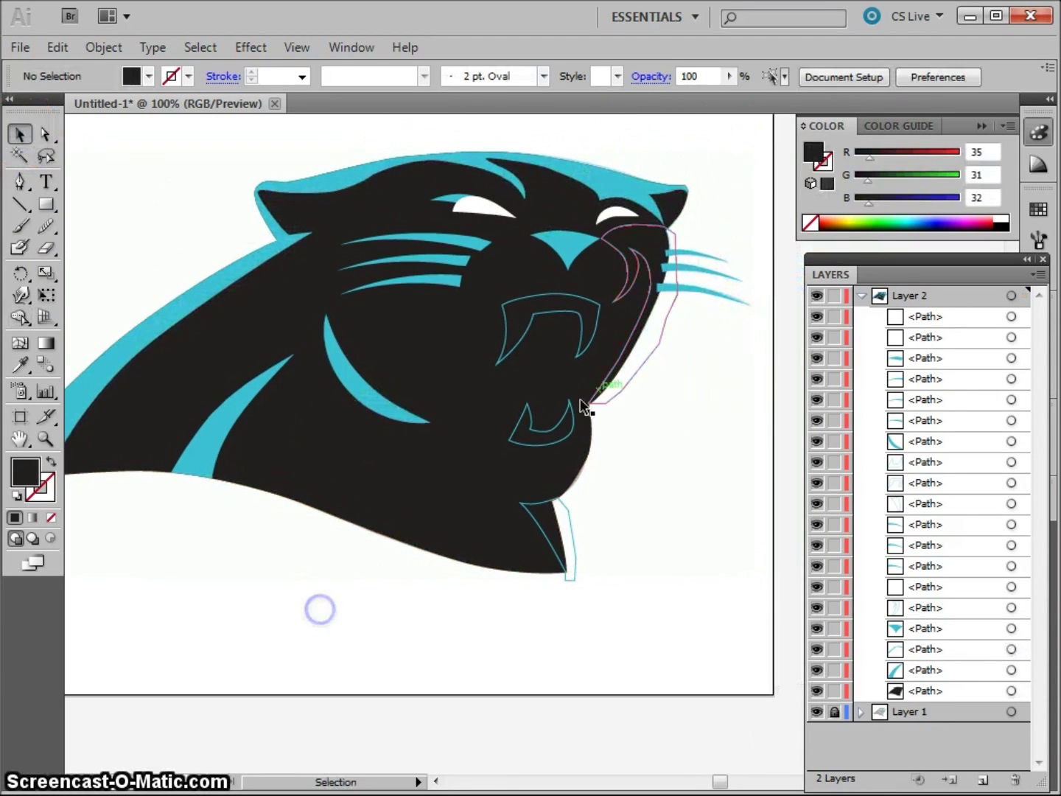
click(659, 341)
click(51, 463)
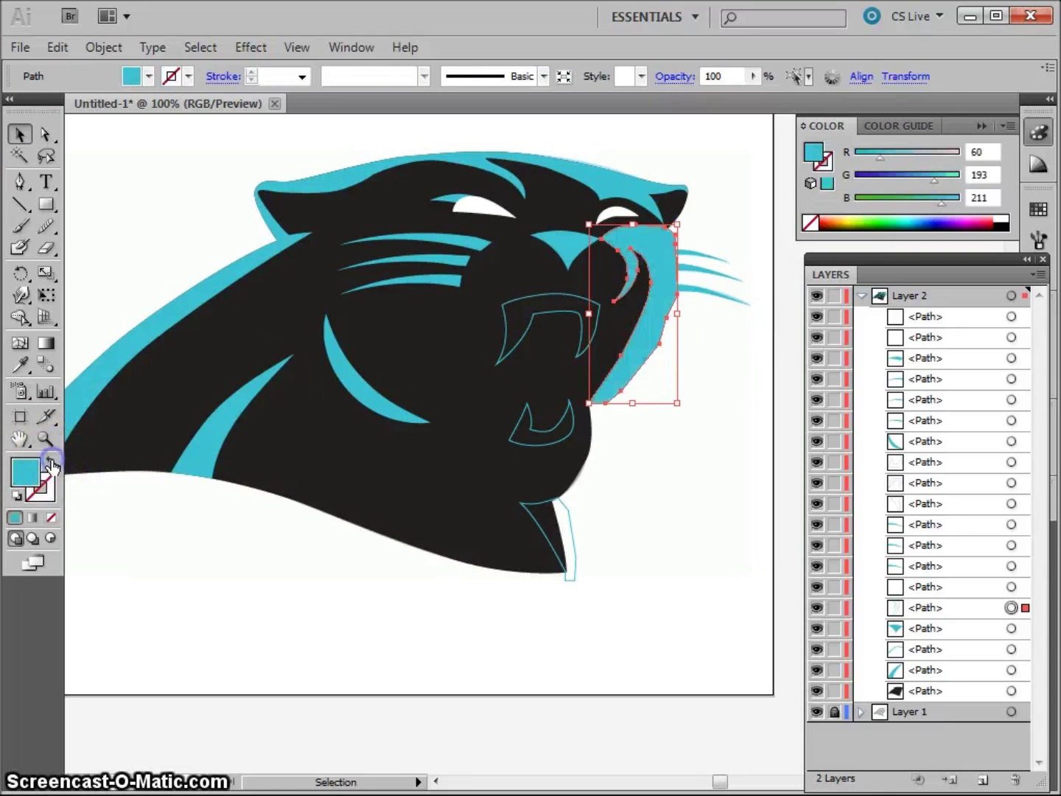
Add the head shape to the selection and trim the muzzle shape's excess outside the head with Shape Builder.
shift+click(541, 495)
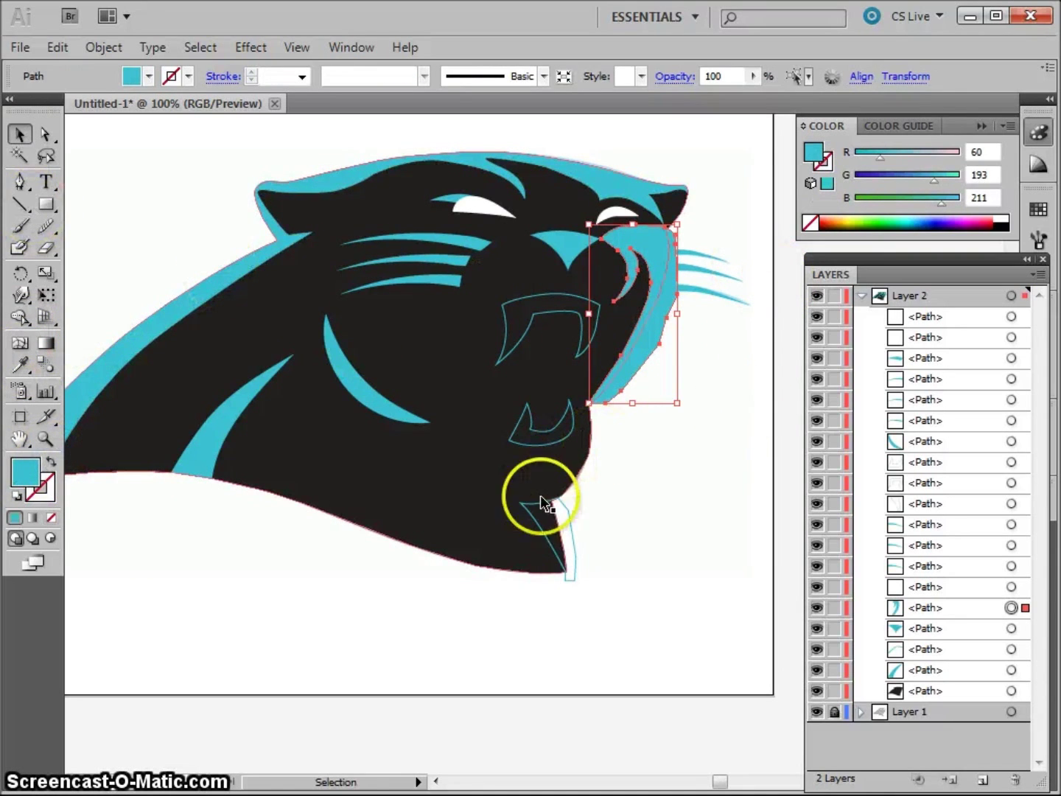
click(20, 317)
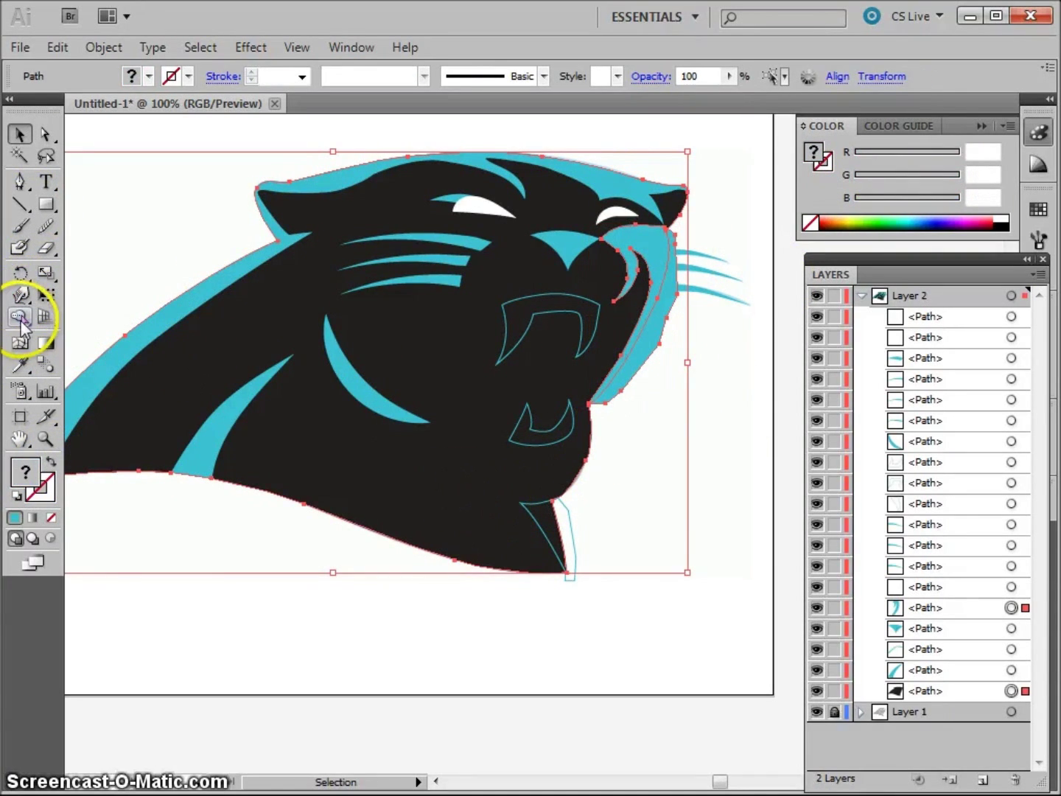
key(alt)
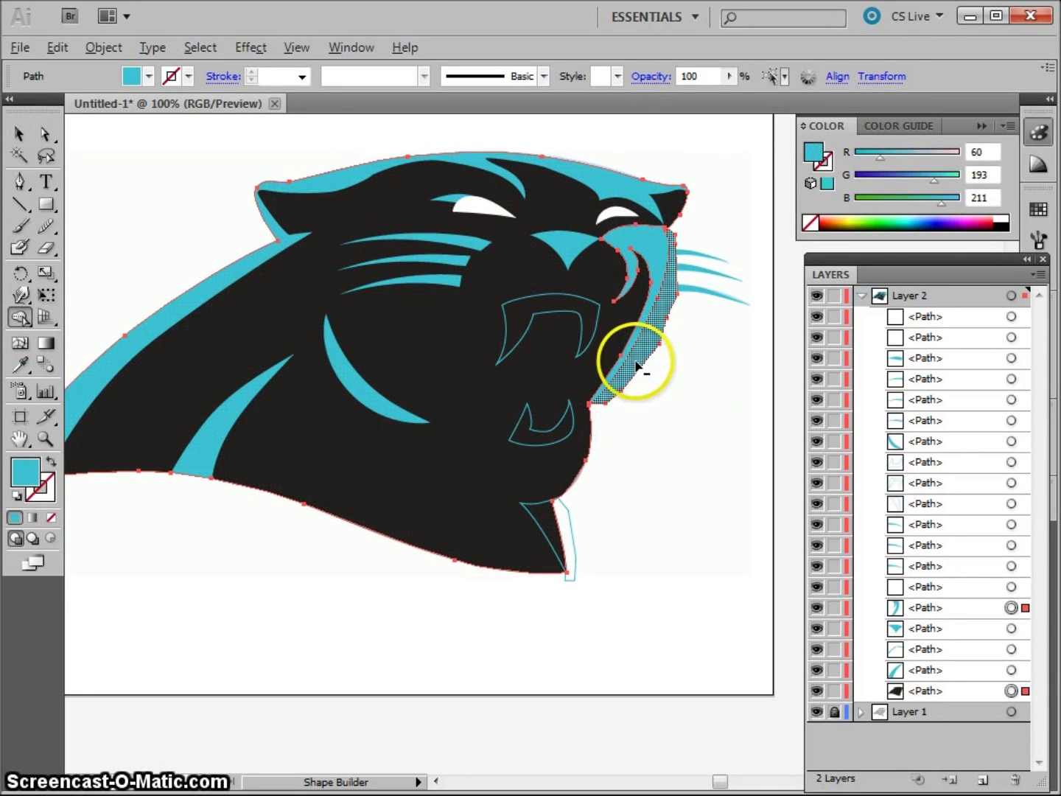
alt+click(635, 365)
click(20, 135)
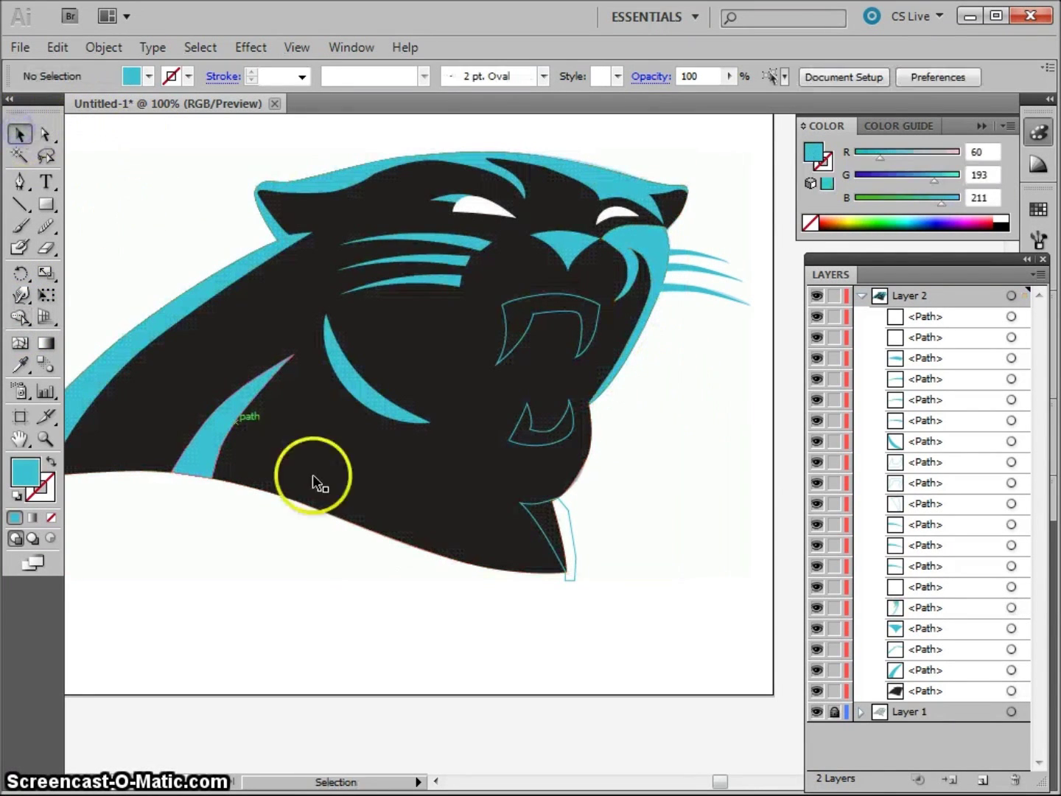
Give the outlined tuft below the chin a solid blue fill and trim its excess outside the head with Shape Builder.
click(573, 538)
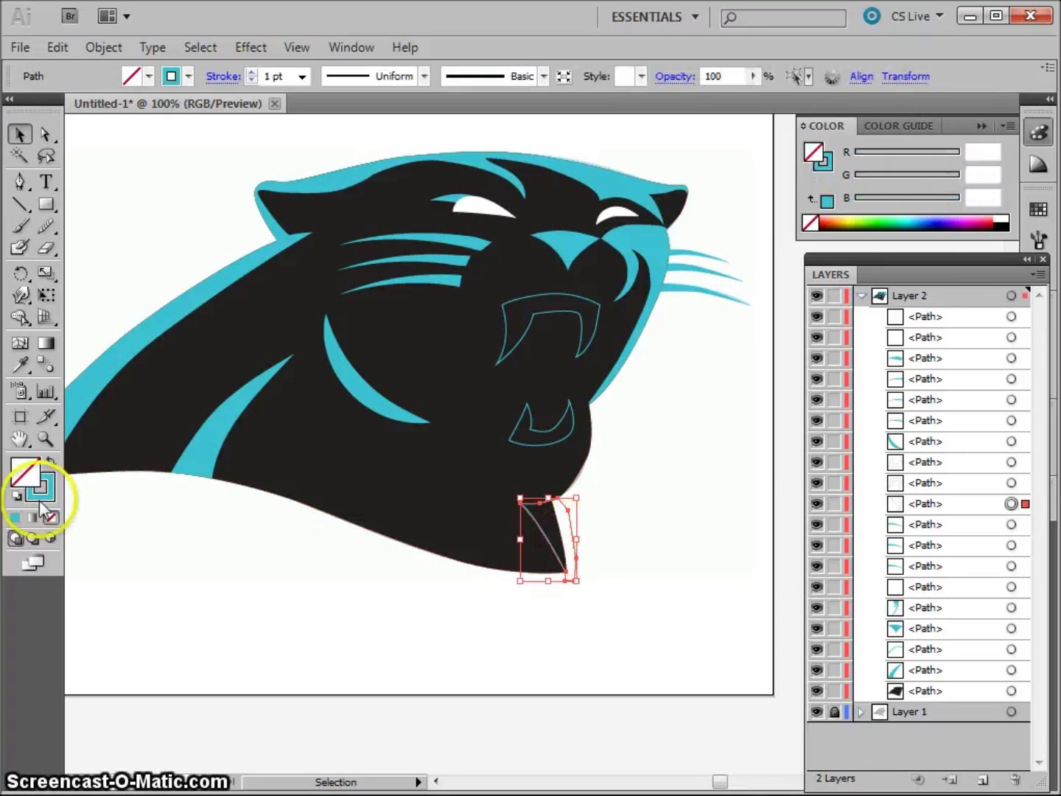
click(49, 463)
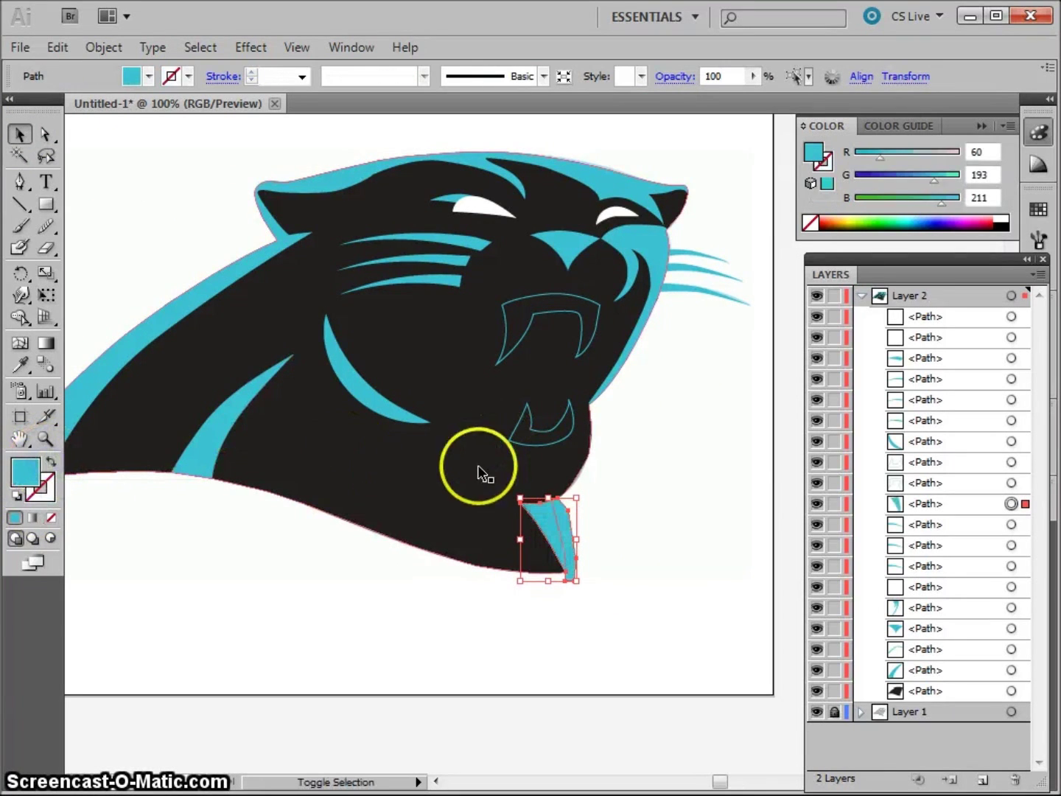
shift+click(413, 507)
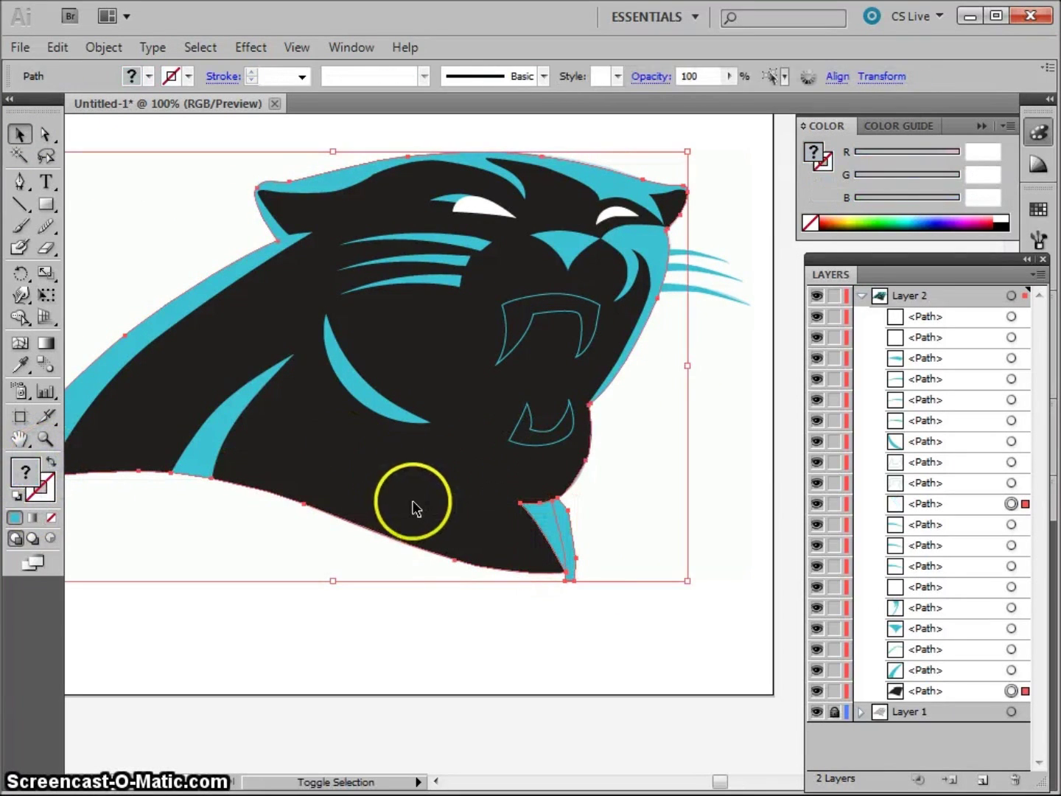
click(20, 316)
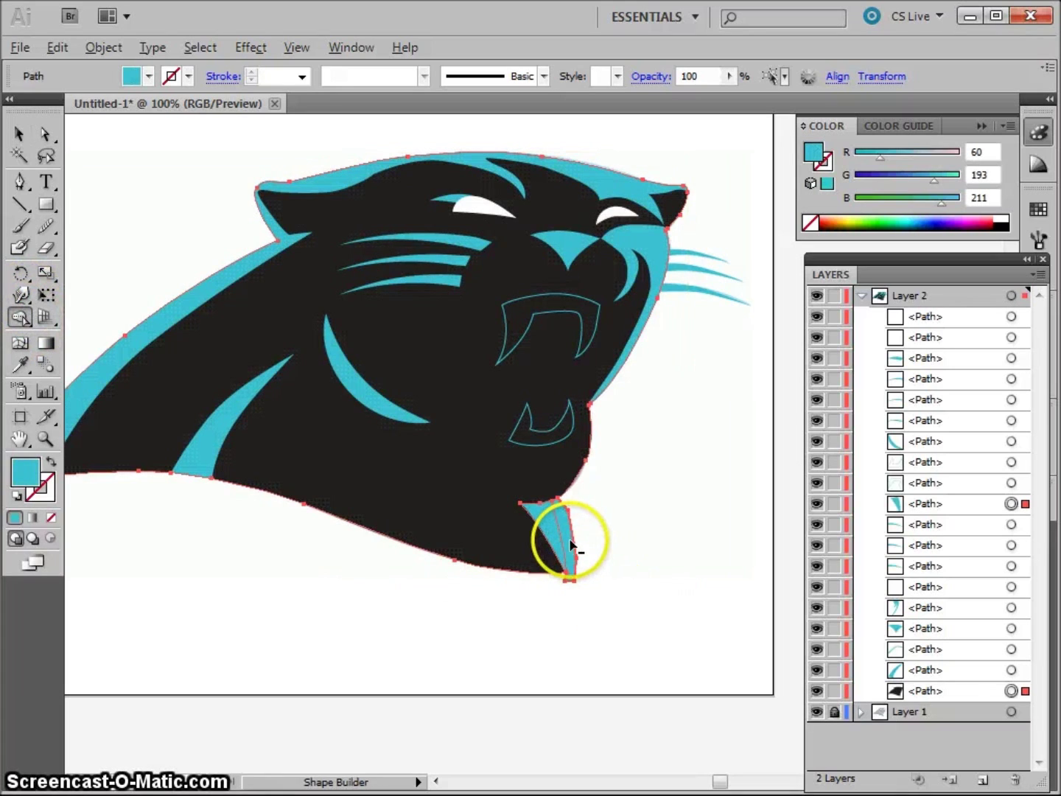
alt+click(571, 544)
click(19, 134)
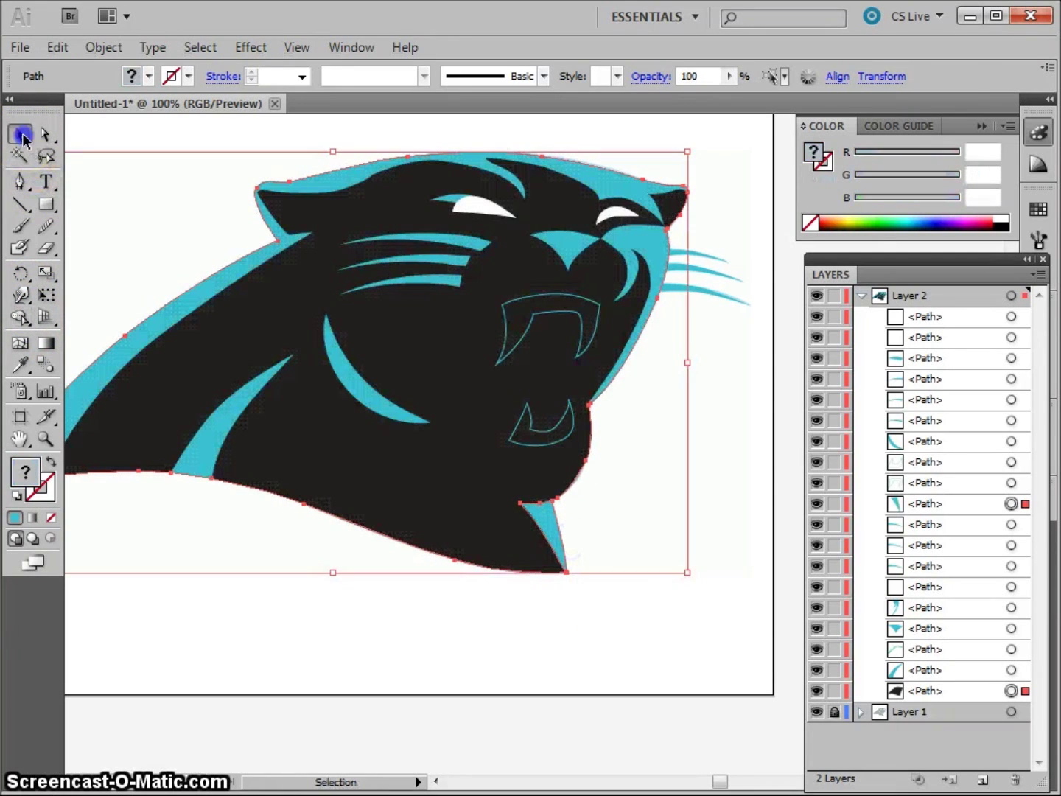
click(117, 181)
Fill the outlined upper teeth path with white (FFFFFF) and remove its blue stroke.
key(ctrl+plus)
drag(118, 185, 407, 490)
click(601, 429)
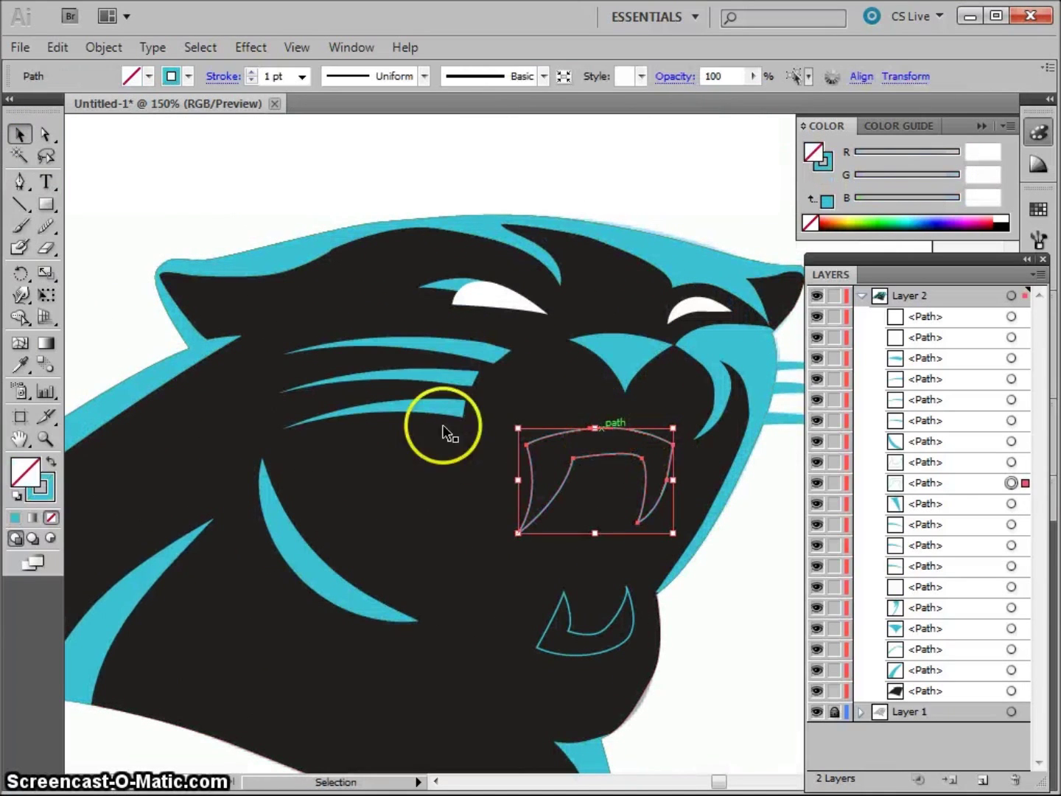
double_click(23, 476)
drag(350, 402, 235, 270)
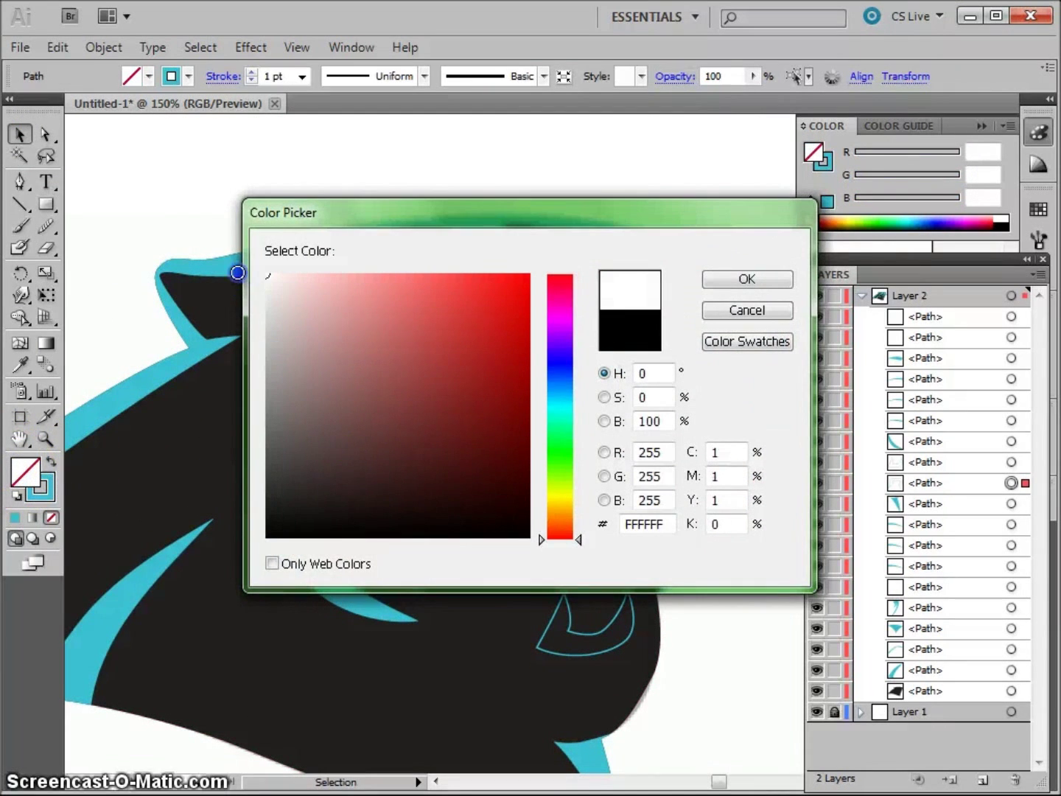
click(730, 276)
click(47, 495)
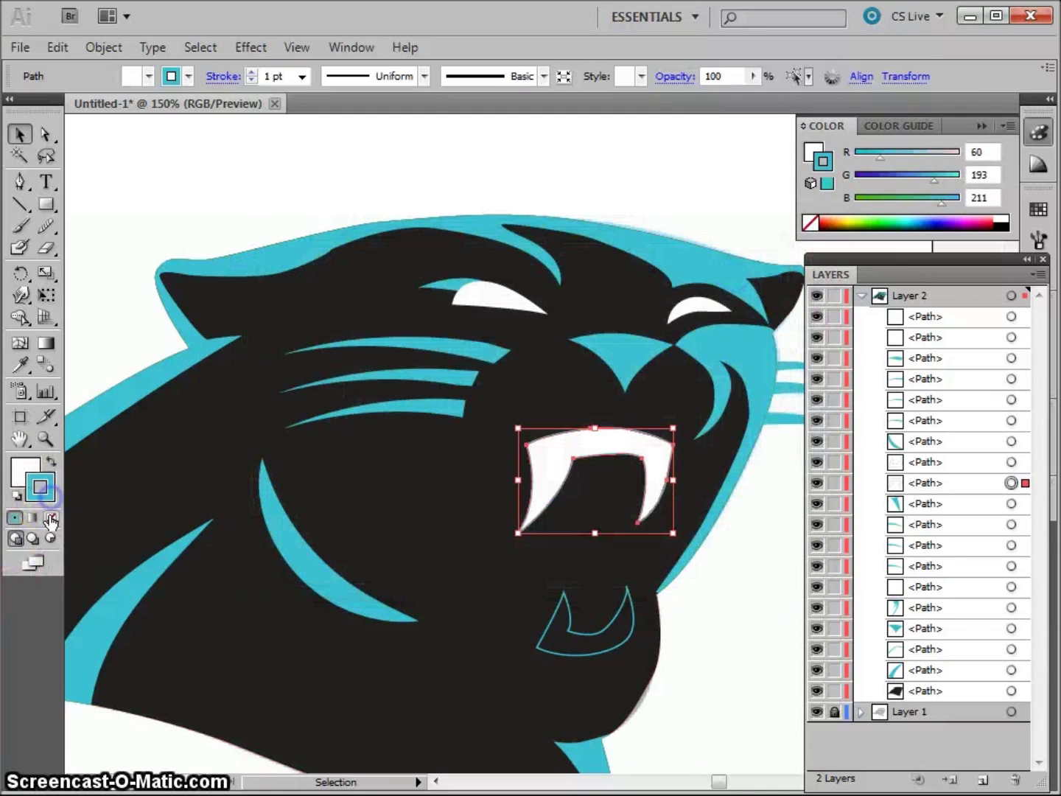
click(51, 518)
Give the outlined lower teeth path a white fill with no stroke, and deselect it.
click(579, 628)
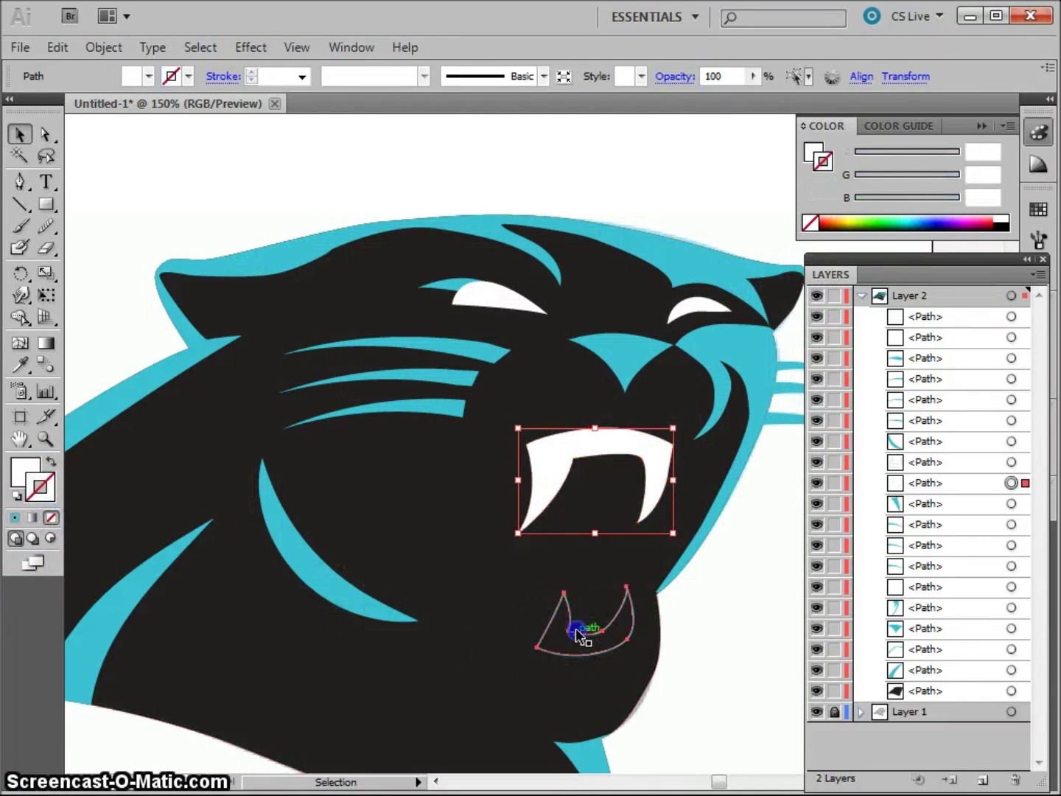
double_click(27, 471)
drag(399, 428, 266, 273)
click(707, 279)
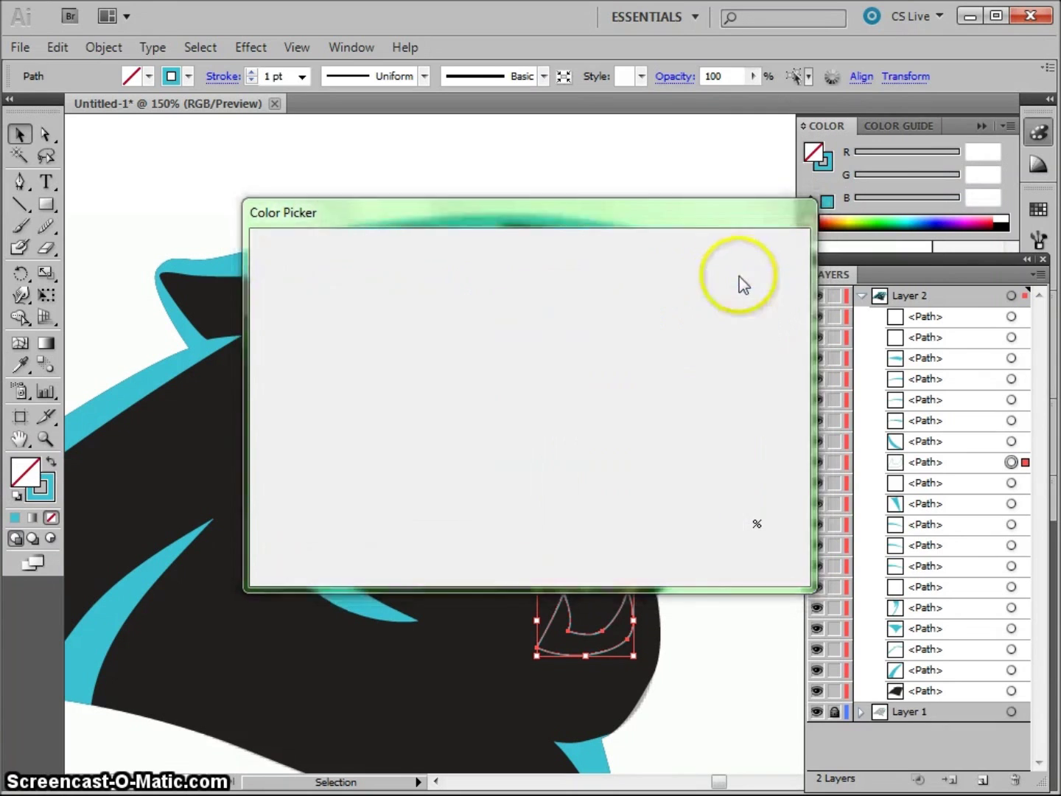
click(44, 495)
click(51, 518)
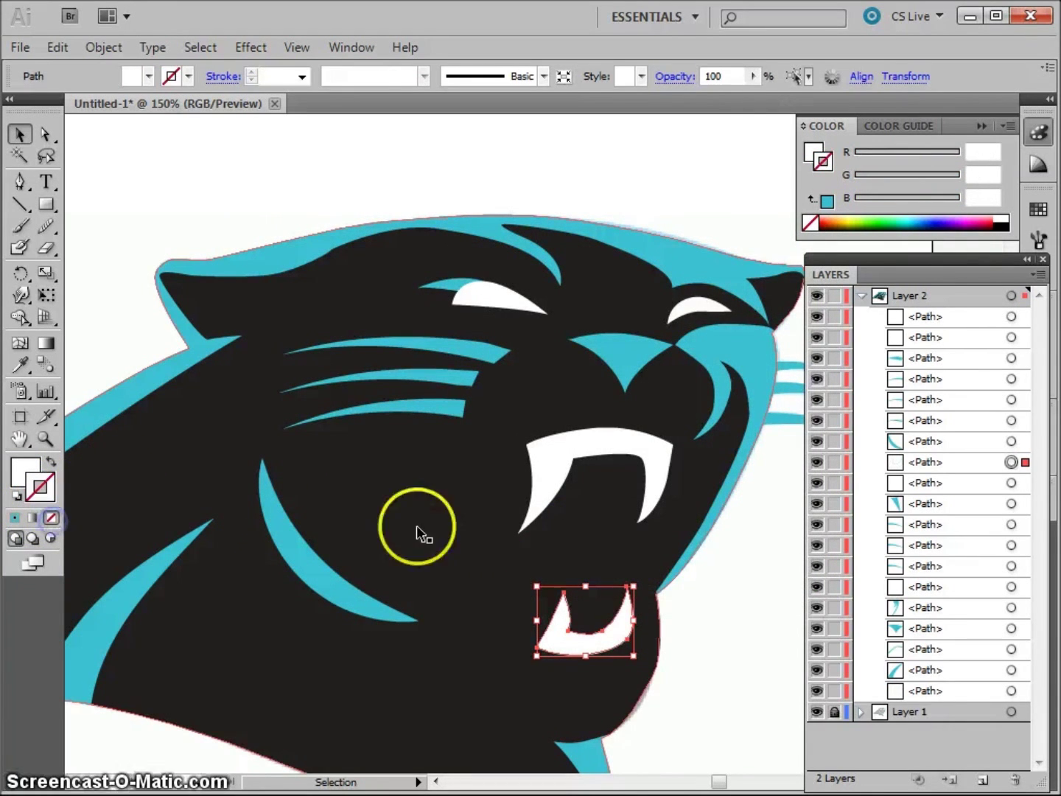
click(751, 623)
Select the three blue whiskers outside the head together with the blue muzzle shape, and merge them into one shape with Shape Builder.
drag(737, 583, 562, 571)
click(603, 406)
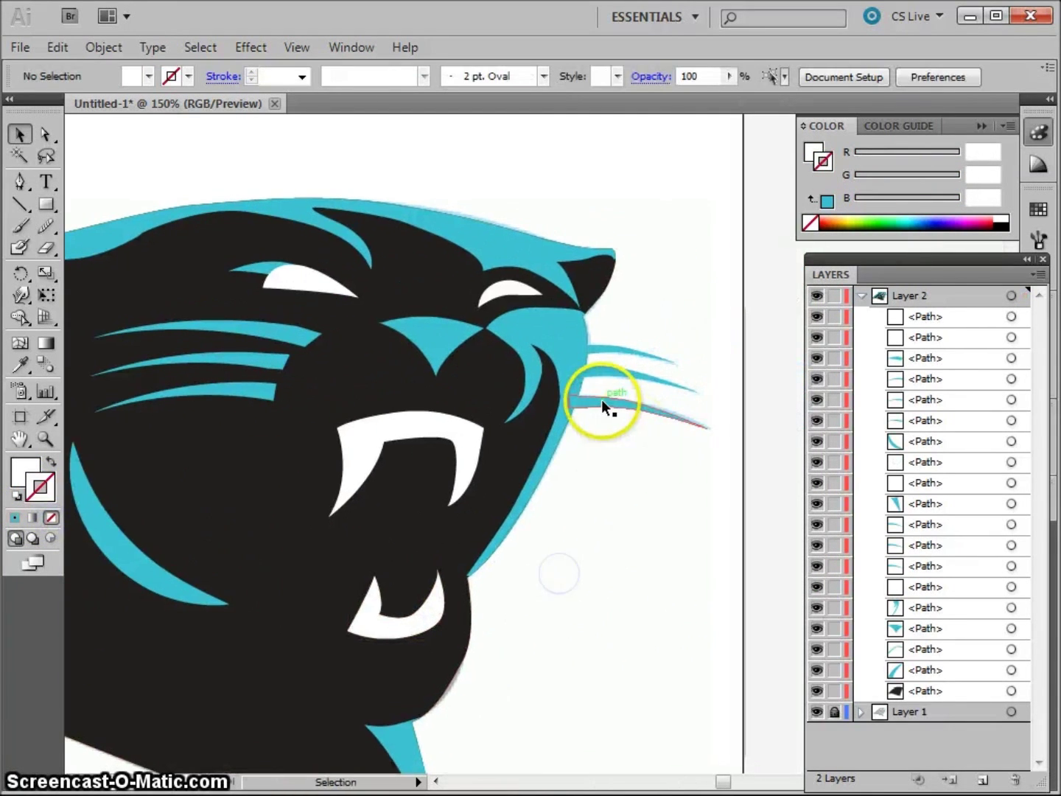
shift+click(601, 368)
shift+click(605, 348)
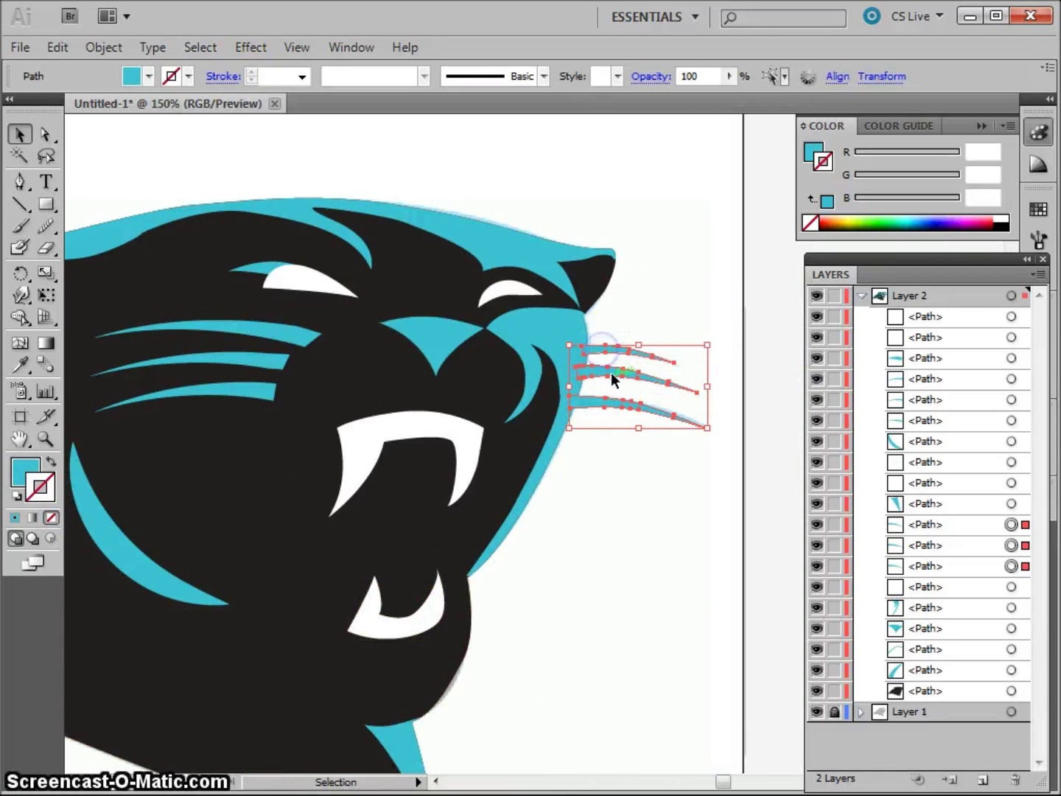
shift+click(550, 327)
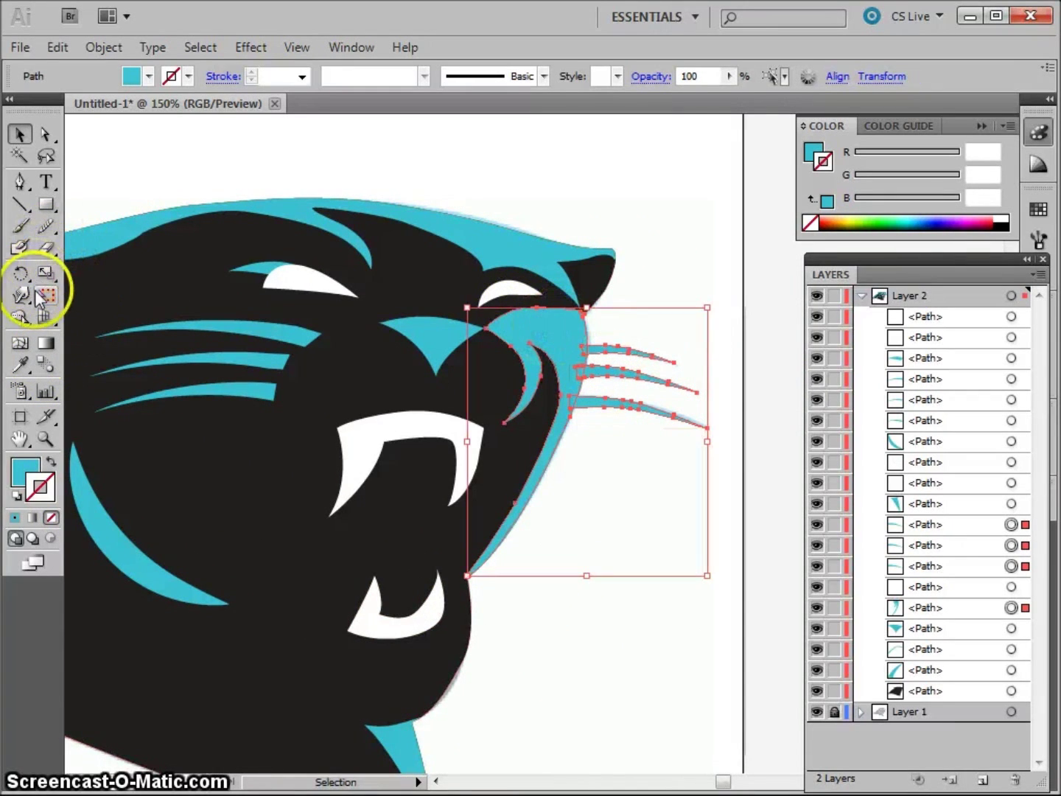
click(20, 318)
mouse_move(603, 353)
mouse_down()
mouse_move(575, 360)
mouse_move(593, 379)
mouse_move(575, 372)
mouse_move(575, 402)
mouse_move(564, 407)
mouse_up()
click(28, 129)
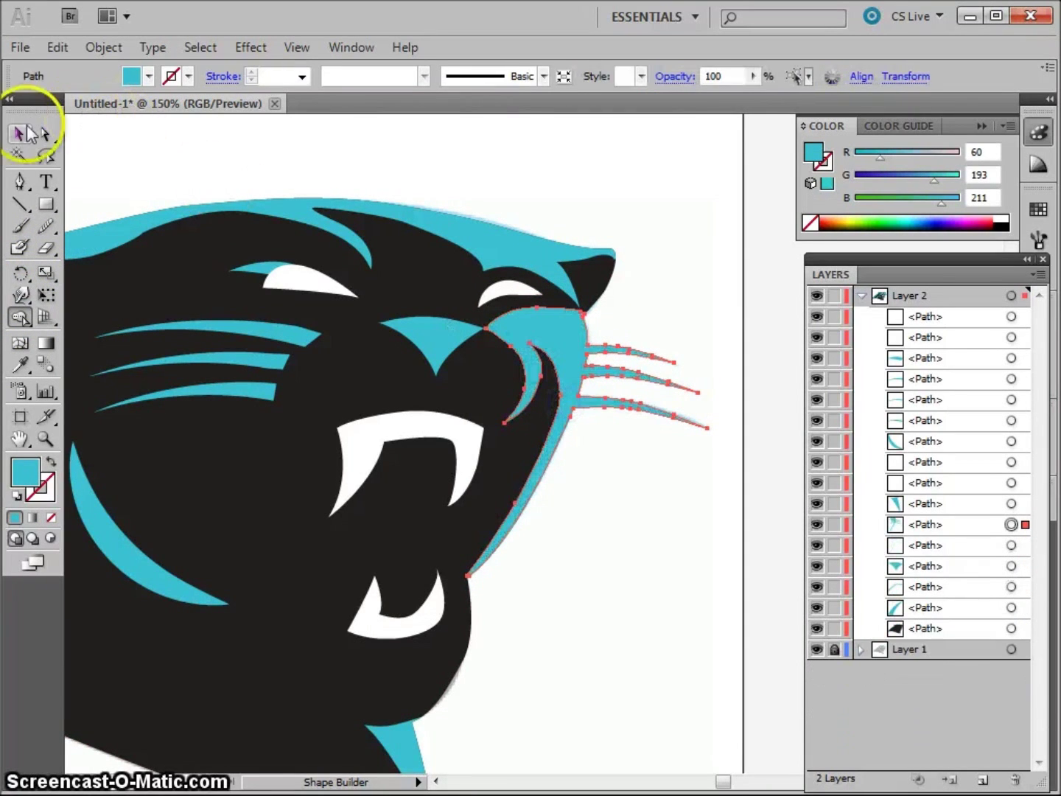
click(165, 152)
Collapse Layer 2 and switch its visibility off and on to compare the vector artwork with the faded reference logo in Layer 1.
key(space)
drag(315, 511, 583, 452)
key(ctrl+minus)
key(space)
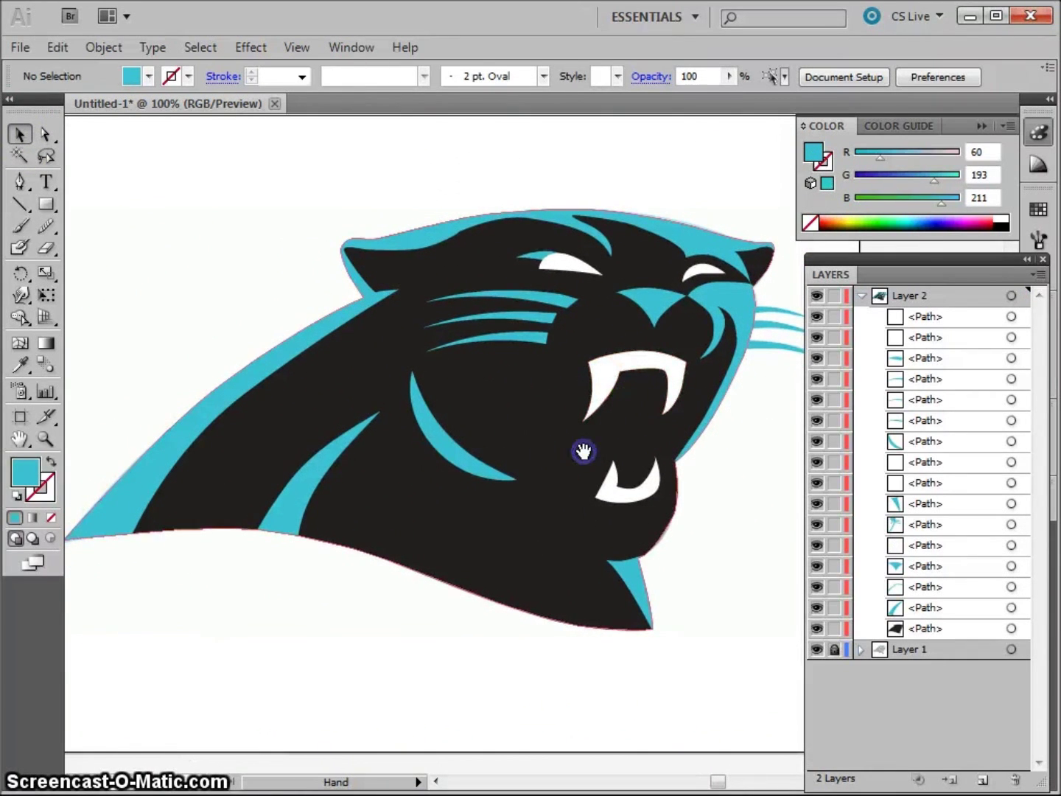
click(860, 295)
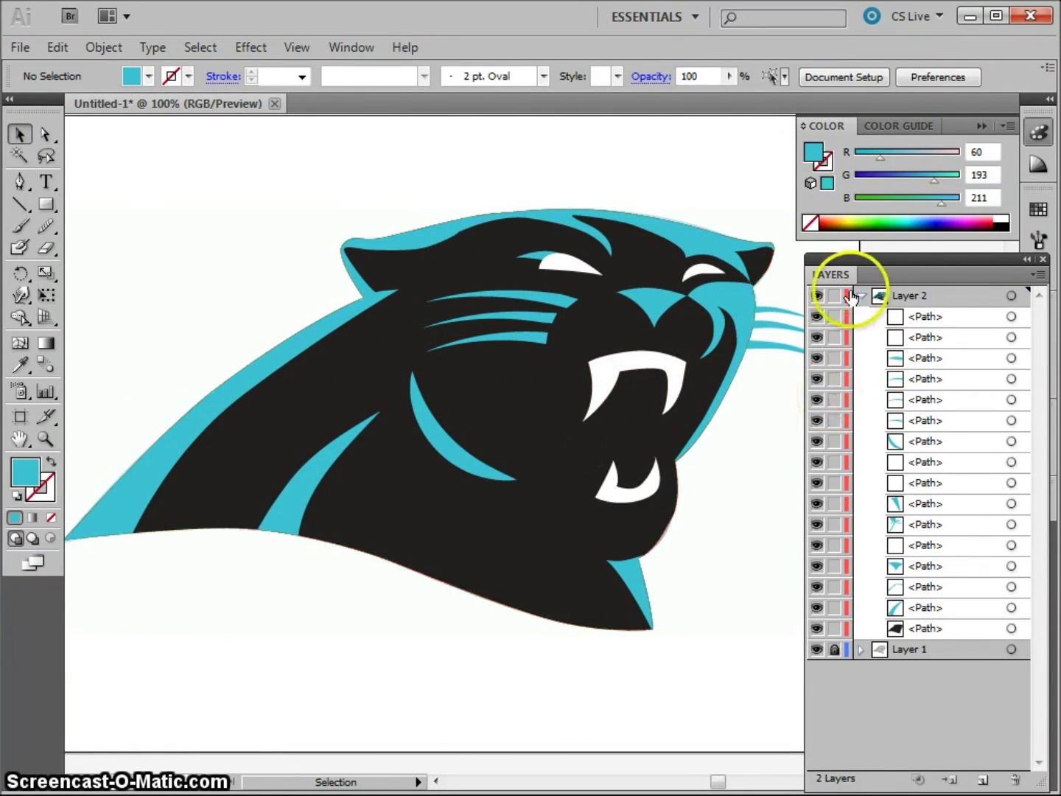
click(817, 294)
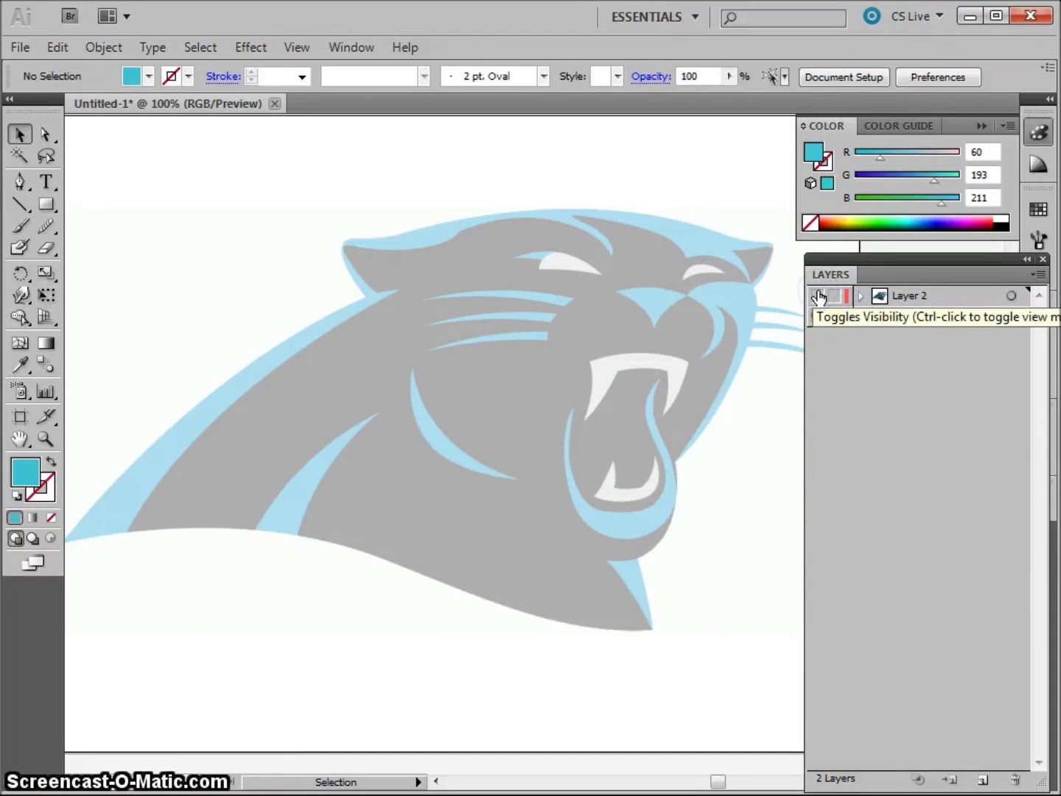
click(818, 295)
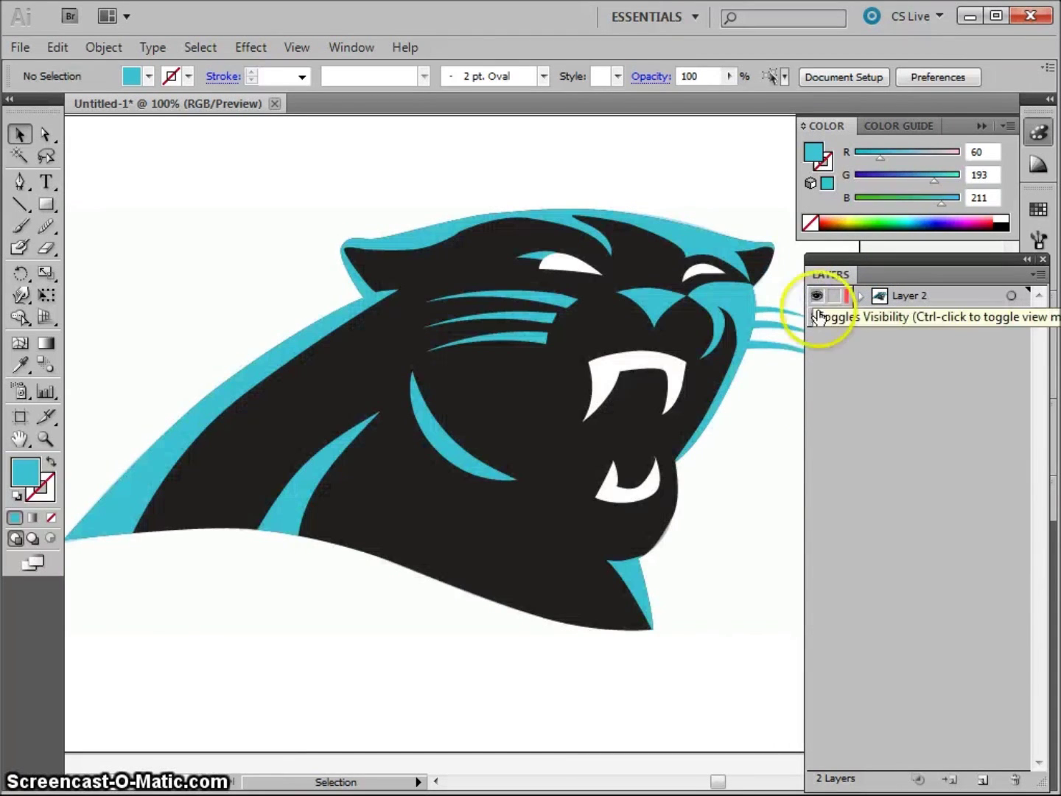
click(817, 297)
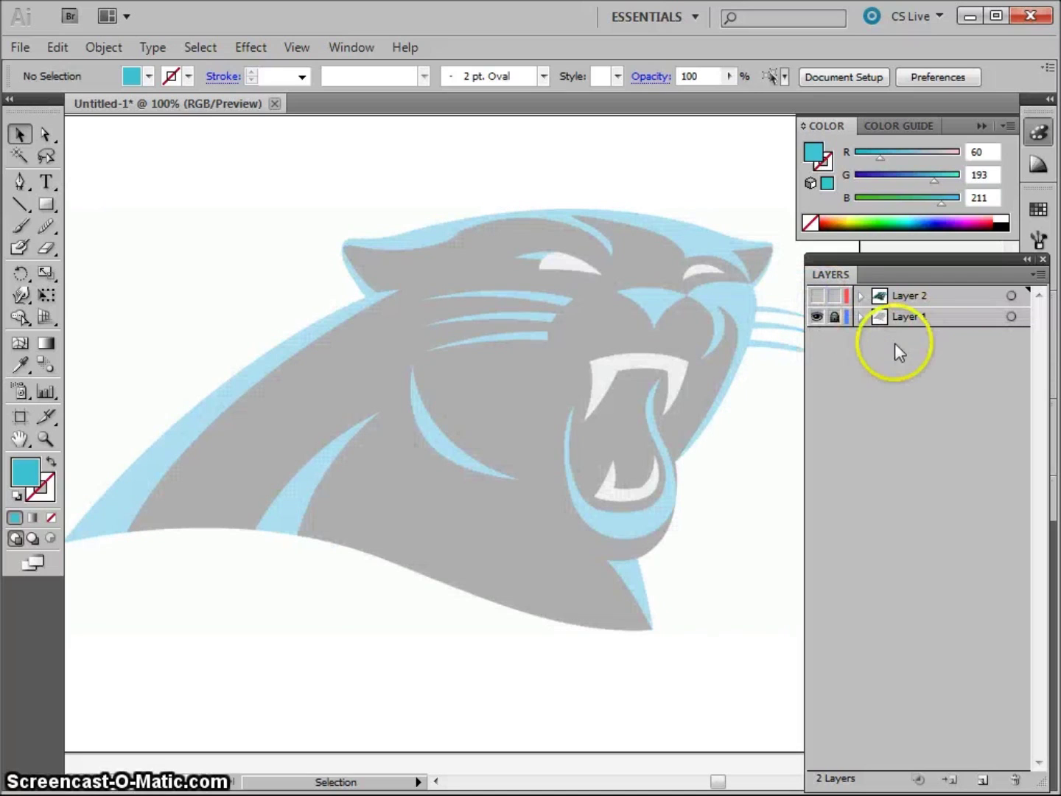
click(818, 297)
click(817, 296)
click(817, 297)
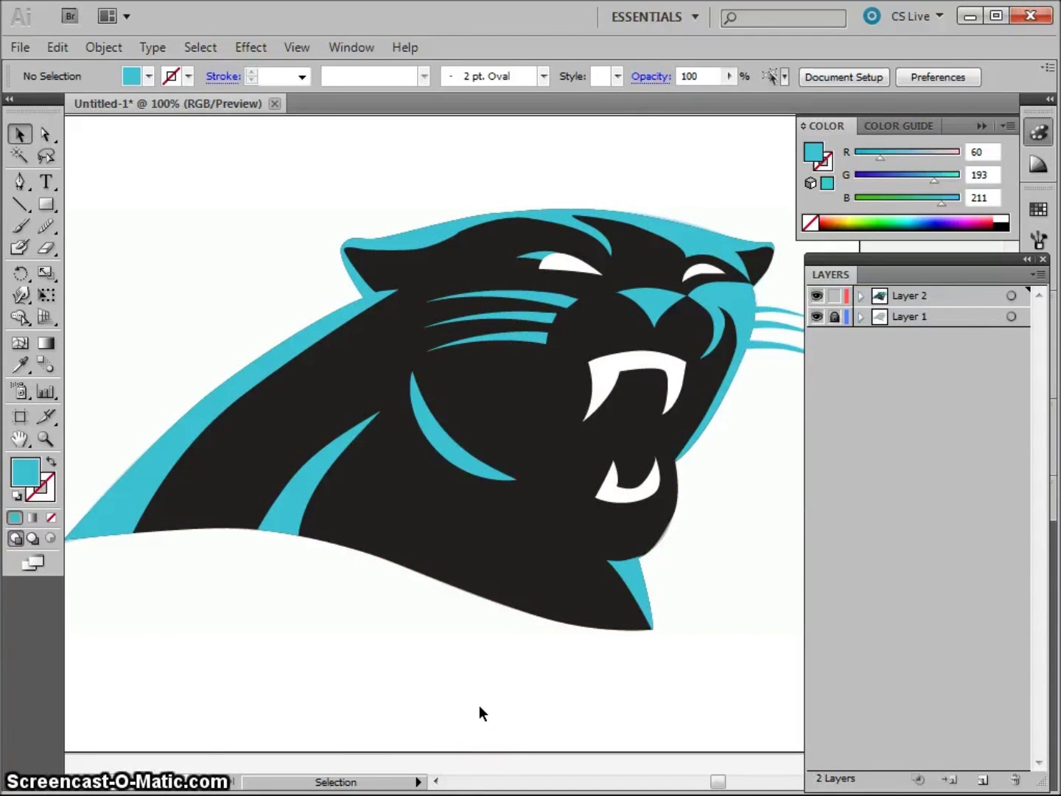
click(817, 295)
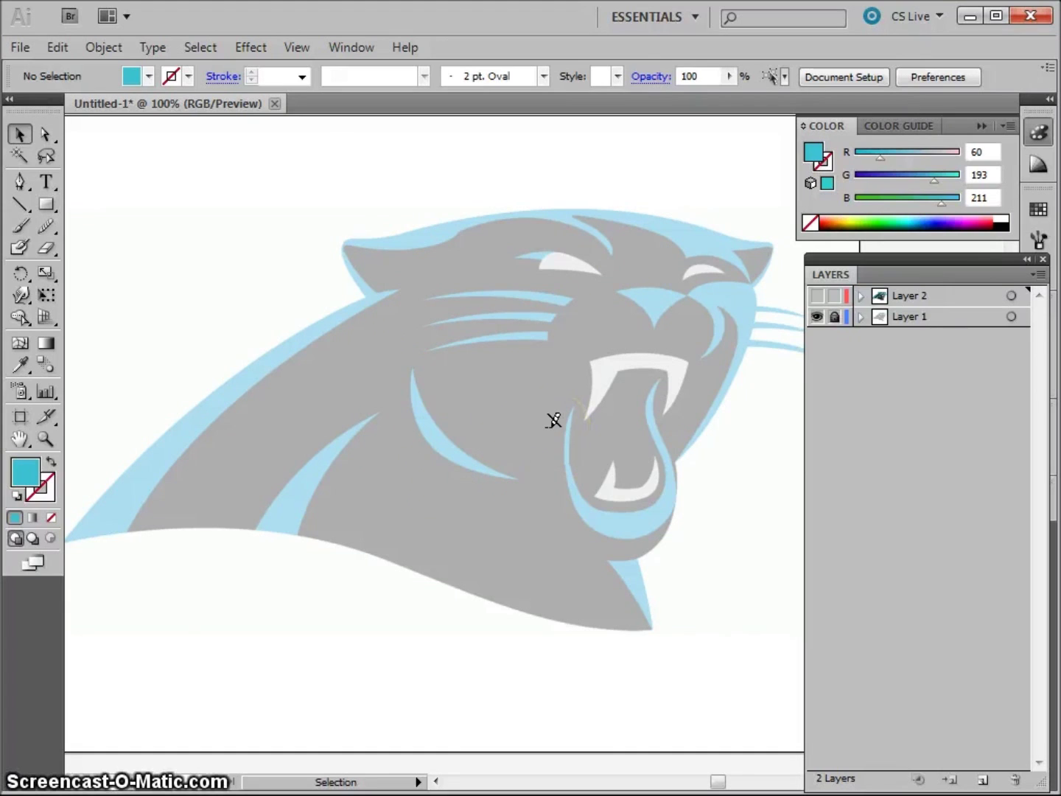
click(817, 295)
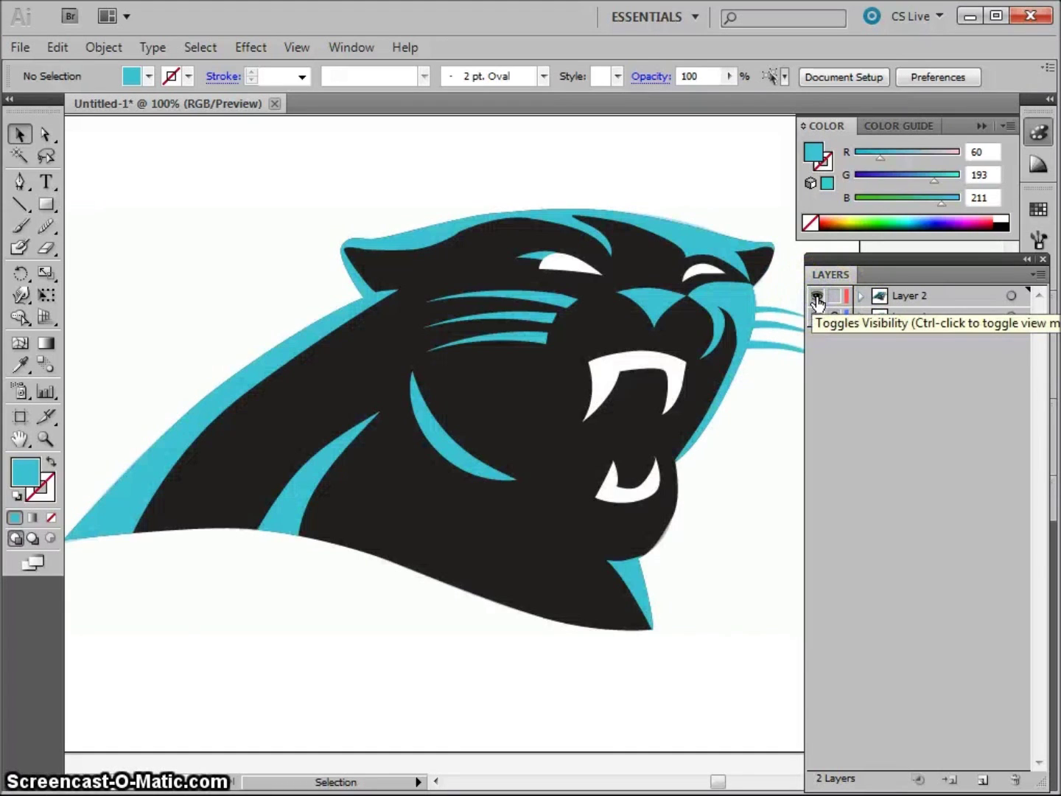